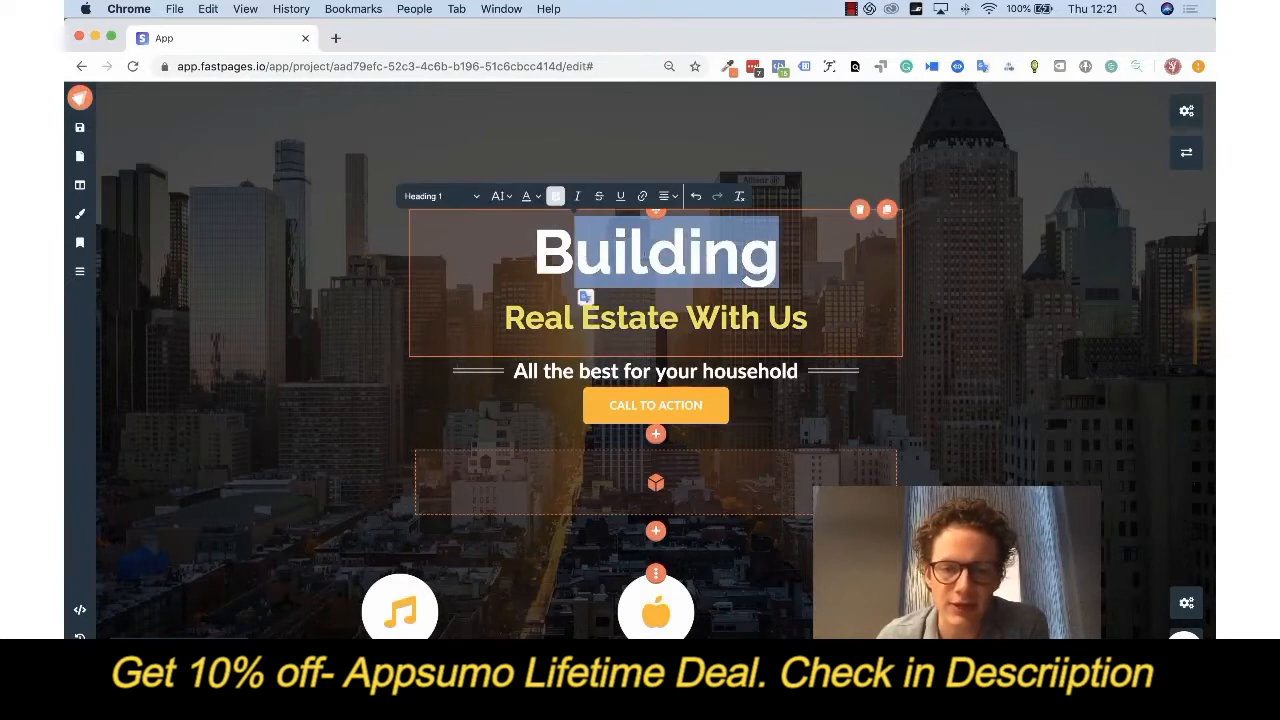
Review the text size options for the Building heading and the page-wide heading font choices
{"action": "left_click", "coordinate": [502, 198]}
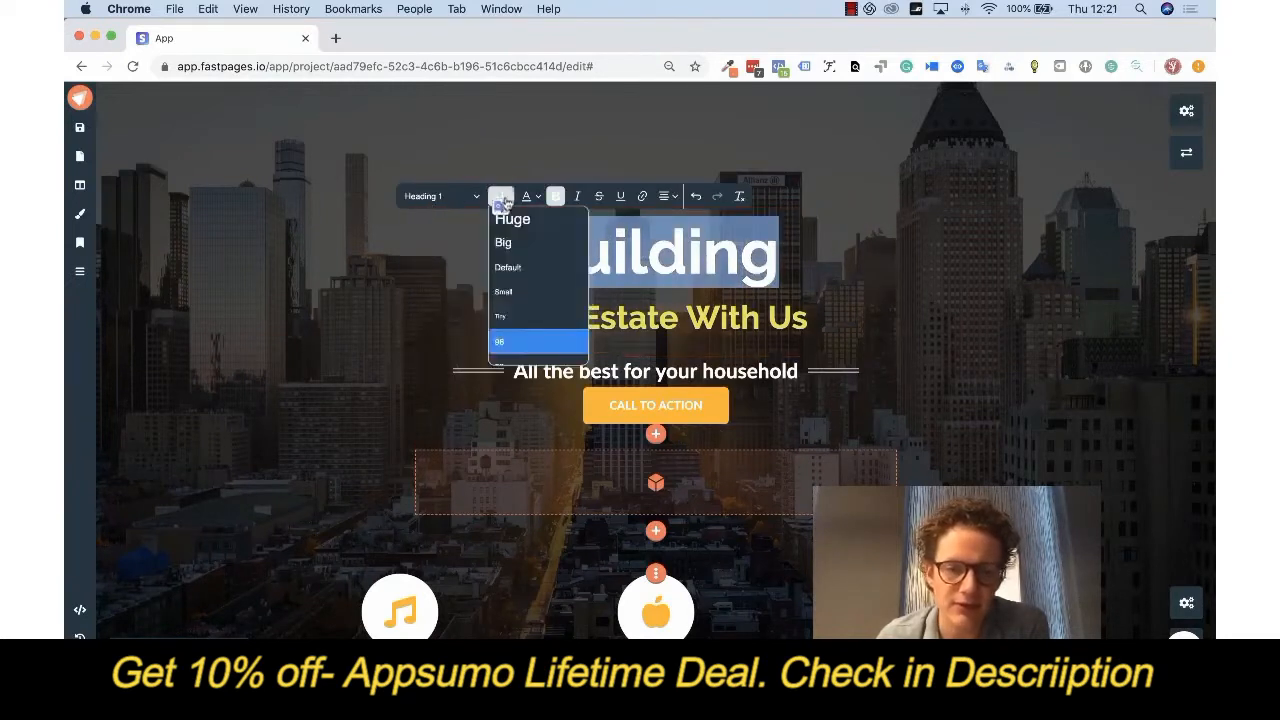
{"action": "left_click", "coordinate": [504, 199]}
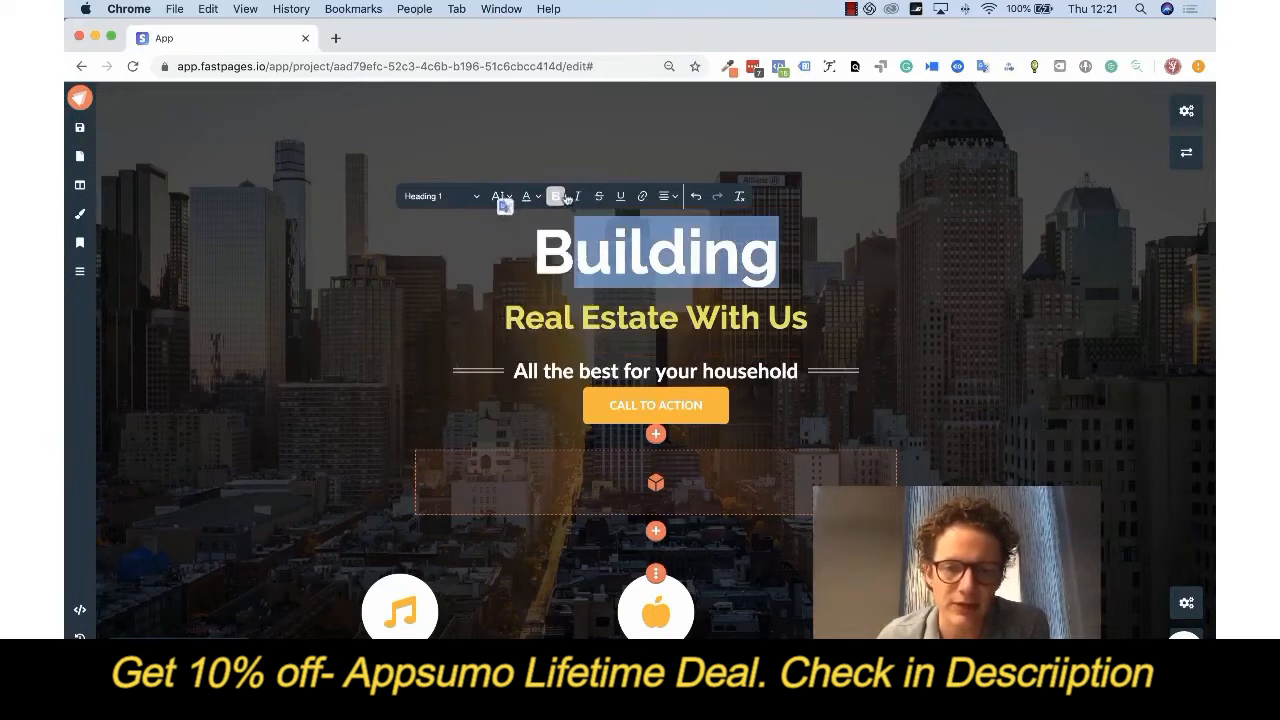
{"action": "left_click", "coordinate": [672, 255]}
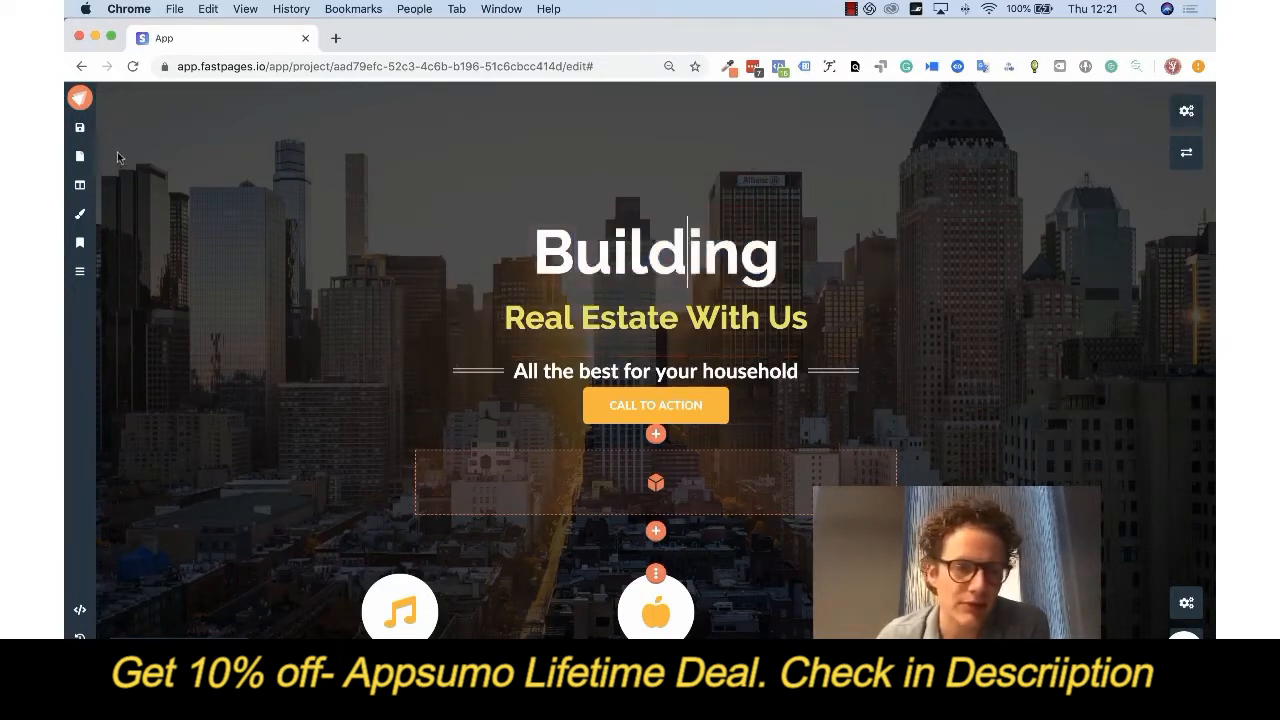
{"action": "left_click", "coordinate": [80, 215]}
{"action": "left_click", "coordinate": [167, 172]}
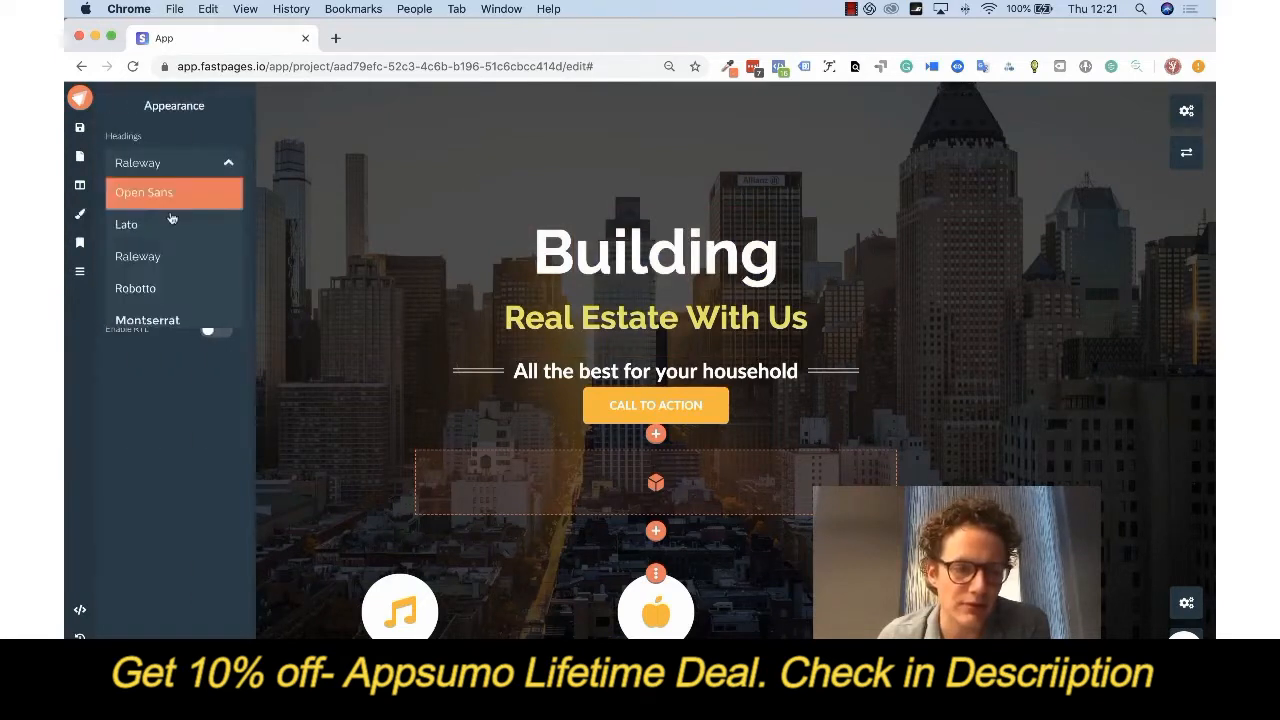
{"action": "left_click", "coordinate": [176, 170]}
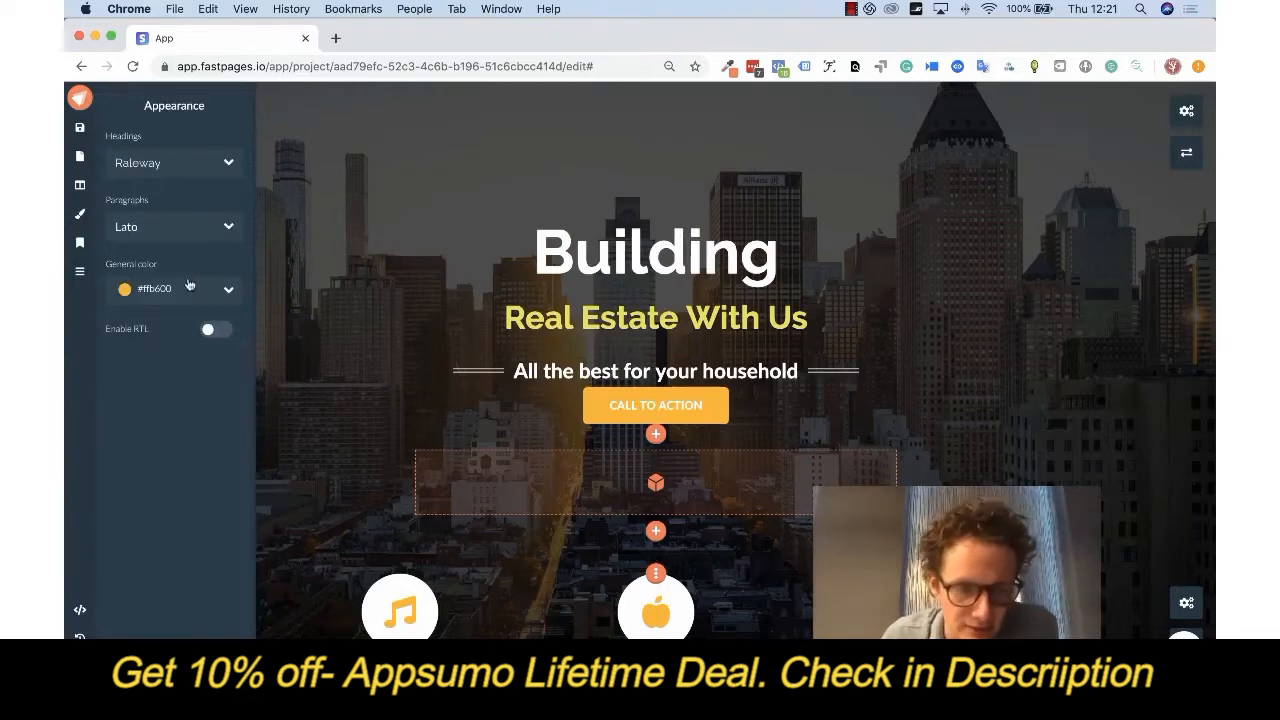
{"action": "left_click", "coordinate": [497, 275]}
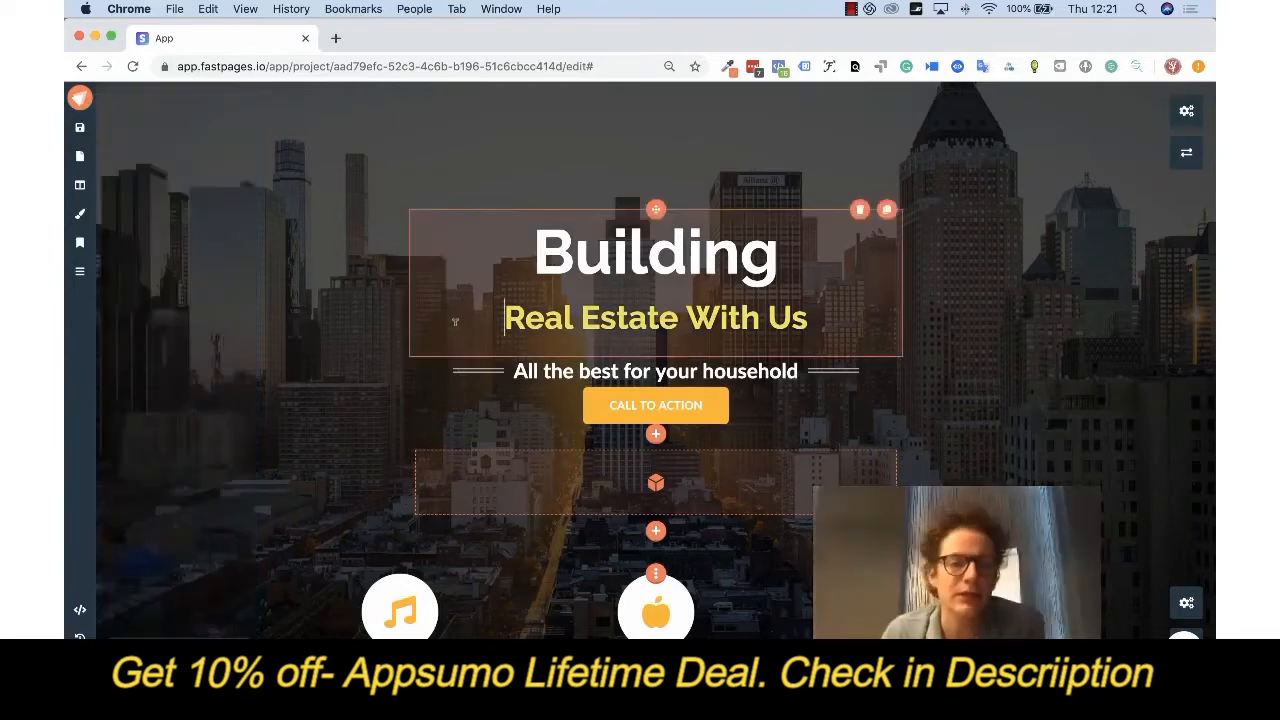
Open the sign-up popup linked to the Call to Action button for editing
{"action": "scroll", "coordinate": [300, 246], "scroll_direction": "down", "scroll_amount": 2}
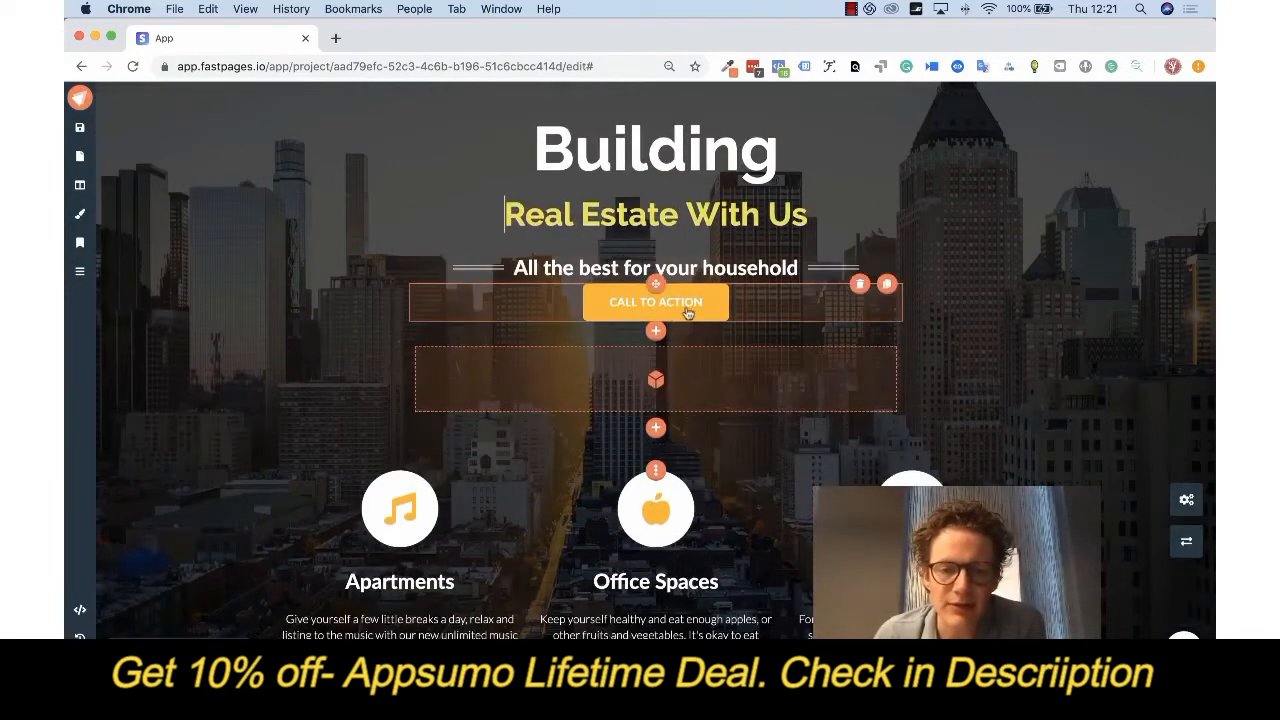
{"action": "left_click", "coordinate": [680, 311]}
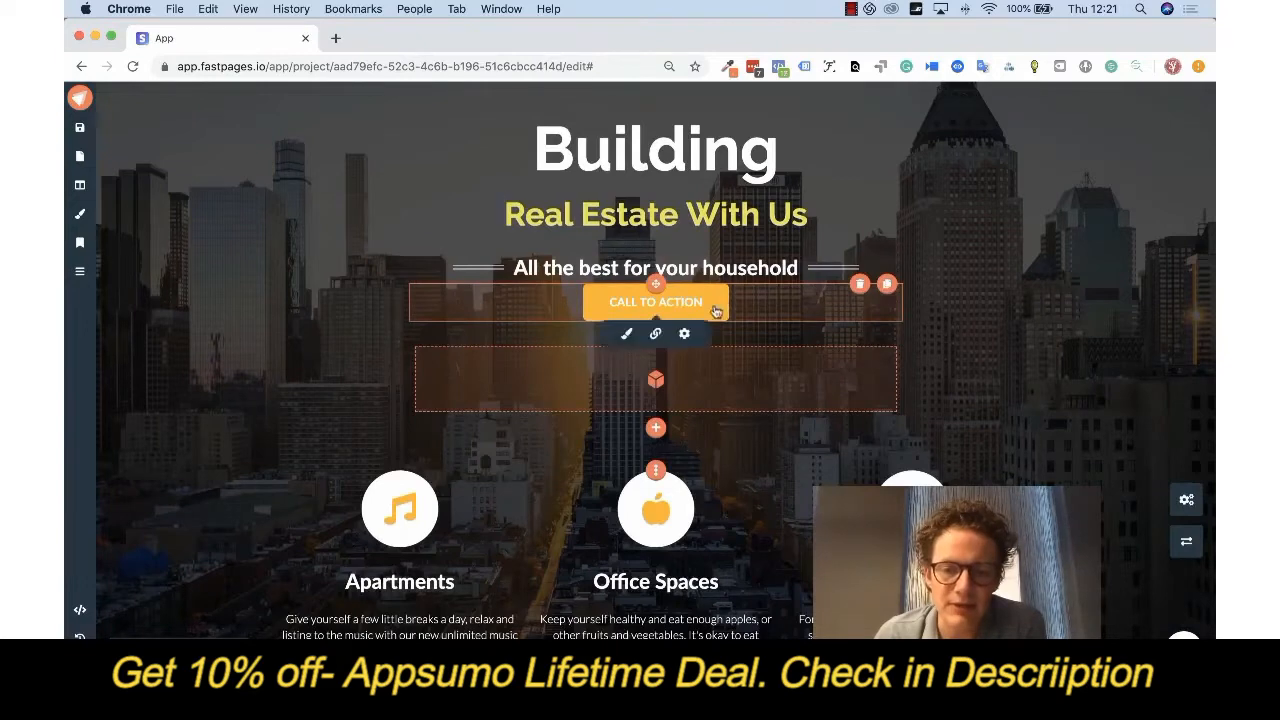
{"action": "left_click", "coordinate": [655, 336]}
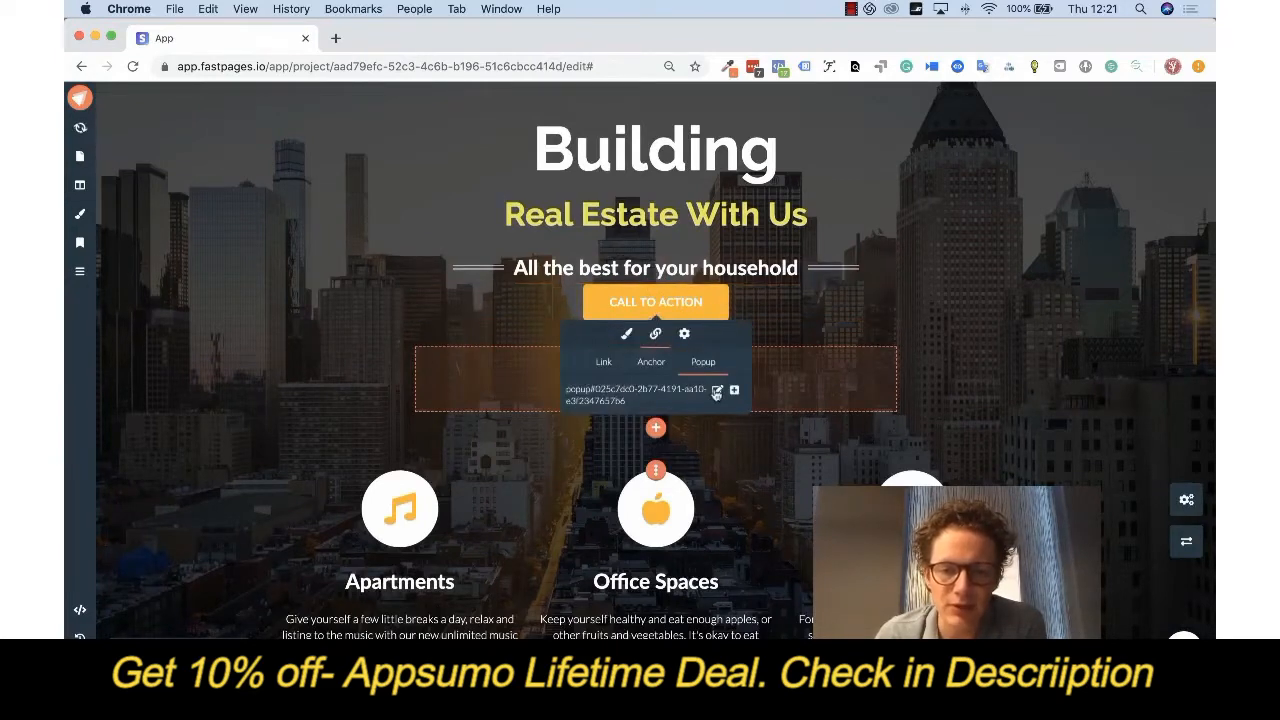
{"action": "left_click", "coordinate": [717, 389]}
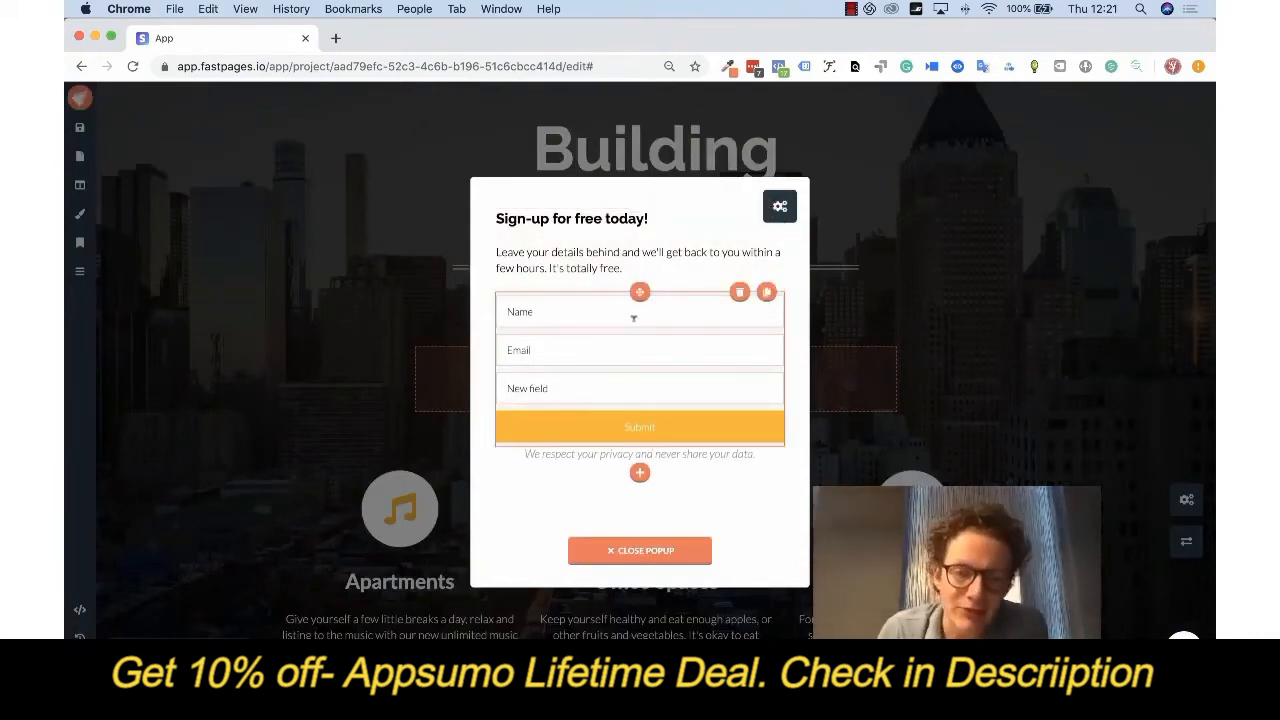
Set the type of the popup form's third field to Email and review the other field types
{"action": "left_click", "coordinate": [630, 380]}
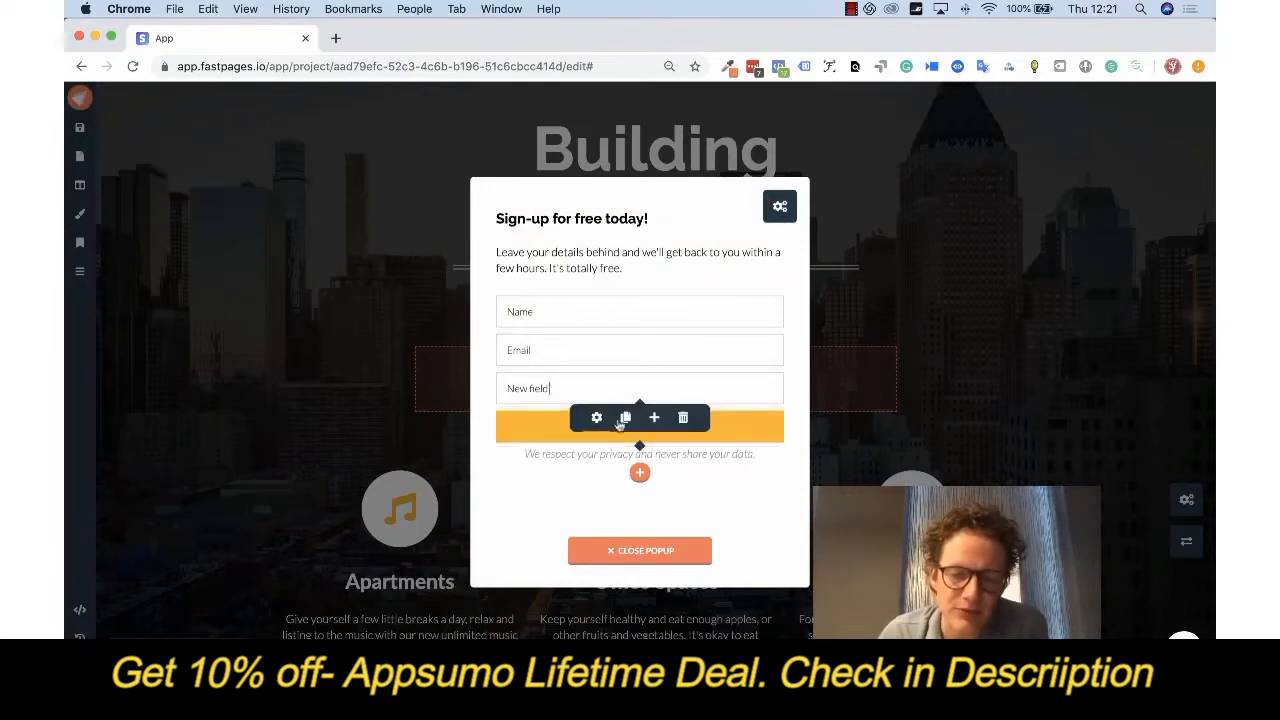
{"action": "left_click", "coordinate": [596, 418]}
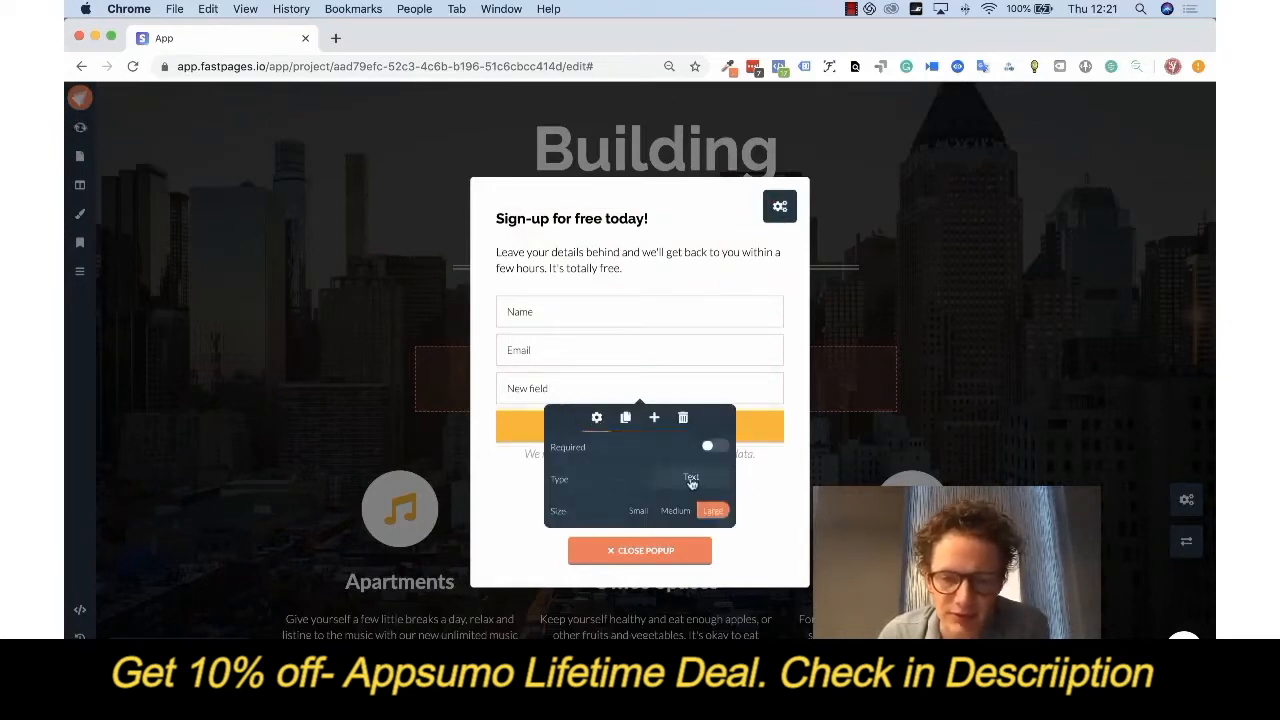
{"action": "left_click", "coordinate": [691, 477]}
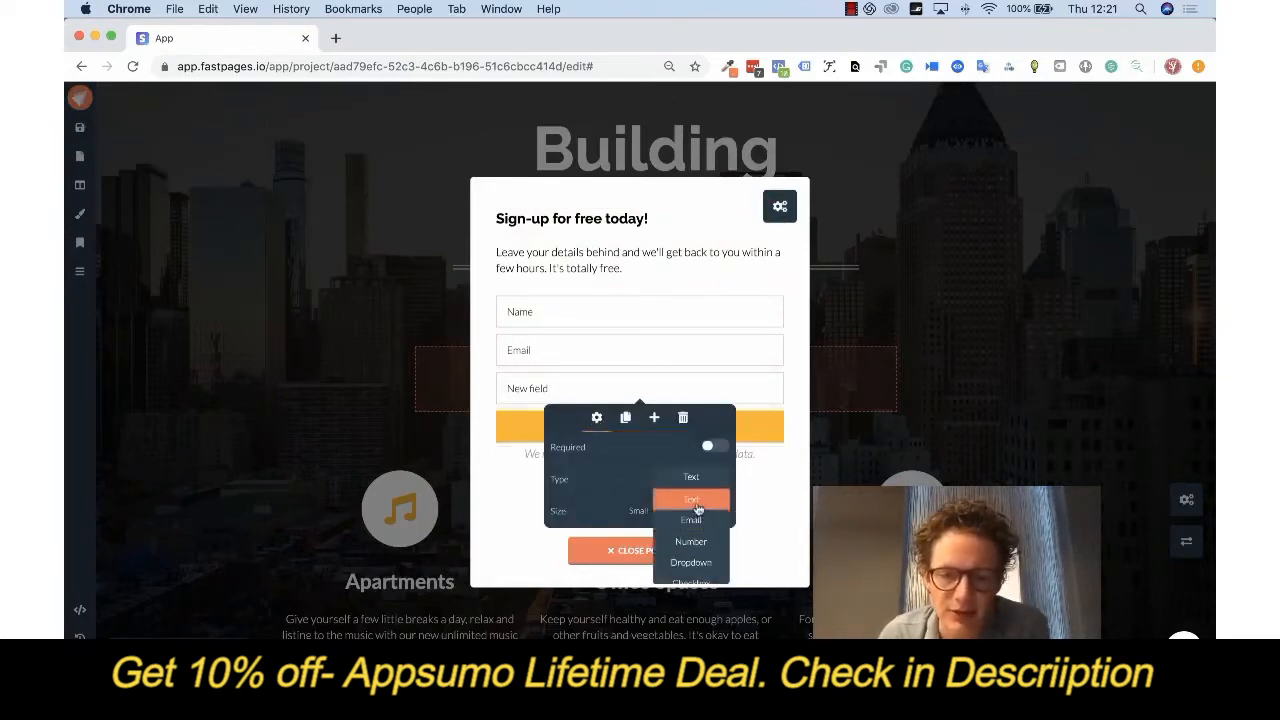
{"action": "left_click", "coordinate": [697, 520]}
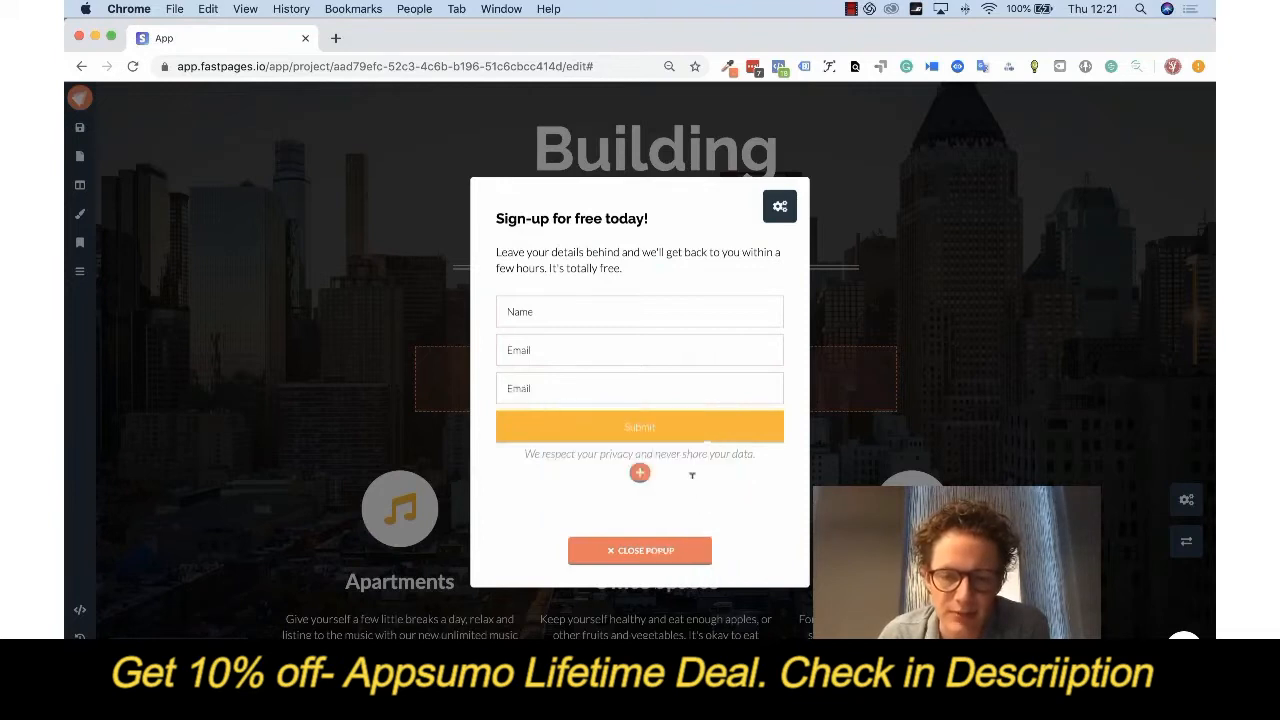
{"action": "left_click", "coordinate": [598, 421]}
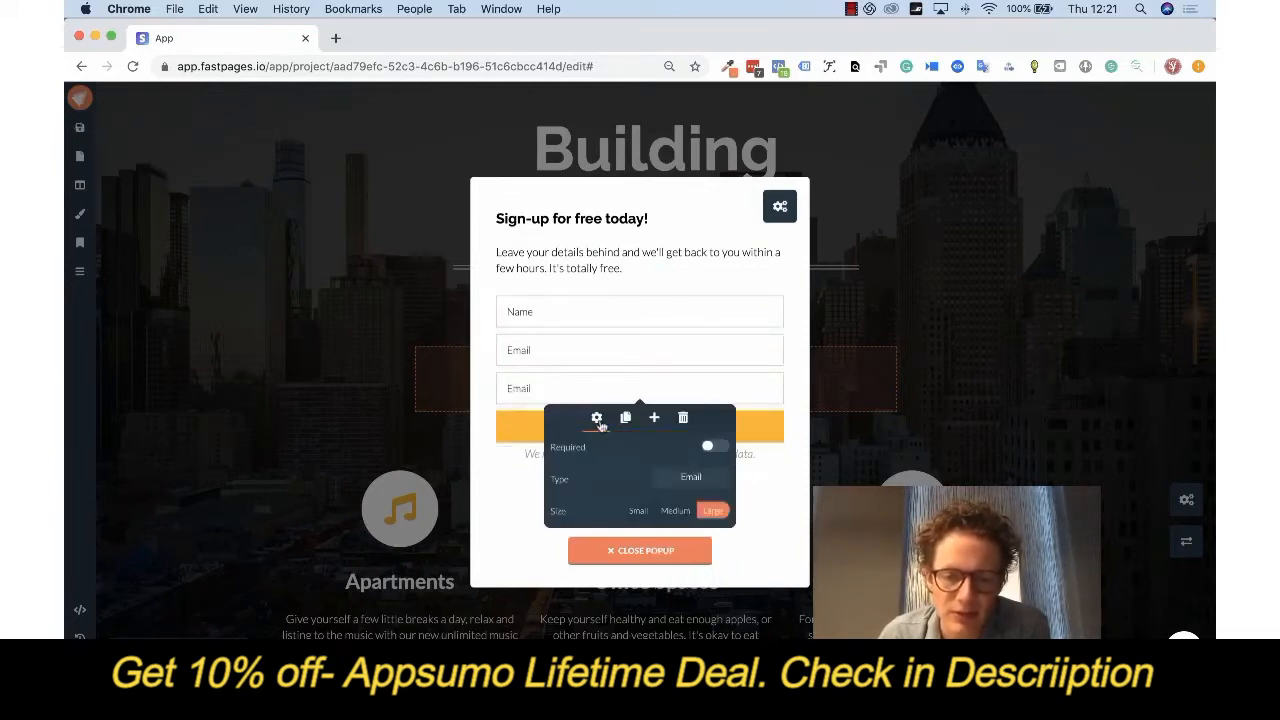
{"action": "left_click", "coordinate": [700, 484]}
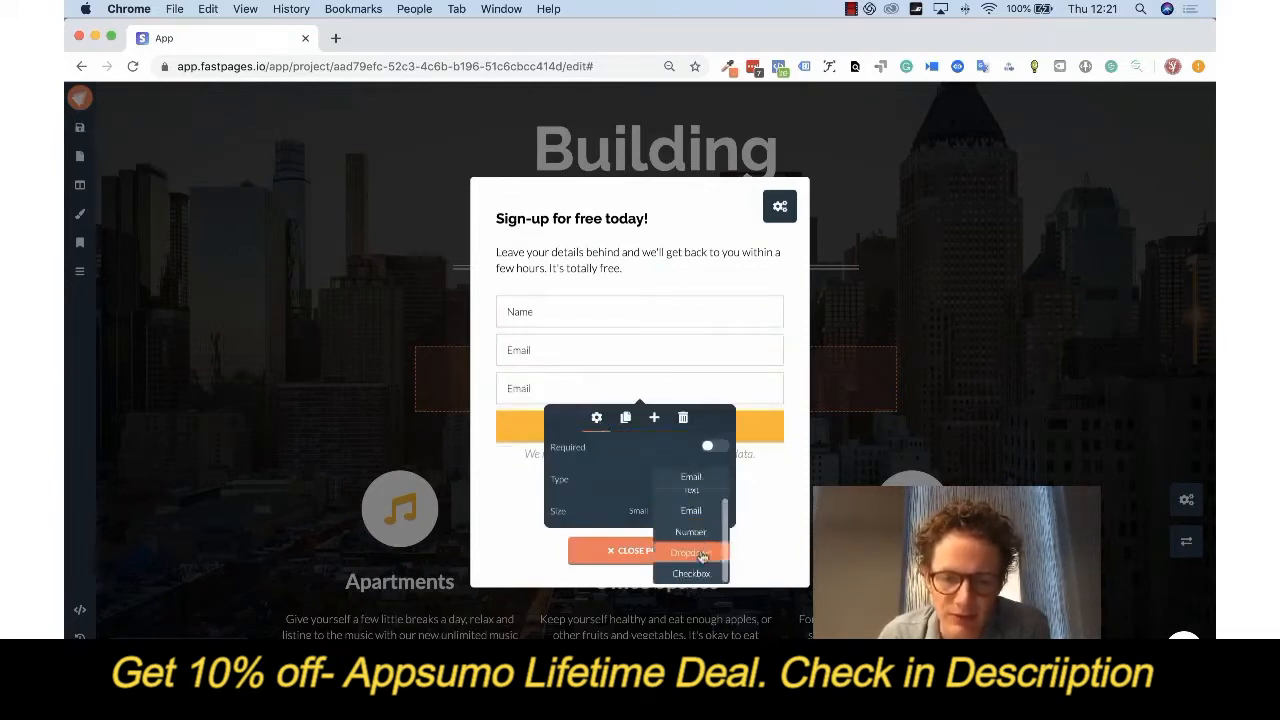
Review the integrations available for the popup's sign-up form, and close the popup
{"action": "left_click", "coordinate": [688, 300]}
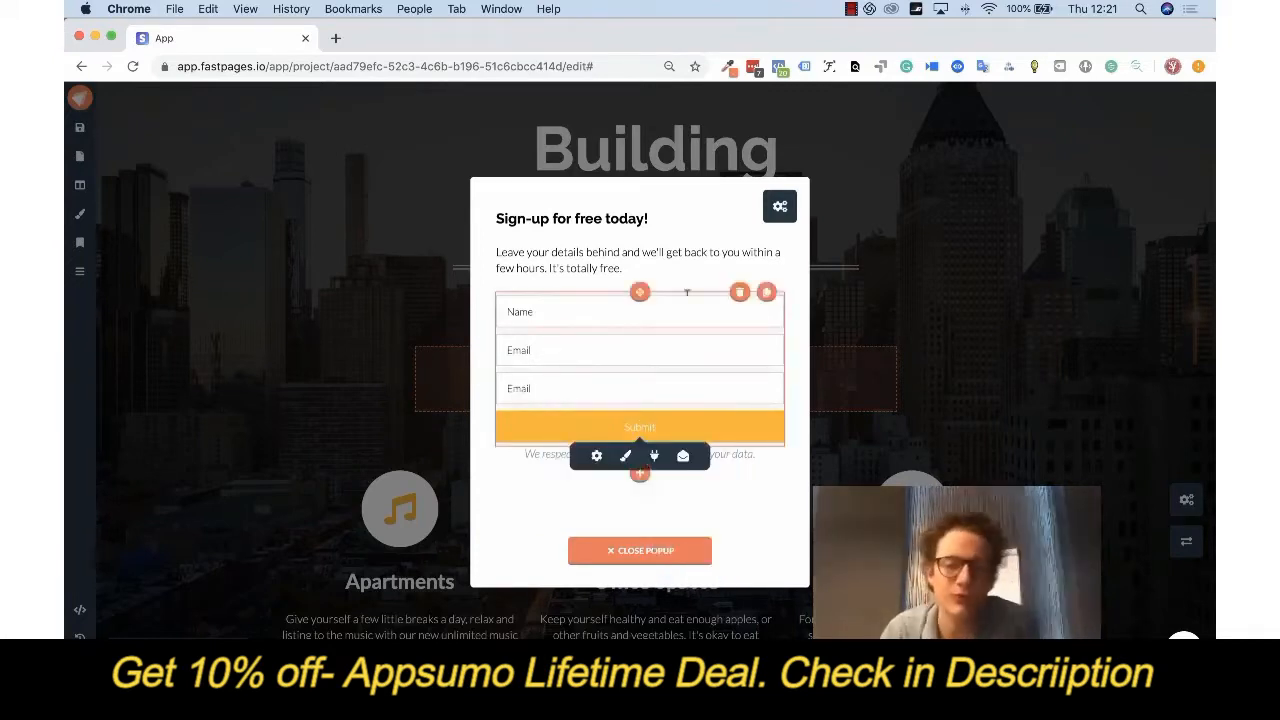
{"action": "left_click", "coordinate": [654, 455]}
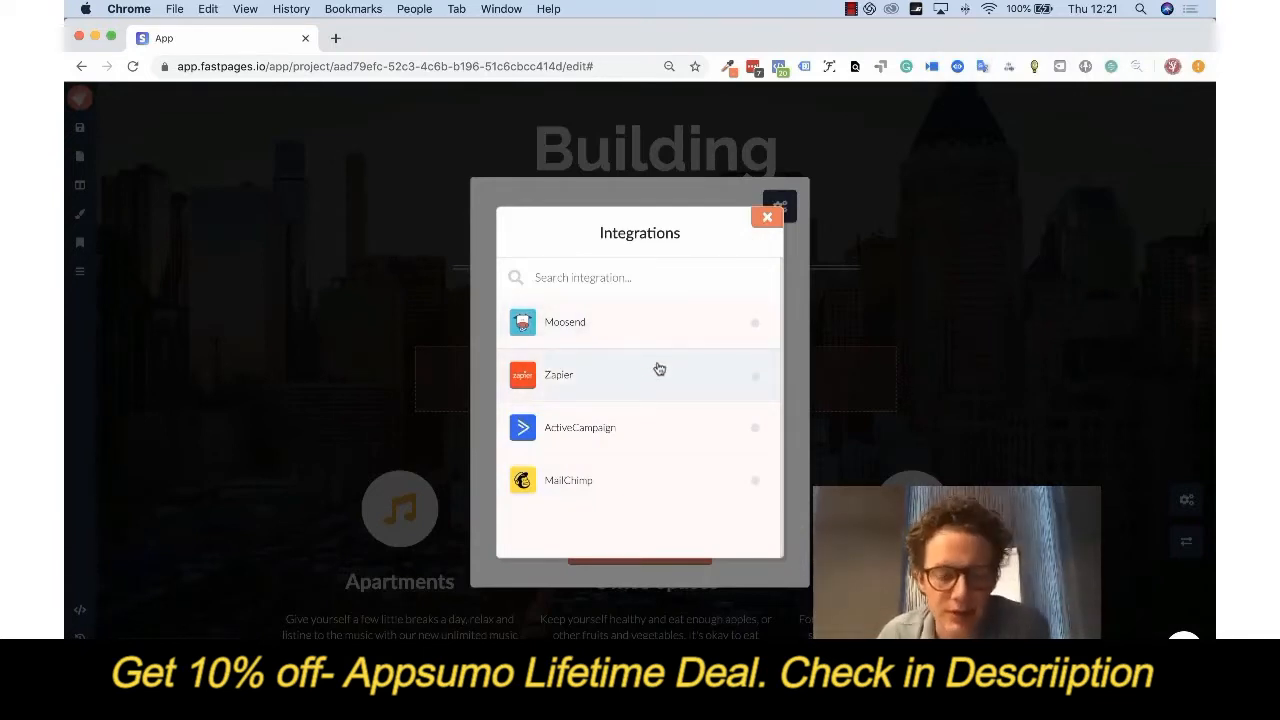
{"action": "left_click", "coordinate": [763, 219]}
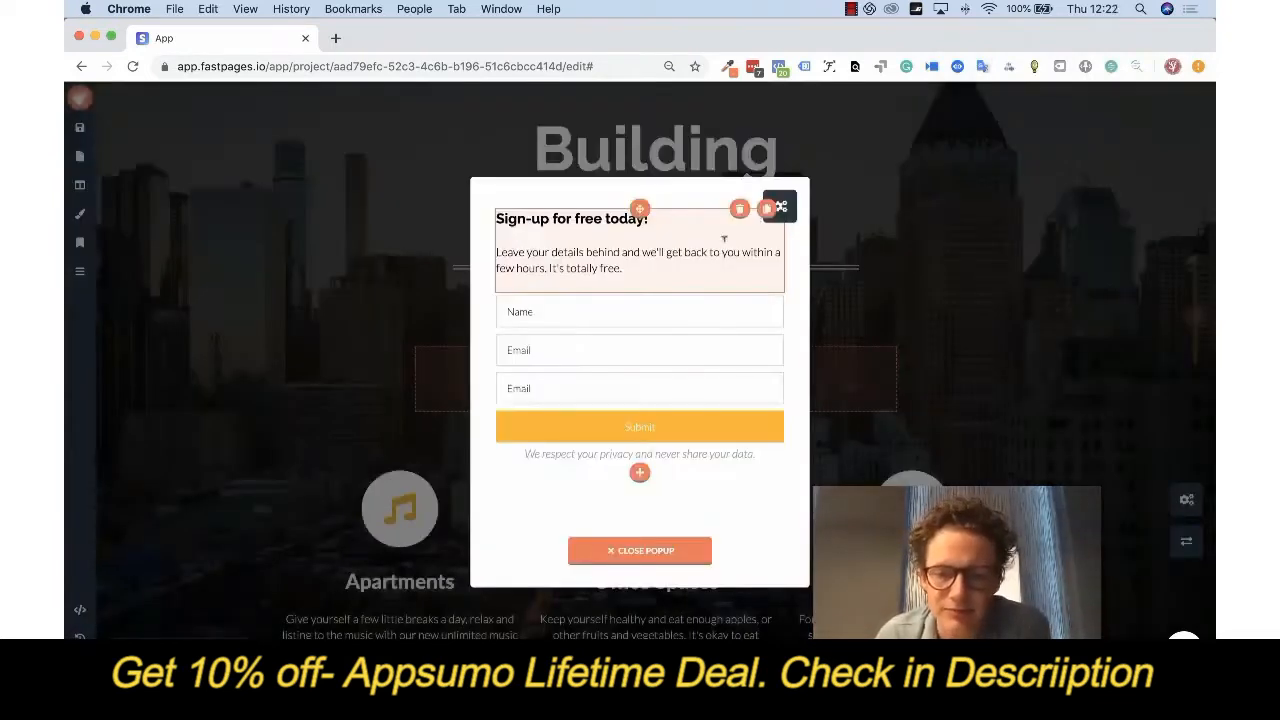
{"action": "left_click", "coordinate": [672, 572]}
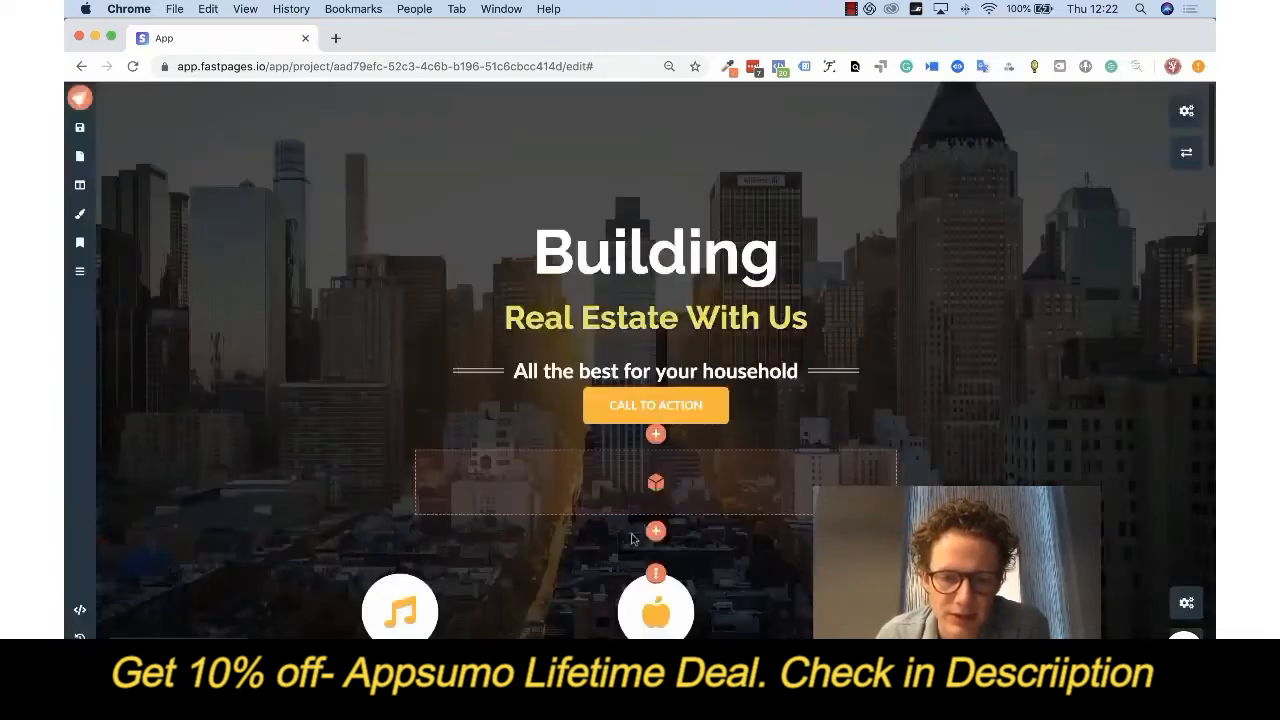
Add a countdown element directly below the Call to Action button
{"action": "left_click", "coordinate": [655, 434]}
{"action": "scroll", "coordinate": [731, 376], "scroll_direction": "down", "scroll_amount": 3}
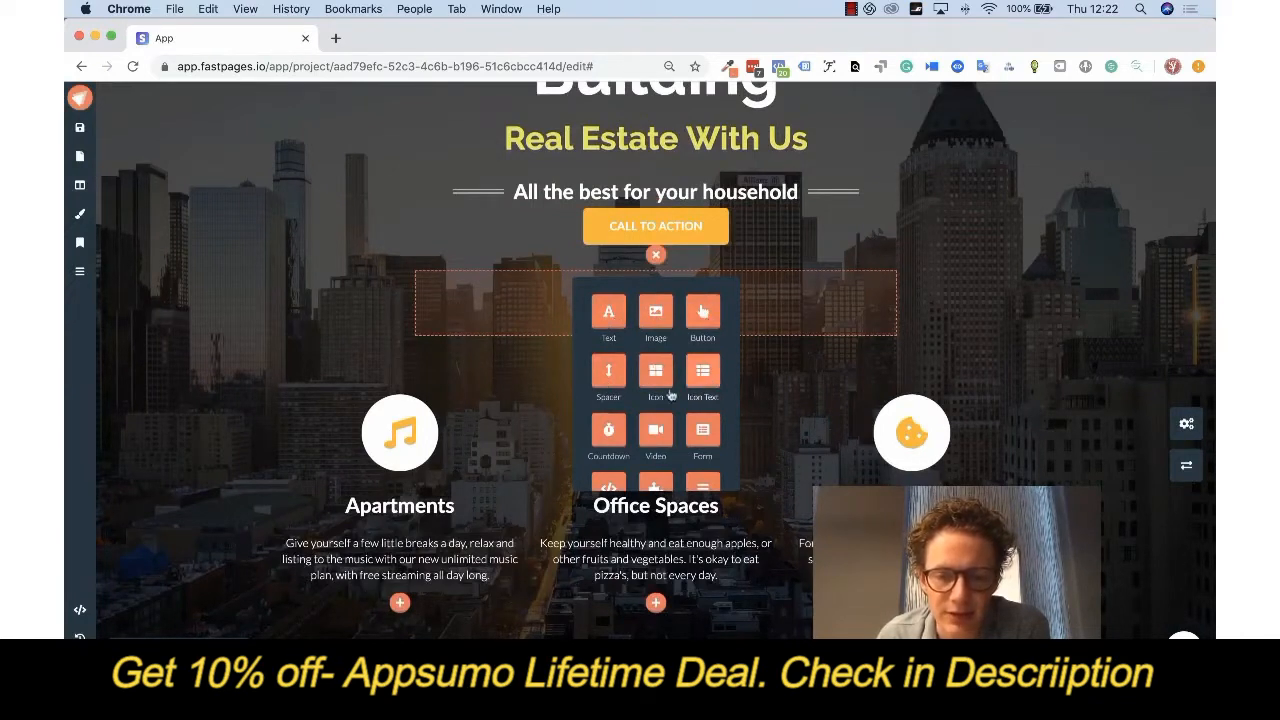
{"action": "scroll", "coordinate": [655, 380], "scroll_direction": "down", "scroll_amount": 2}
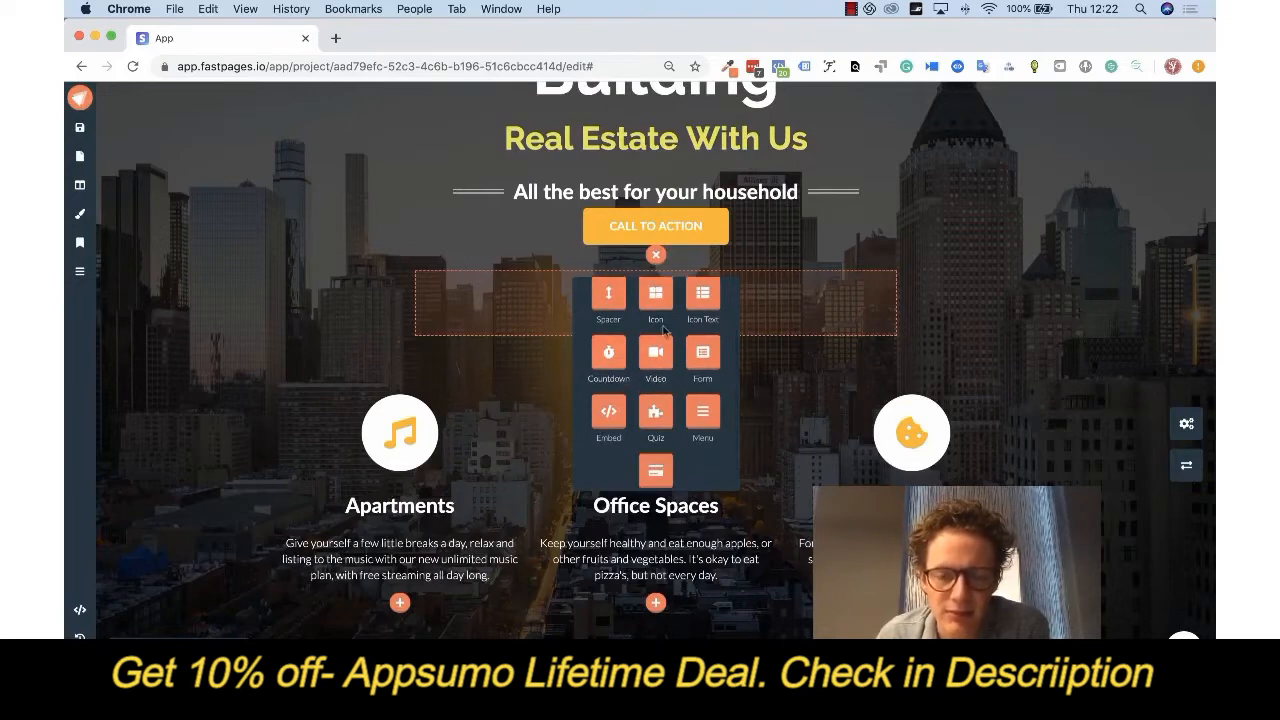
{"action": "left_click", "coordinate": [608, 358]}
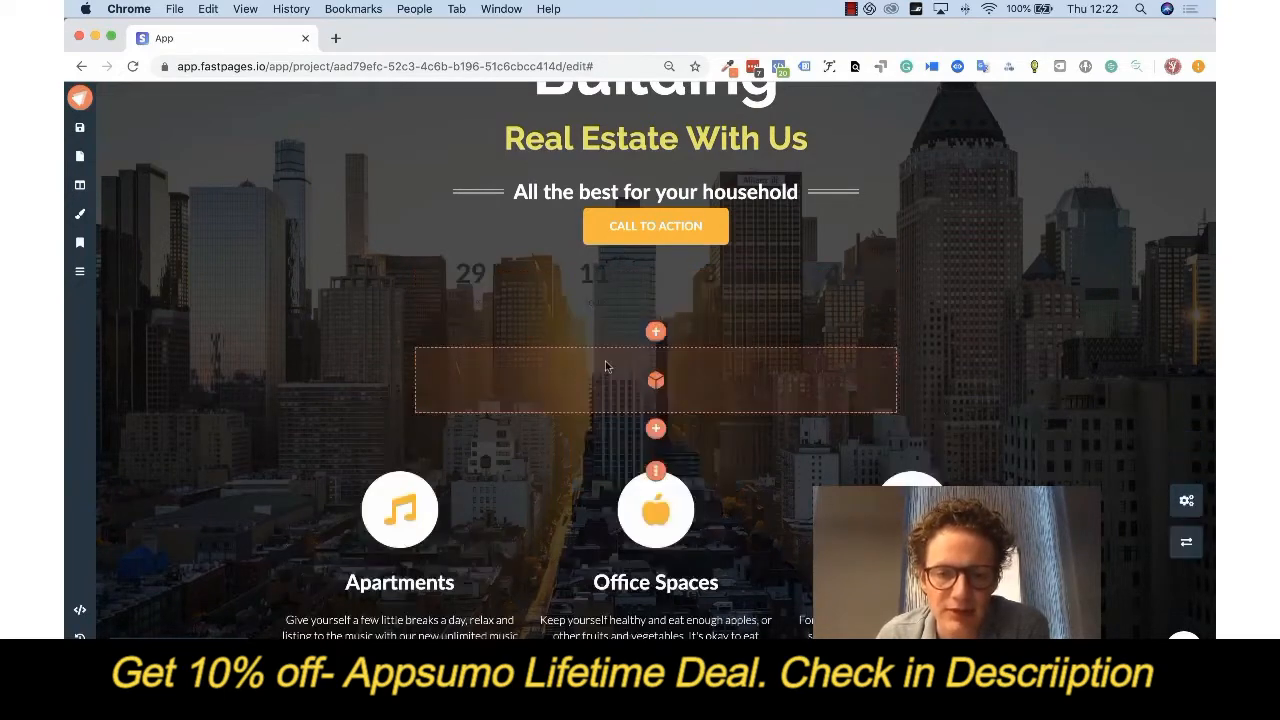
Configure the timer as a cookie countdown of 1 day and 0 hours
{"action": "left_click", "coordinate": [641, 334]}
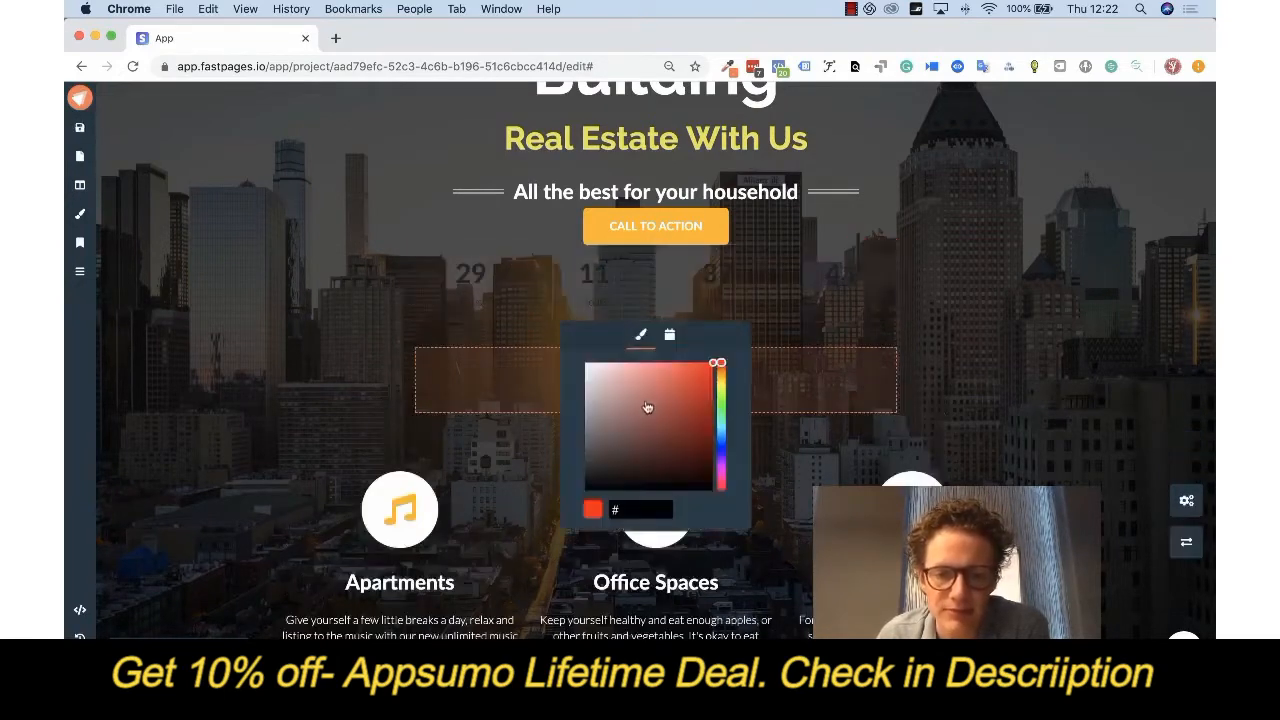
{"action": "left_click", "coordinate": [669, 335]}
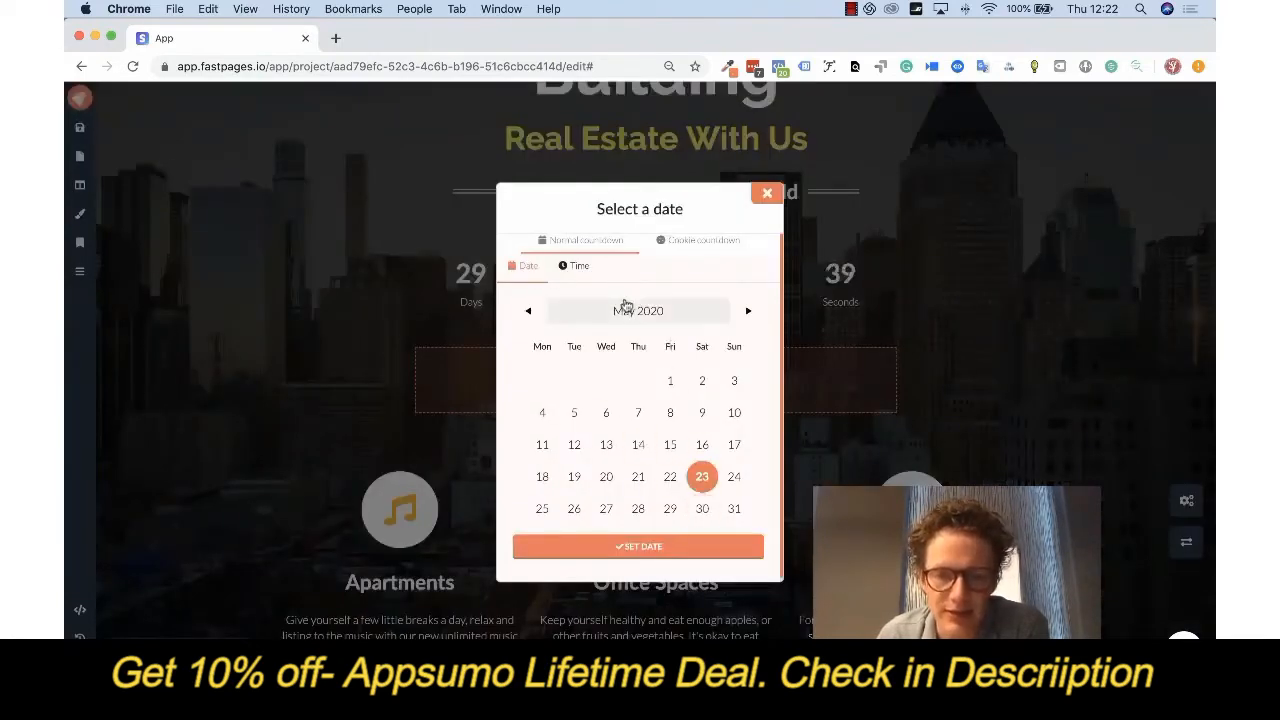
{"action": "left_click", "coordinate": [716, 249]}
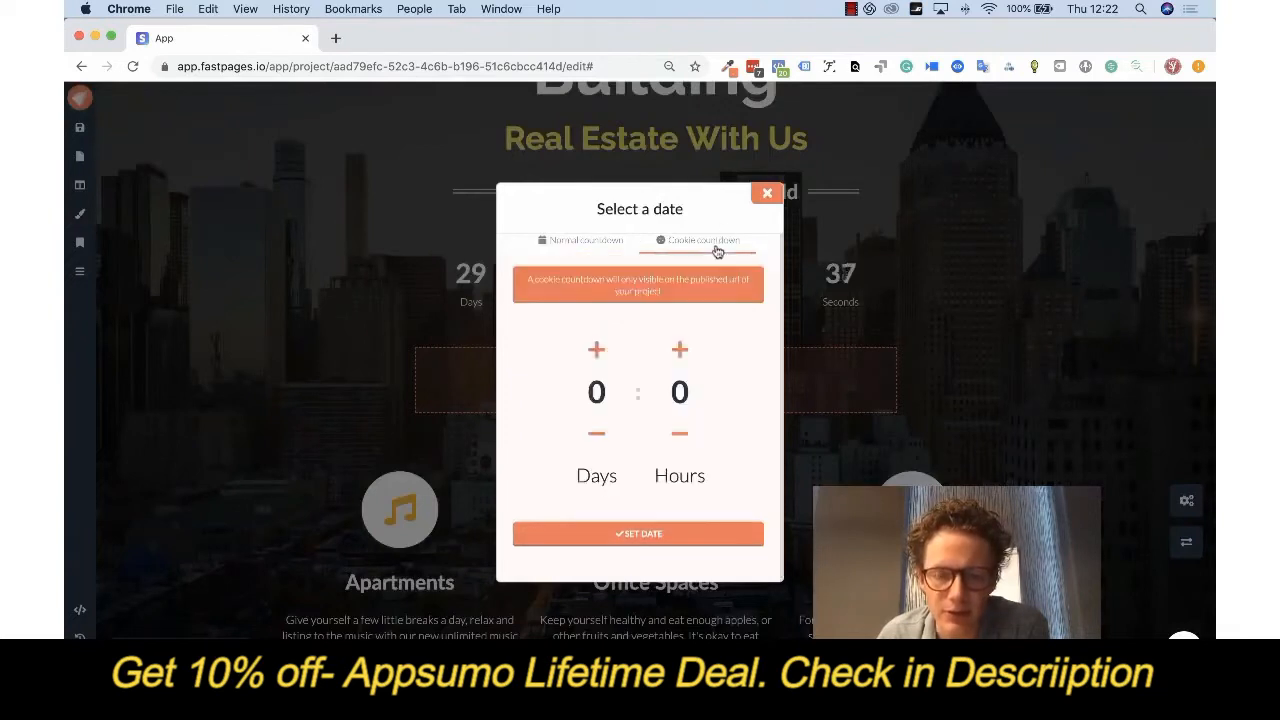
{"action": "left_click", "coordinate": [619, 352]}
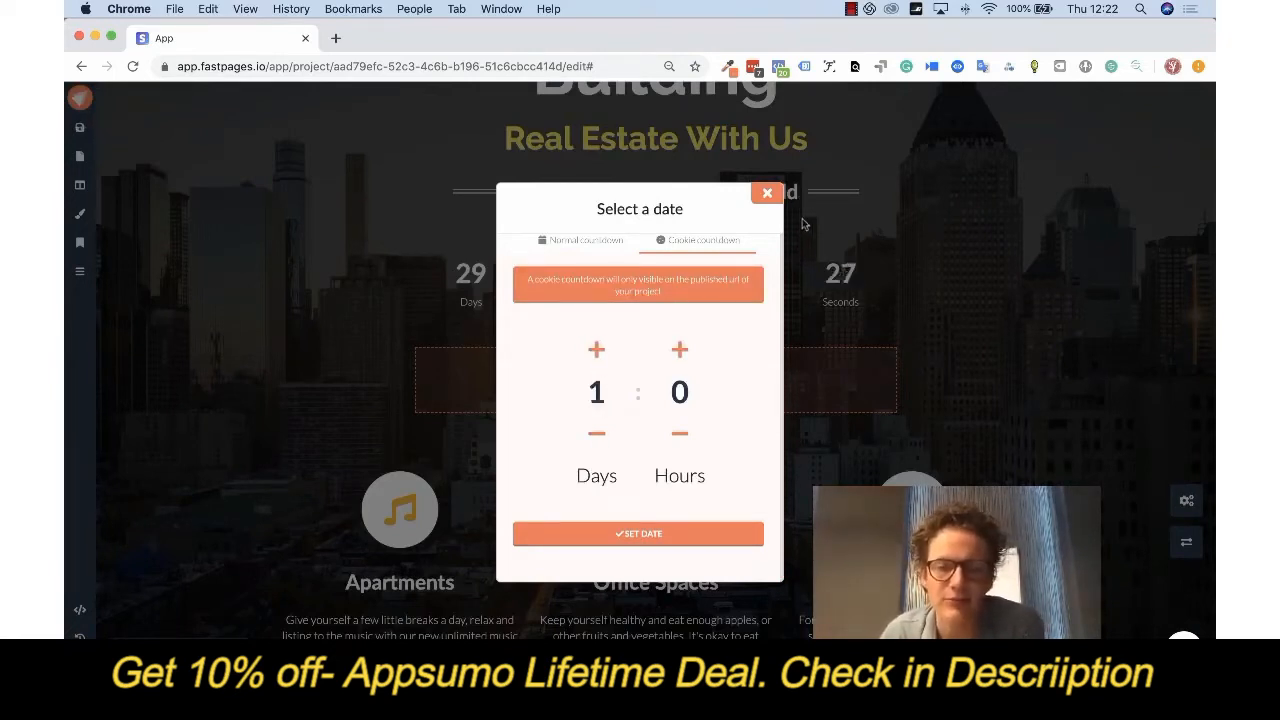
{"action": "left_click", "coordinate": [694, 537]}
Add a form element below the countdown
{"action": "left_click", "coordinate": [656, 428]}
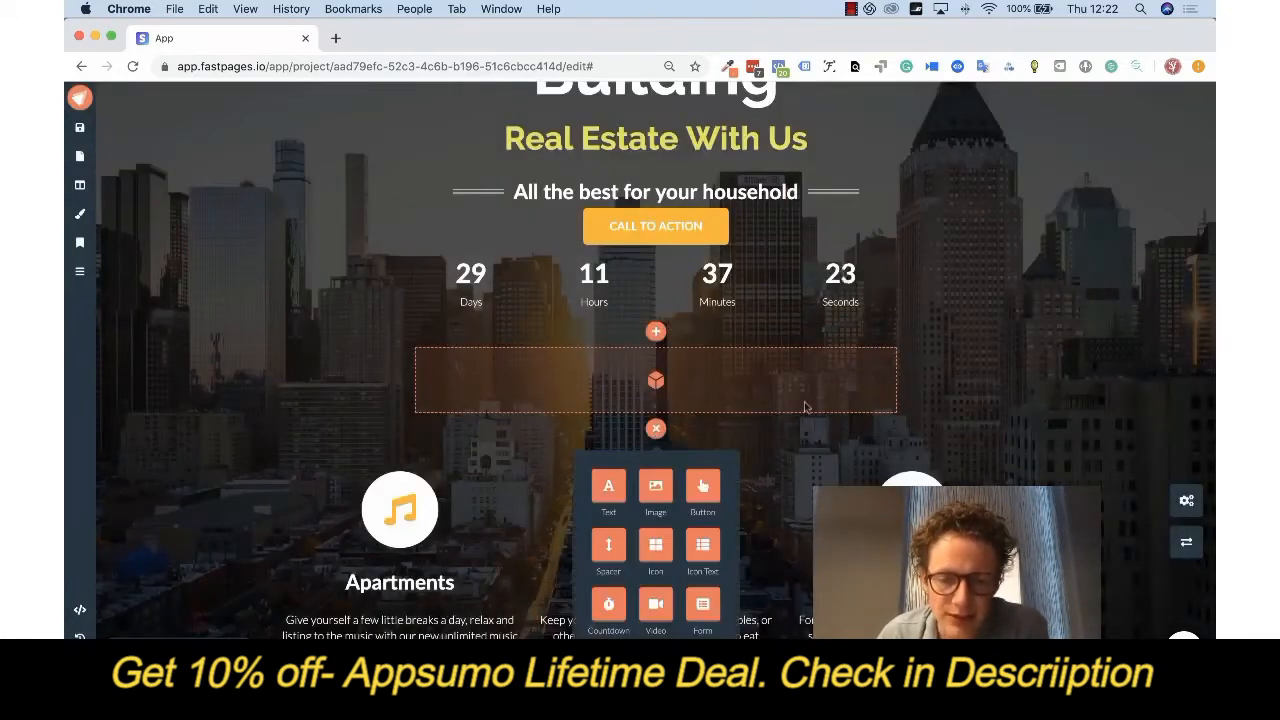
{"action": "scroll", "coordinate": [668, 440], "scroll_direction": "down", "scroll_amount": 2}
{"action": "scroll", "coordinate": [670, 455], "scroll_direction": "down", "scroll_amount": 2}
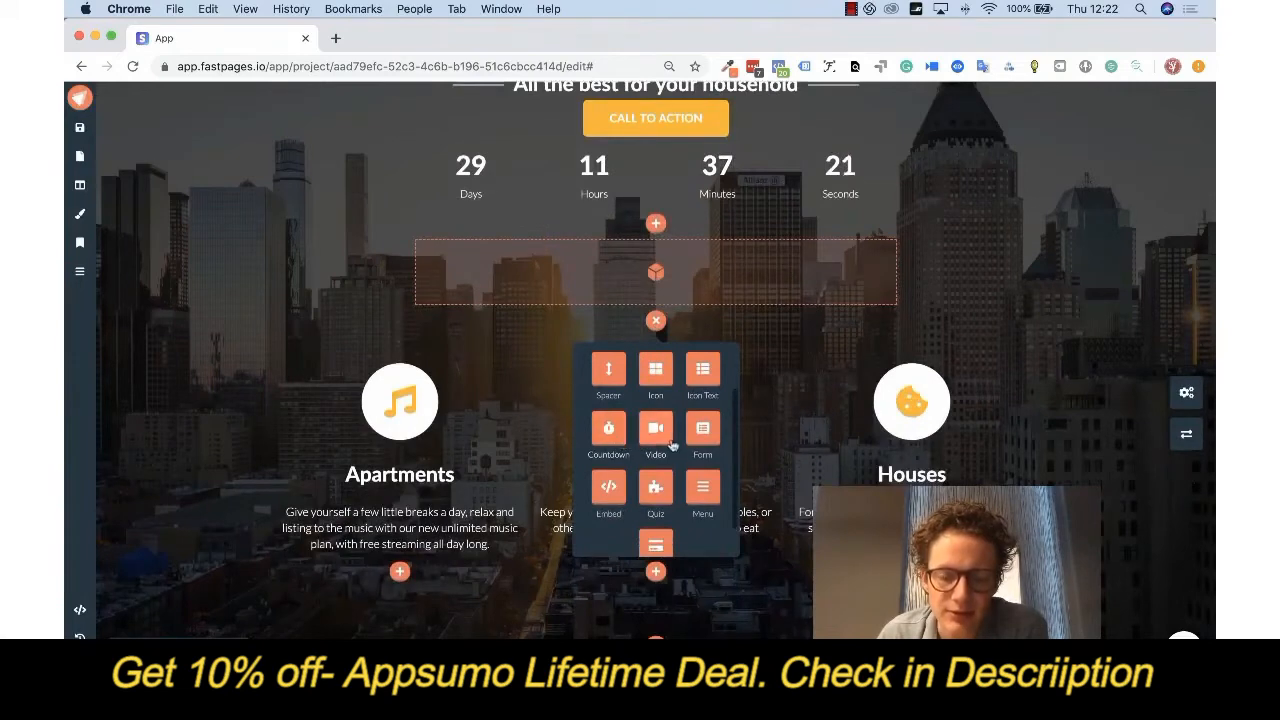
{"action": "left_click", "coordinate": [703, 430]}
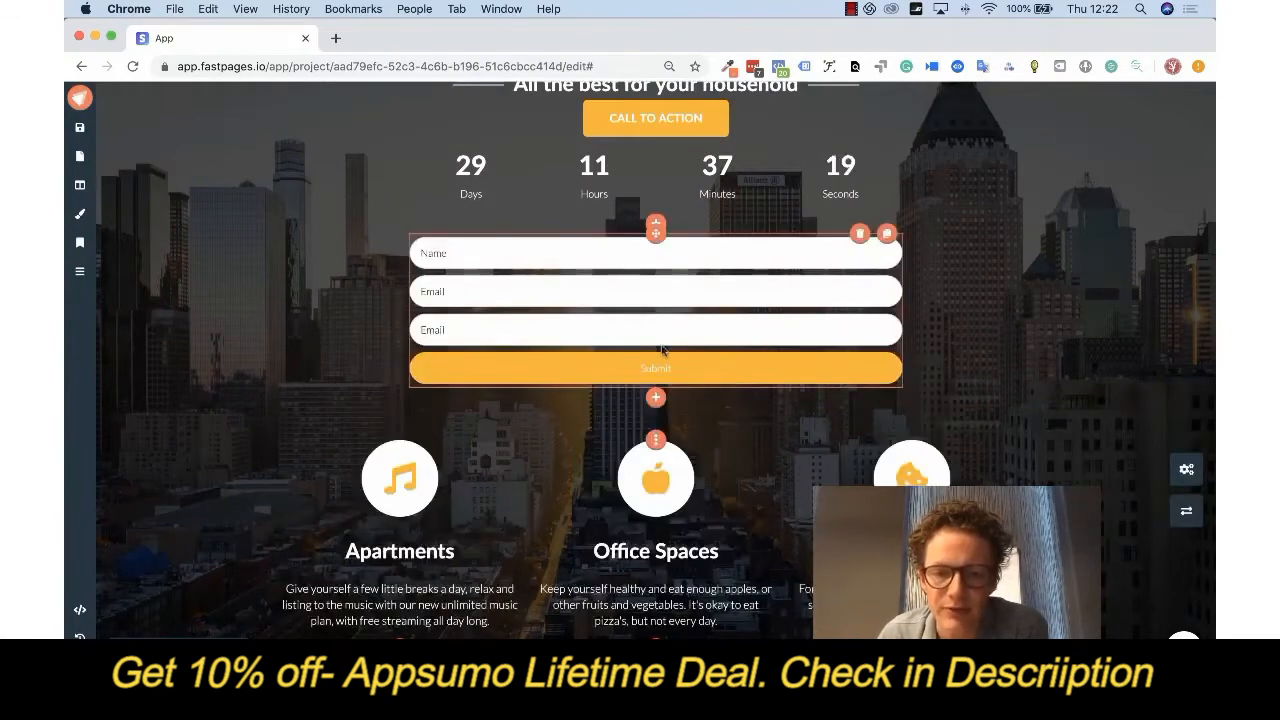
Add an embed element below the form and inspect its code editor without entering any code
{"action": "left_click", "coordinate": [656, 398]}
{"action": "scroll", "coordinate": [656, 402], "scroll_direction": "down", "scroll_amount": 4}
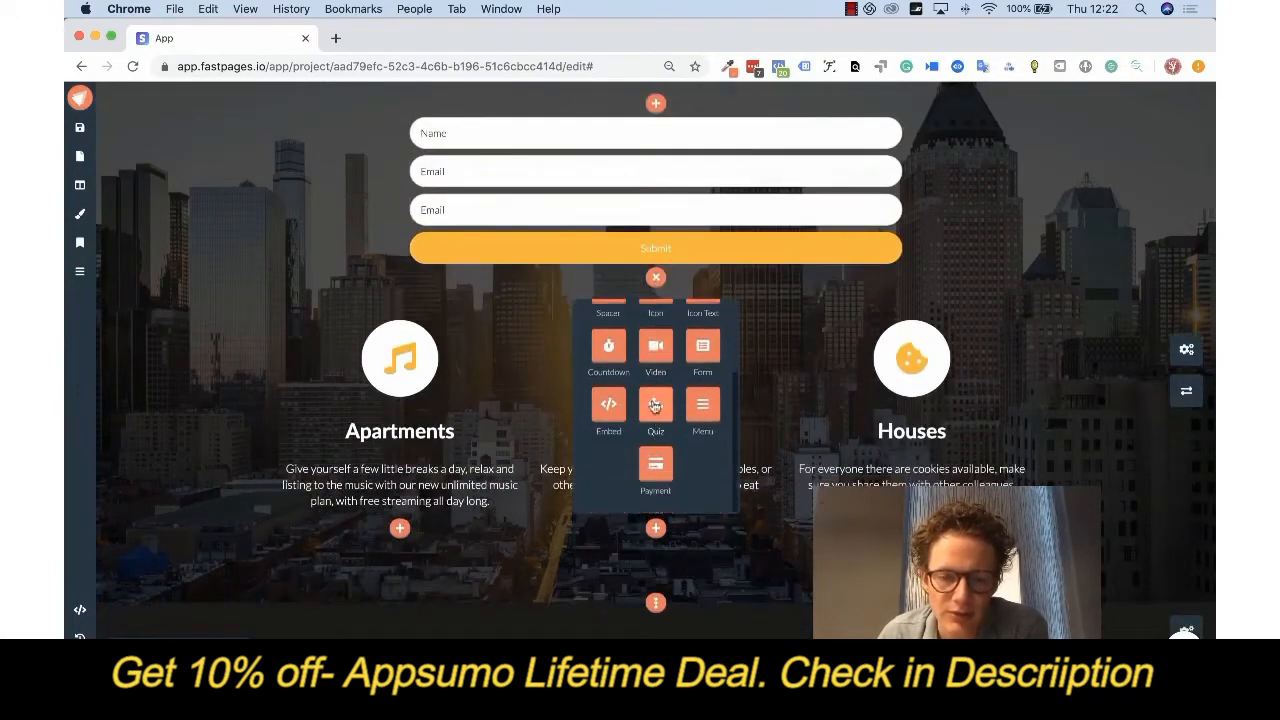
{"action": "left_click", "coordinate": [608, 404]}
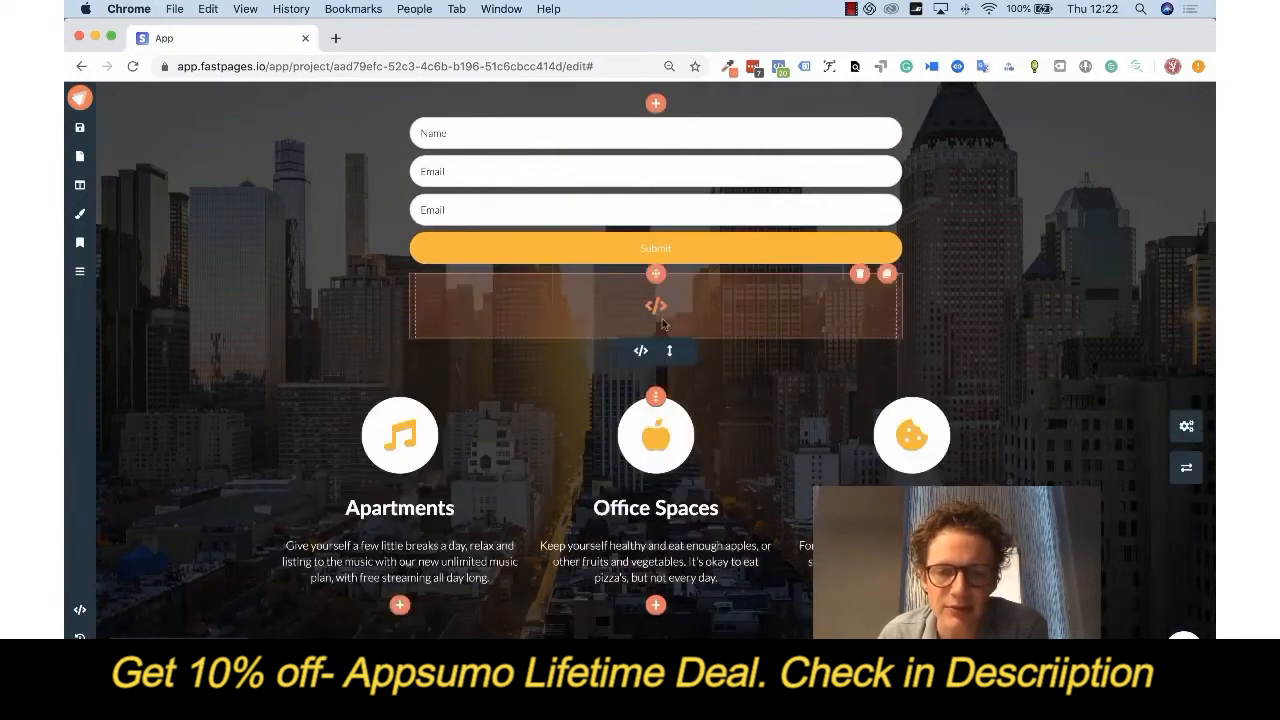
{"action": "left_click", "coordinate": [641, 352]}
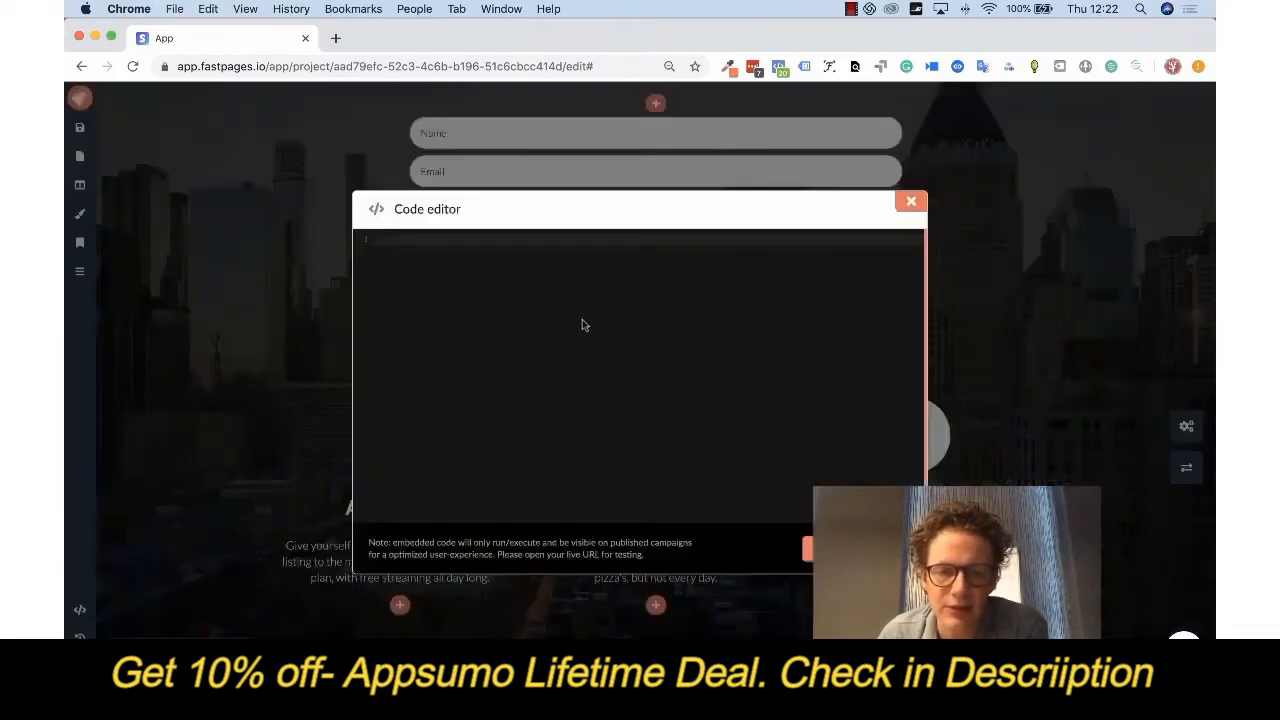
{"action": "left_click", "coordinate": [908, 204]}
Add a quiz element below the embed element and create a quiz titled "Quiz" in it
{"action": "left_click", "coordinate": [656, 355]}
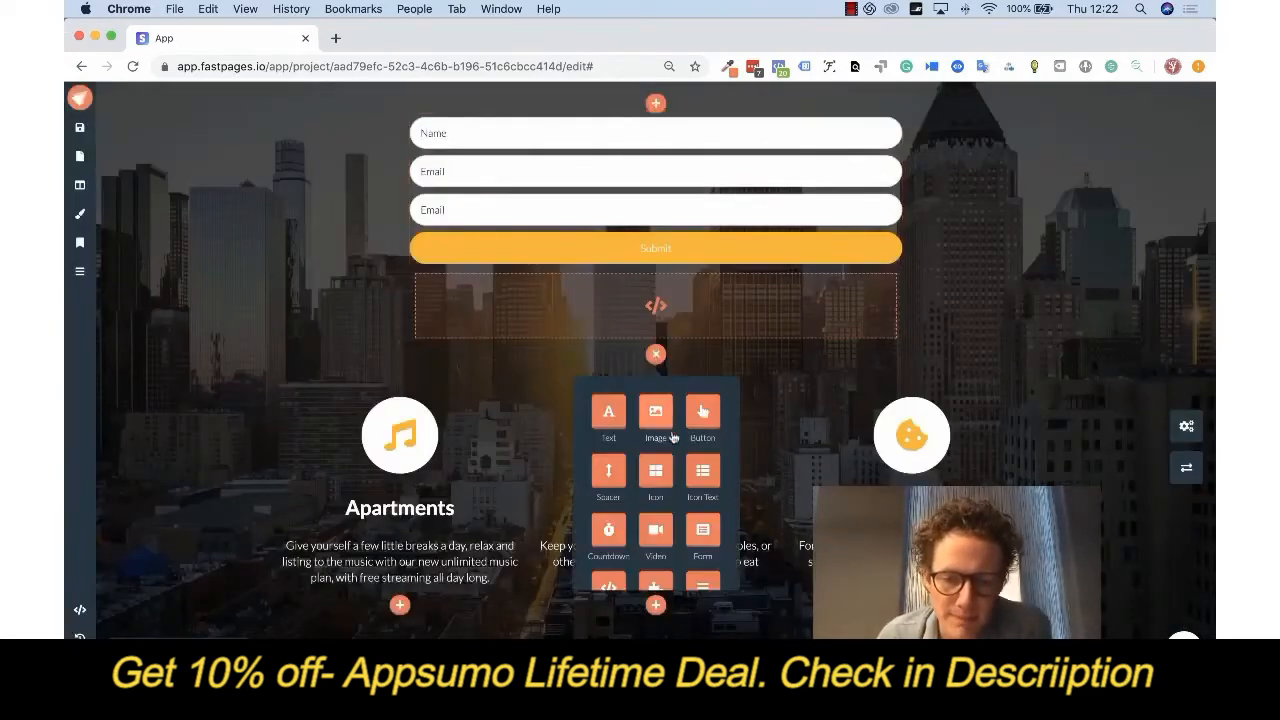
{"action": "scroll", "coordinate": [658, 445], "scroll_direction": "down", "scroll_amount": 3}
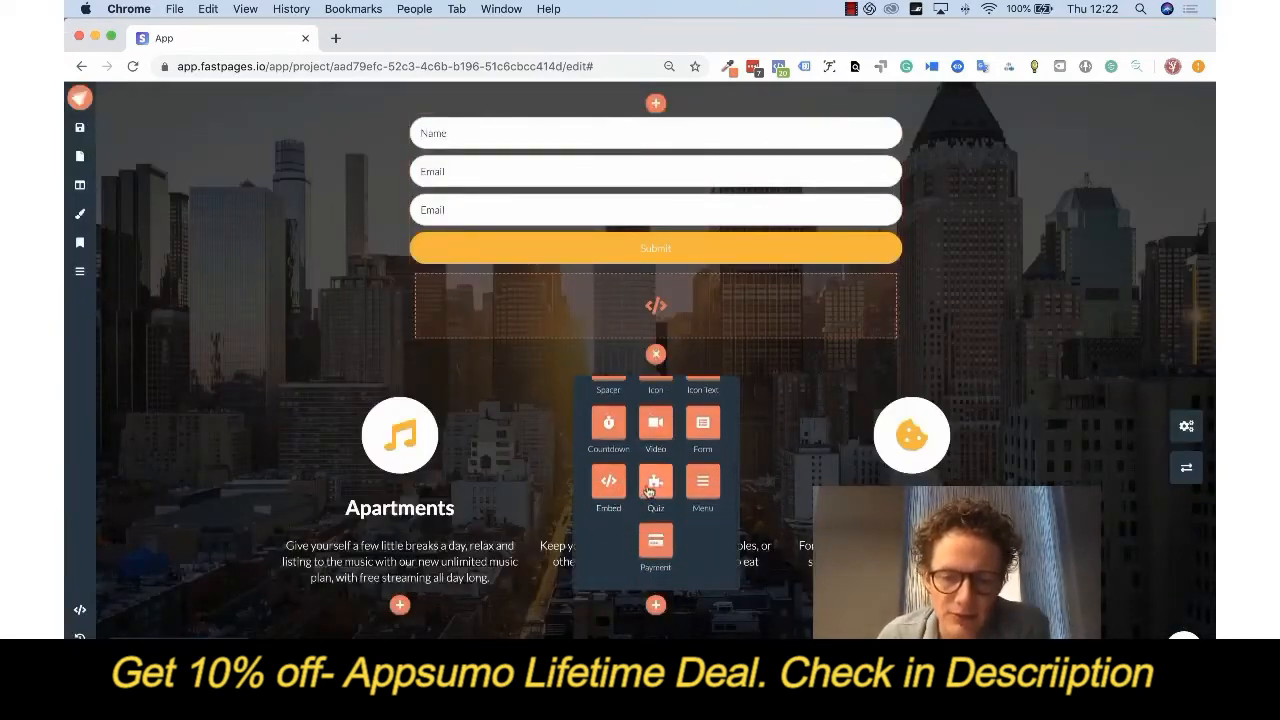
{"action": "left_click", "coordinate": [655, 487]}
{"action": "left_click", "coordinate": [655, 425]}
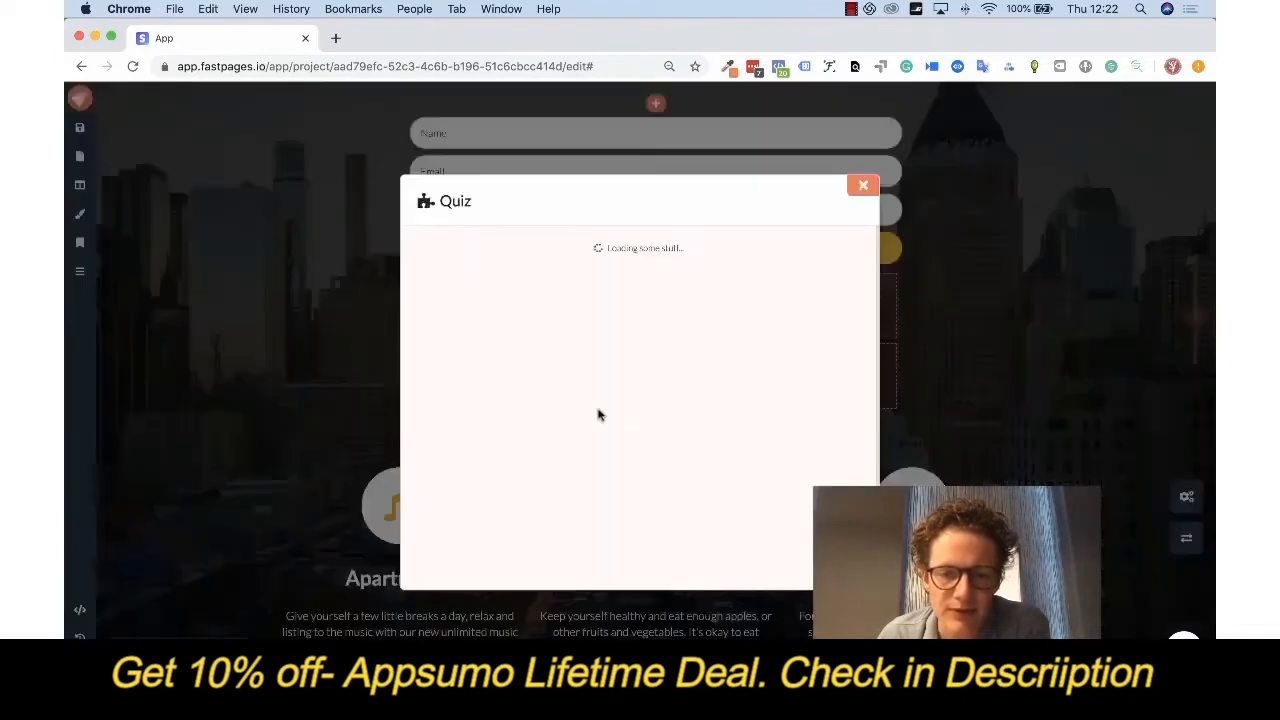
{"action": "left_click", "coordinate": [614, 417]}
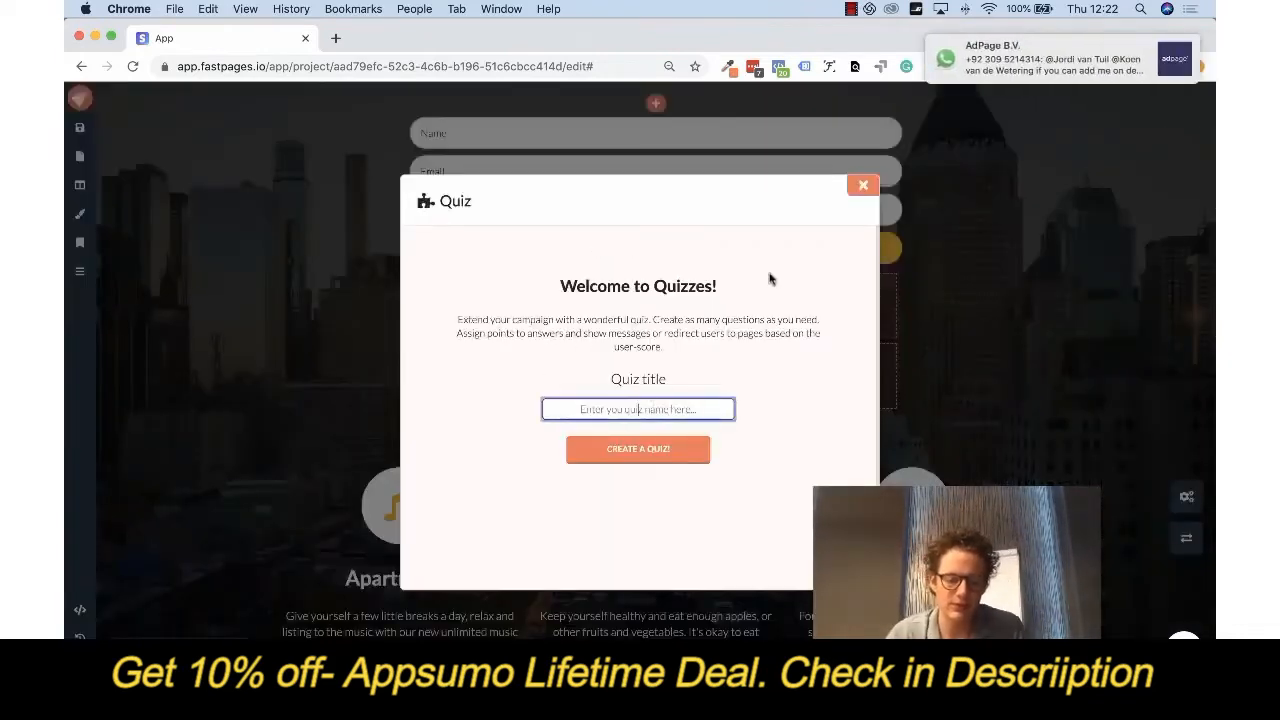
{"action": "type", "text": "Quiz"}
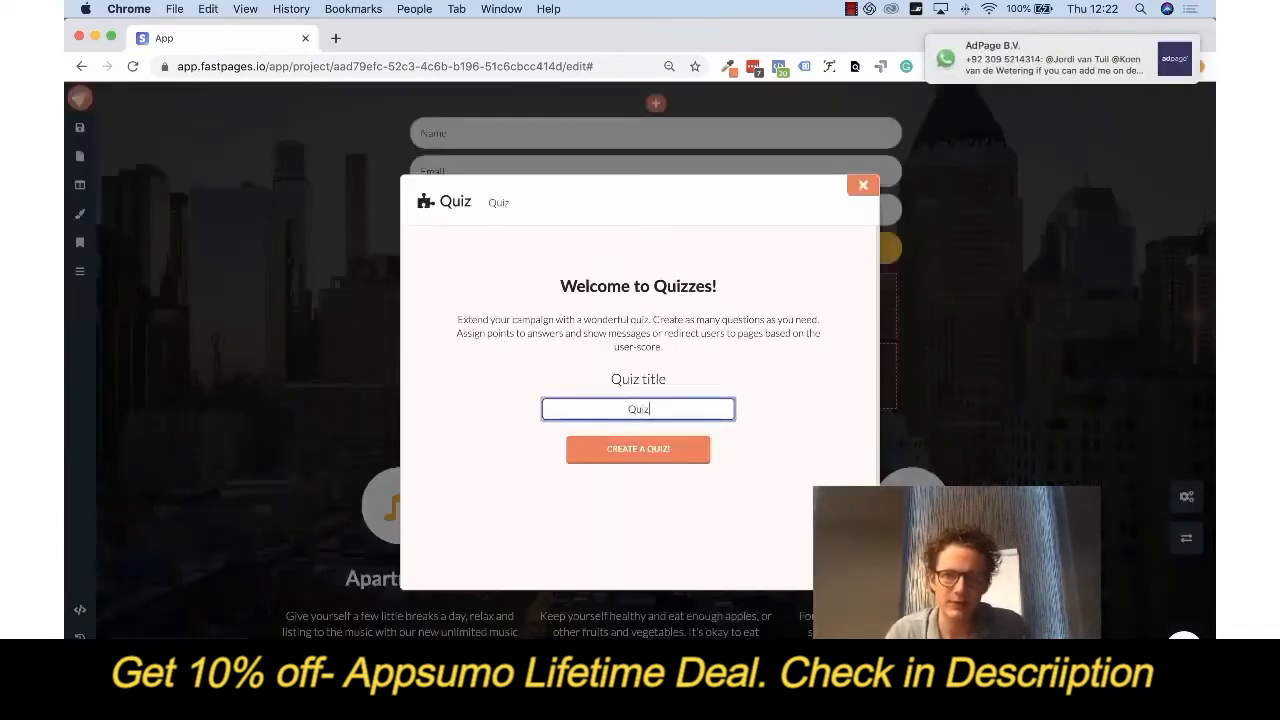
{"action": "left_click", "coordinate": [643, 452]}
Create the quiz's first question and name it "First question?"
{"action": "left_click", "coordinate": [623, 289]}
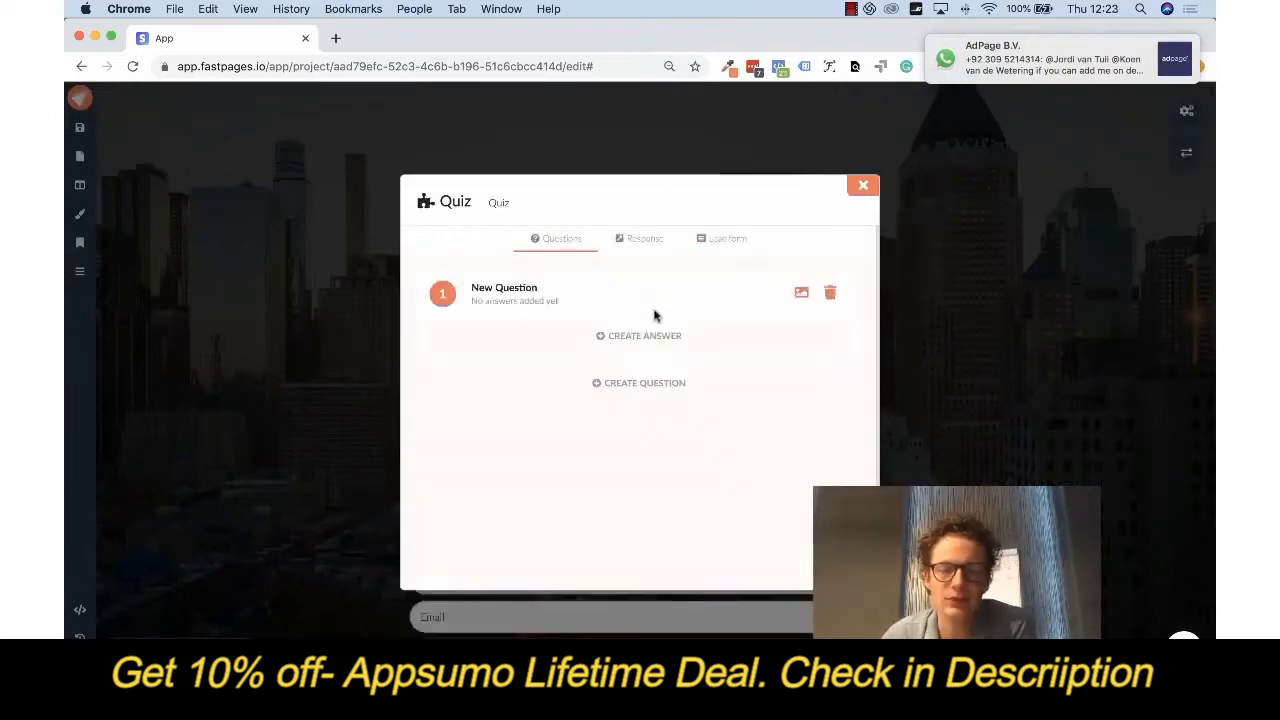
{"action": "triple_click", "coordinate": [517, 287]}
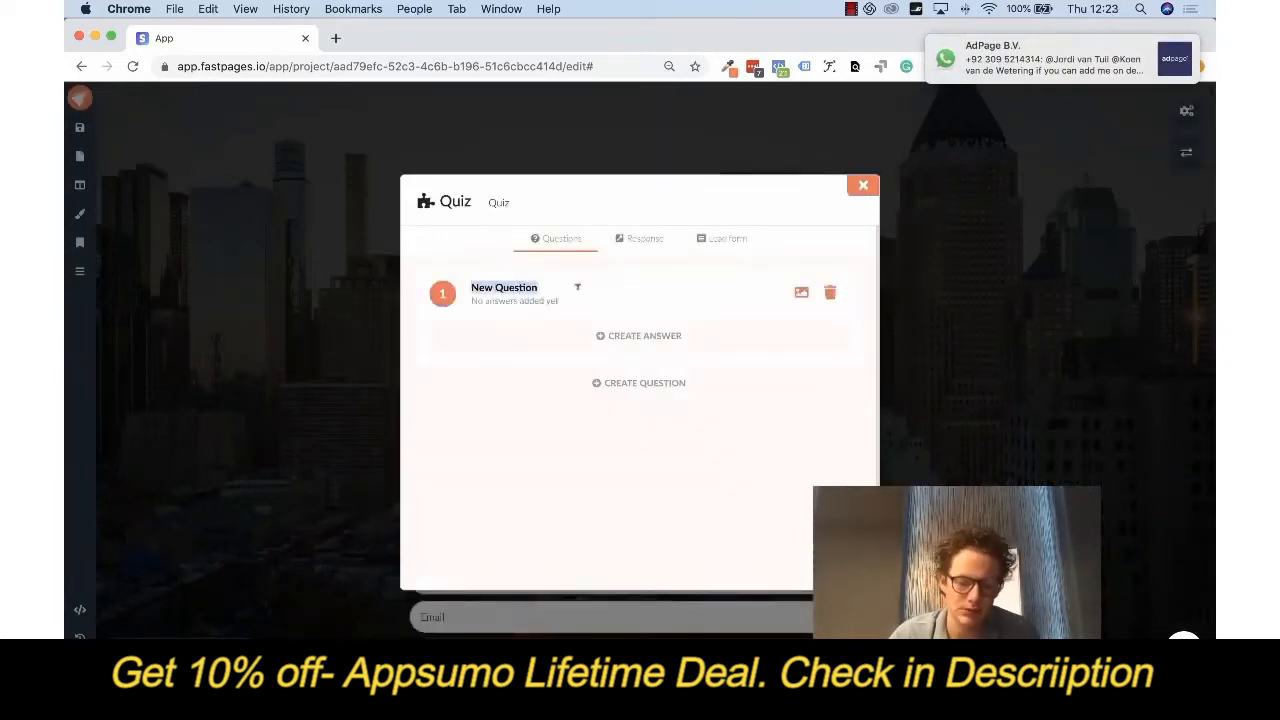
{"action": "type", "text": "First ques"}
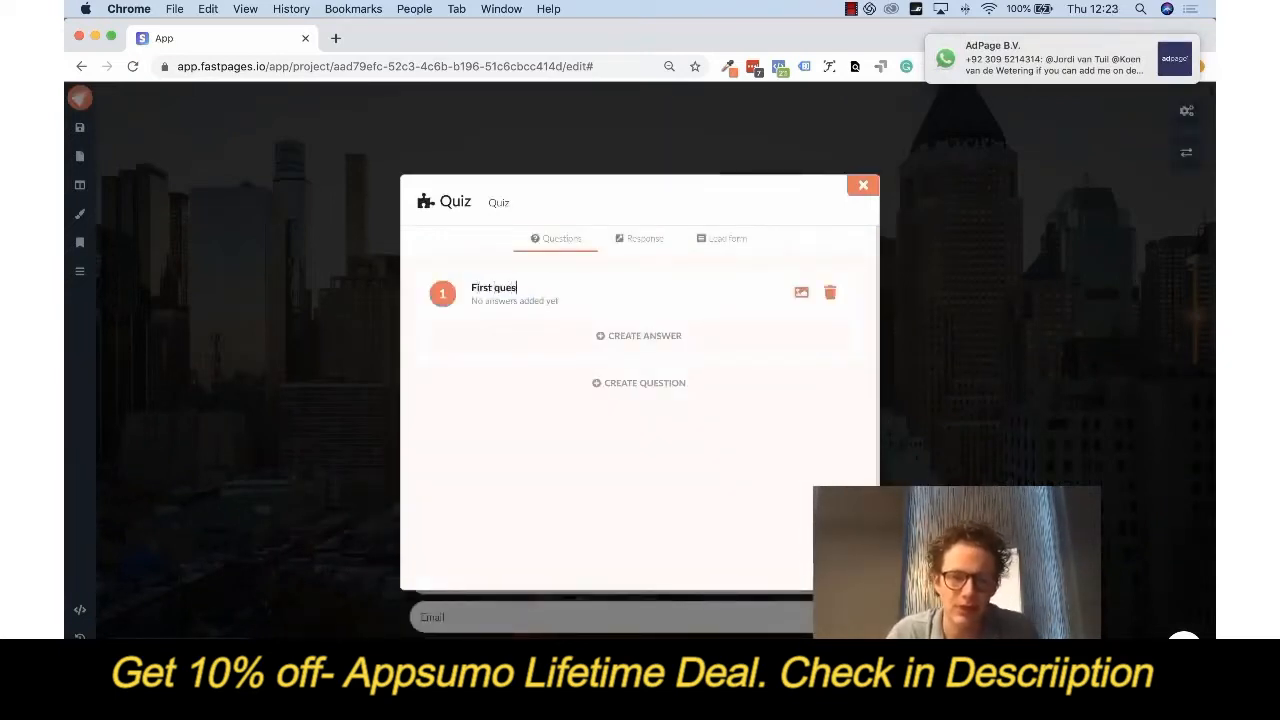
{"action": "type", "text": "tion?"}
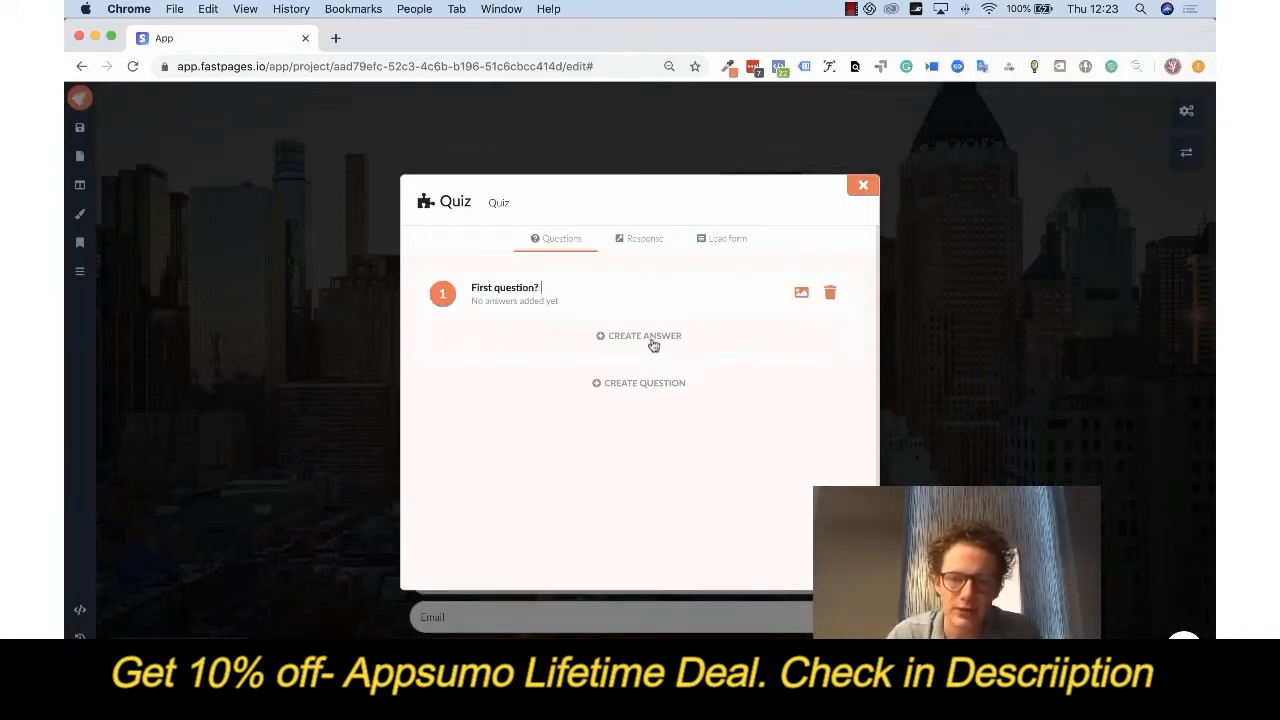
Add three answers to the first question and give the first answer 2 points
{"action": "left_click", "coordinate": [645, 337]}
{"action": "double_click", "coordinate": [555, 346]}
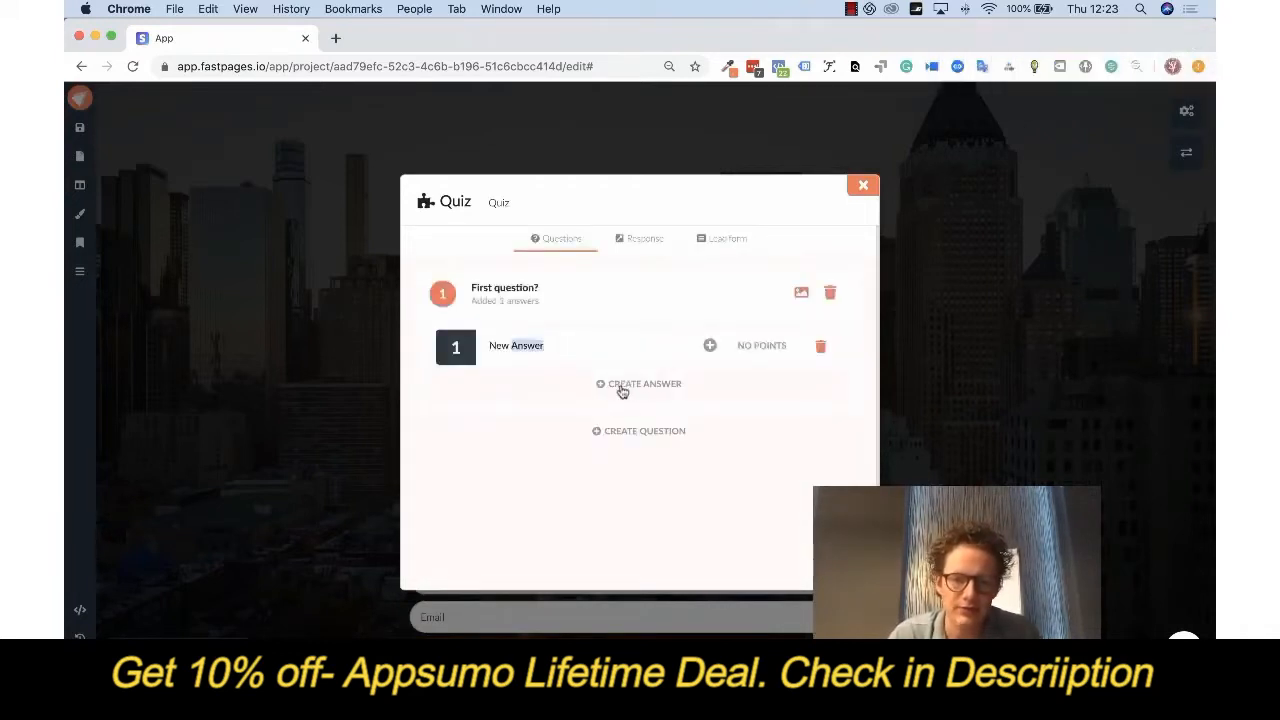
{"action": "left_click", "coordinate": [622, 392]}
{"action": "left_click", "coordinate": [659, 427]}
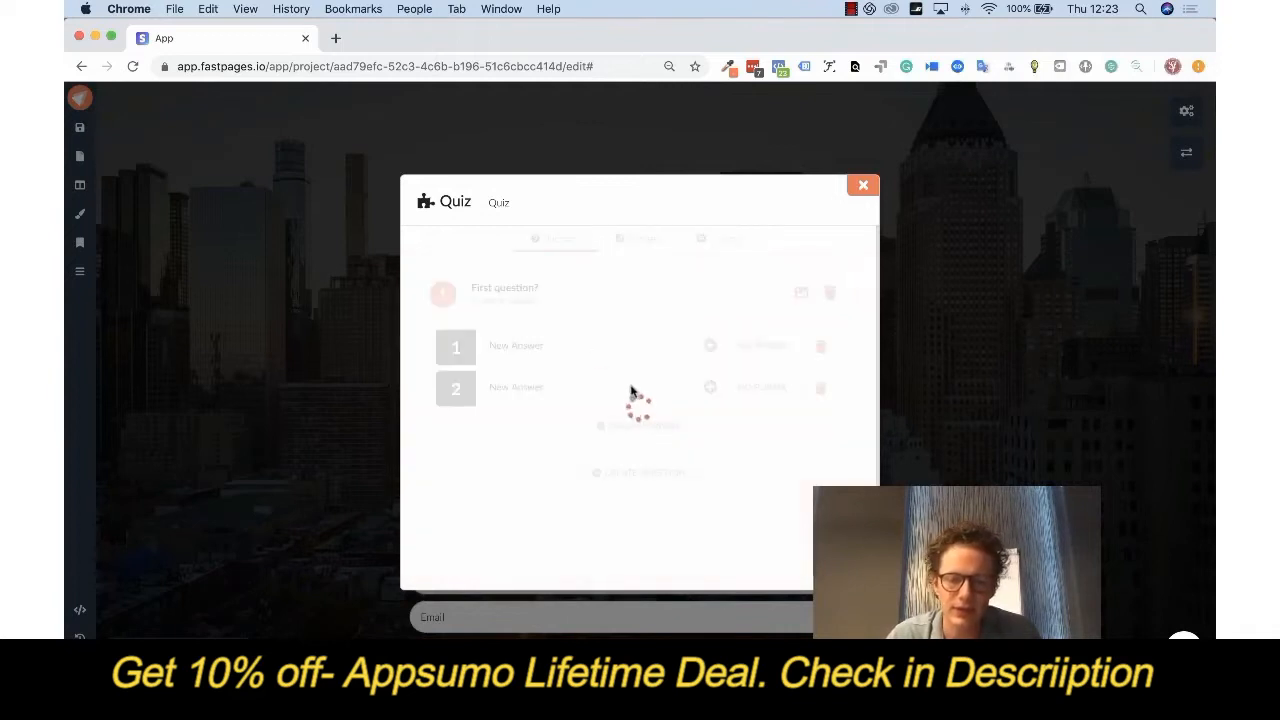
{"action": "left_click", "coordinate": [710, 347]}
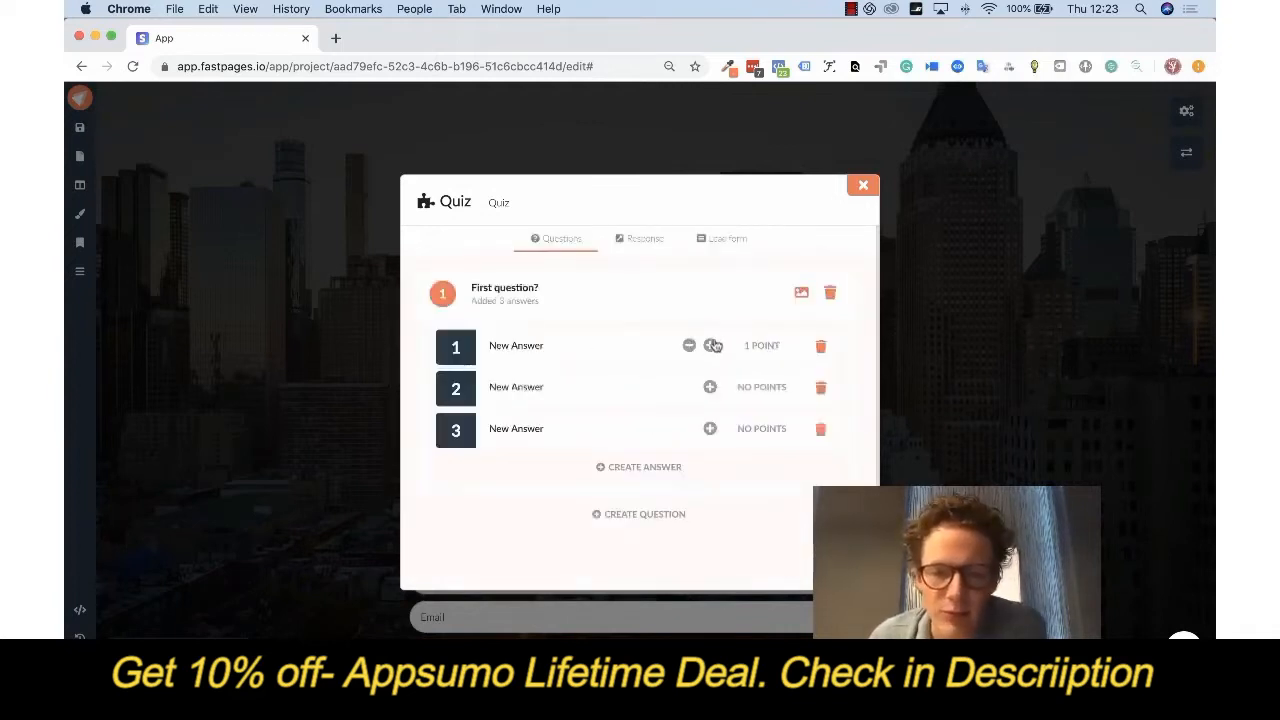
{"action": "left_click", "coordinate": [709, 346]}
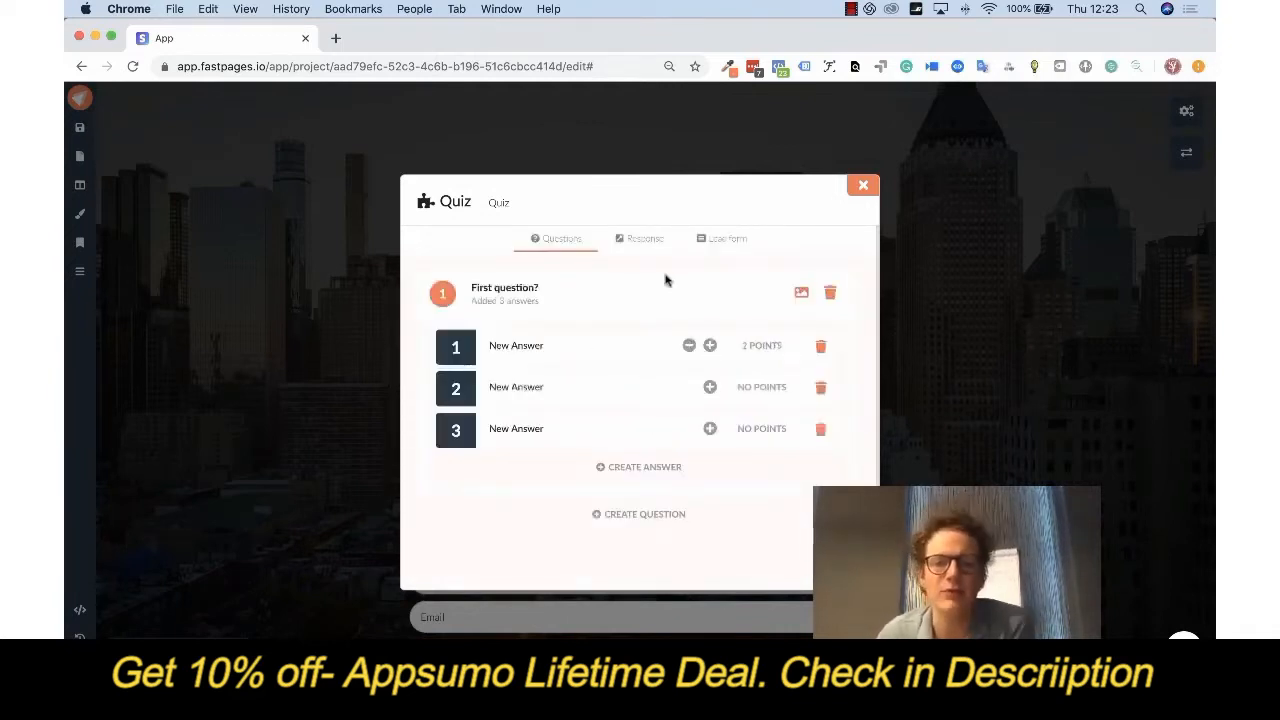
Create a quiz response logic for scores between 0 and 1 and switch its action to a redirect
{"action": "left_click", "coordinate": [645, 240]}
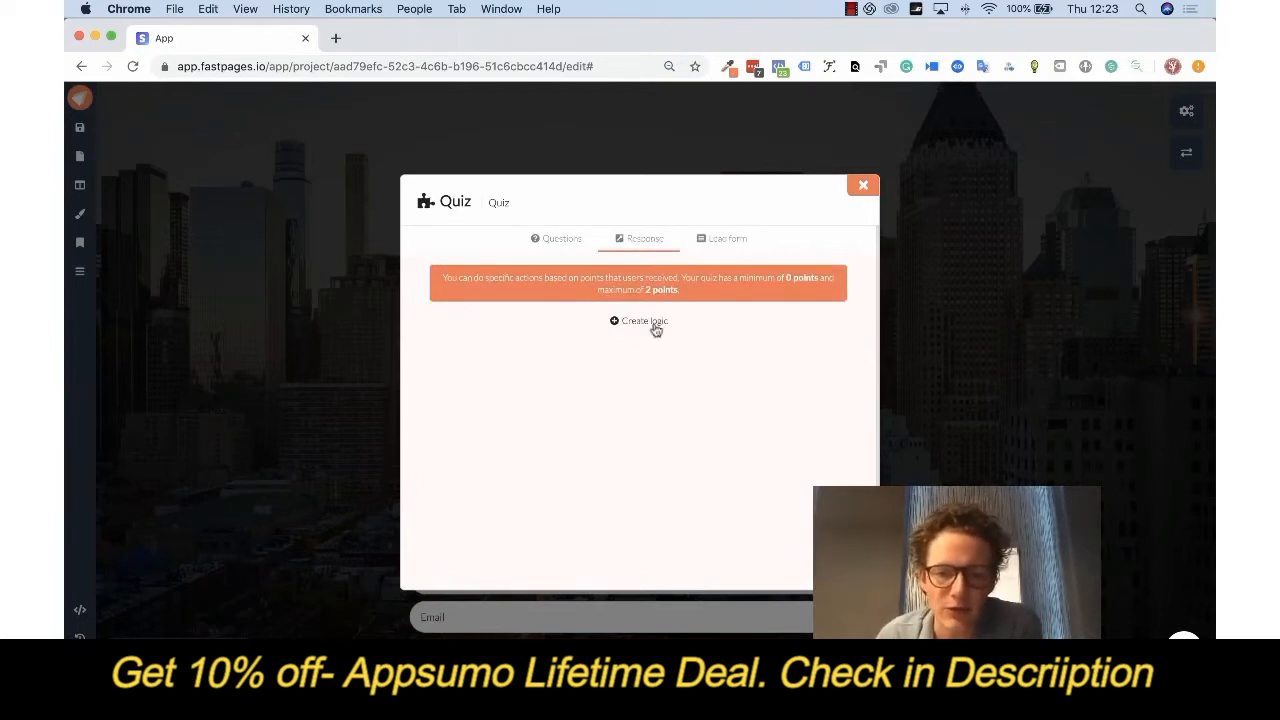
{"action": "left_click", "coordinate": [645, 321]}
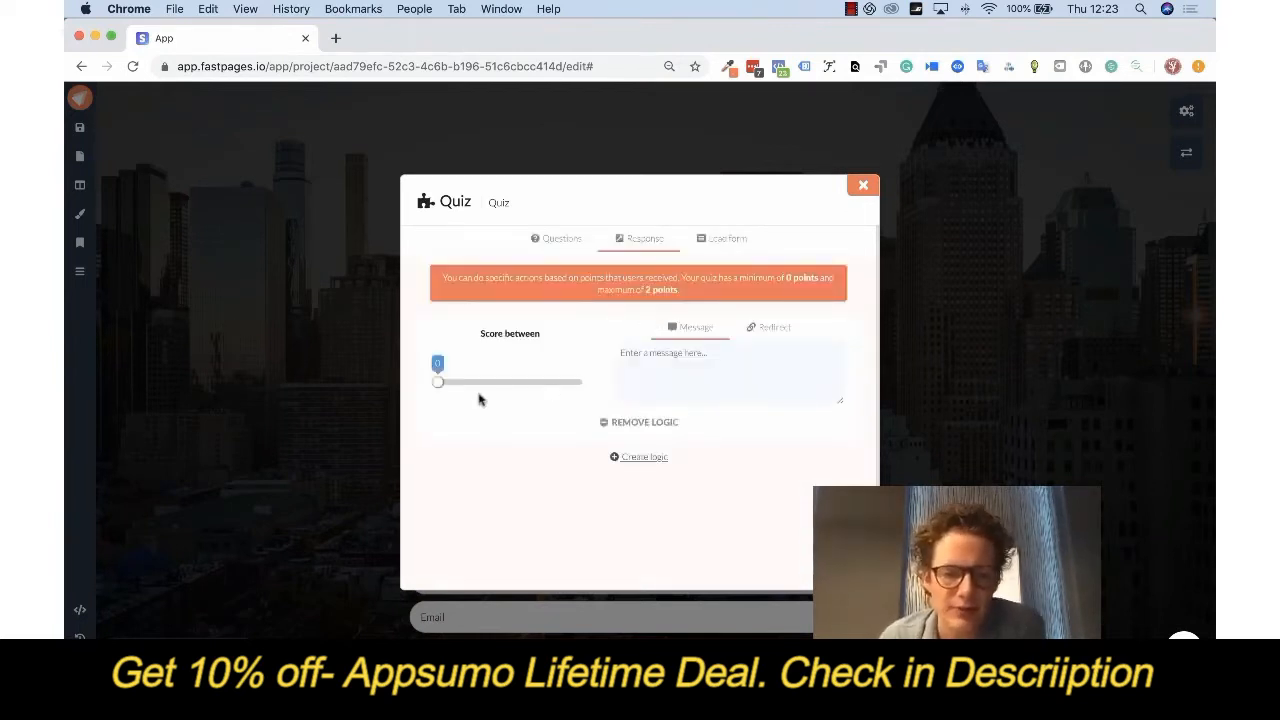
{"action": "left_click_drag", "start_coordinate": [437, 386], "coordinate": [498, 387]}
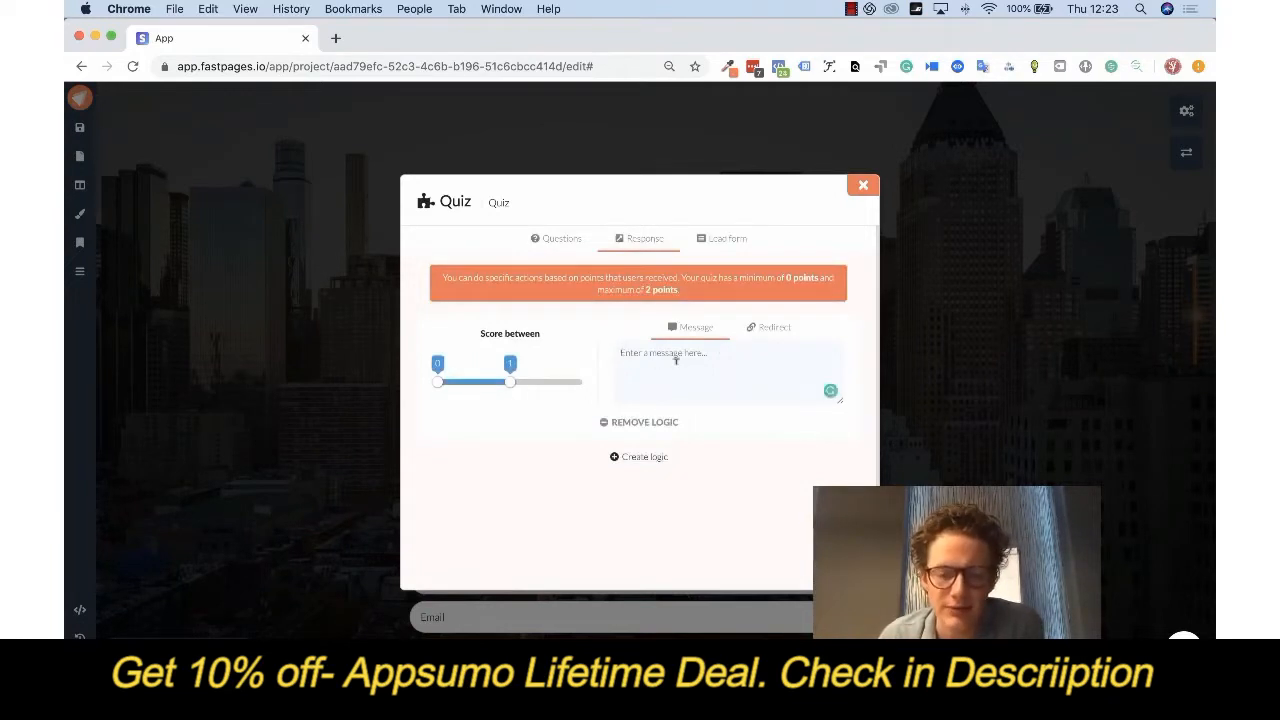
{"action": "left_click", "coordinate": [768, 328]}
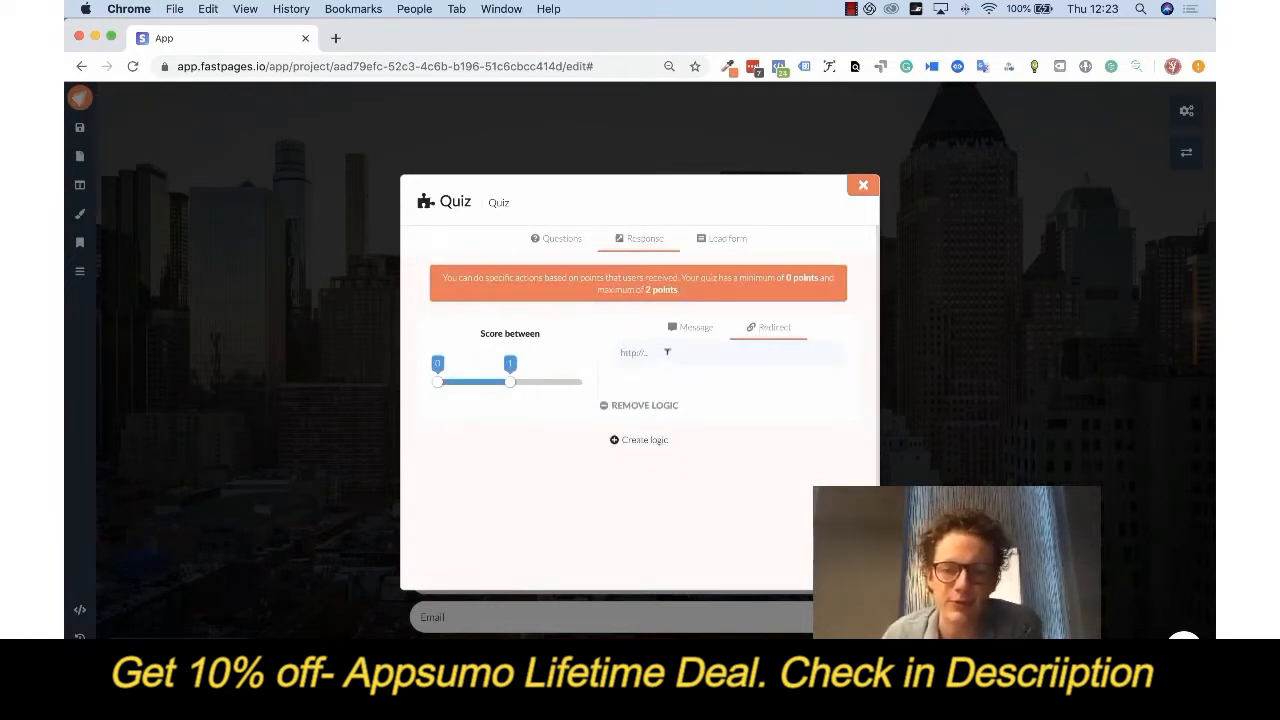
Examine the quiz's lead form and its available integrations, then close them without connecting one
{"action": "left_click", "coordinate": [704, 240]}
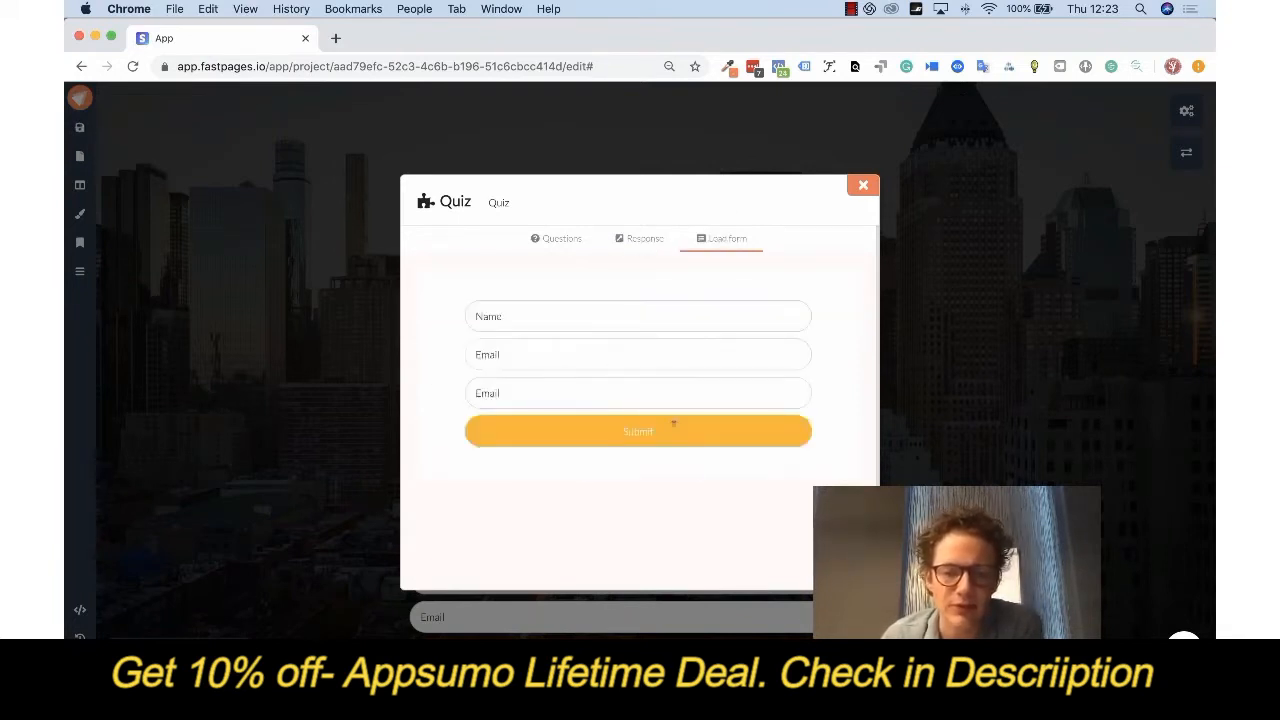
{"action": "left_click", "coordinate": [666, 464]}
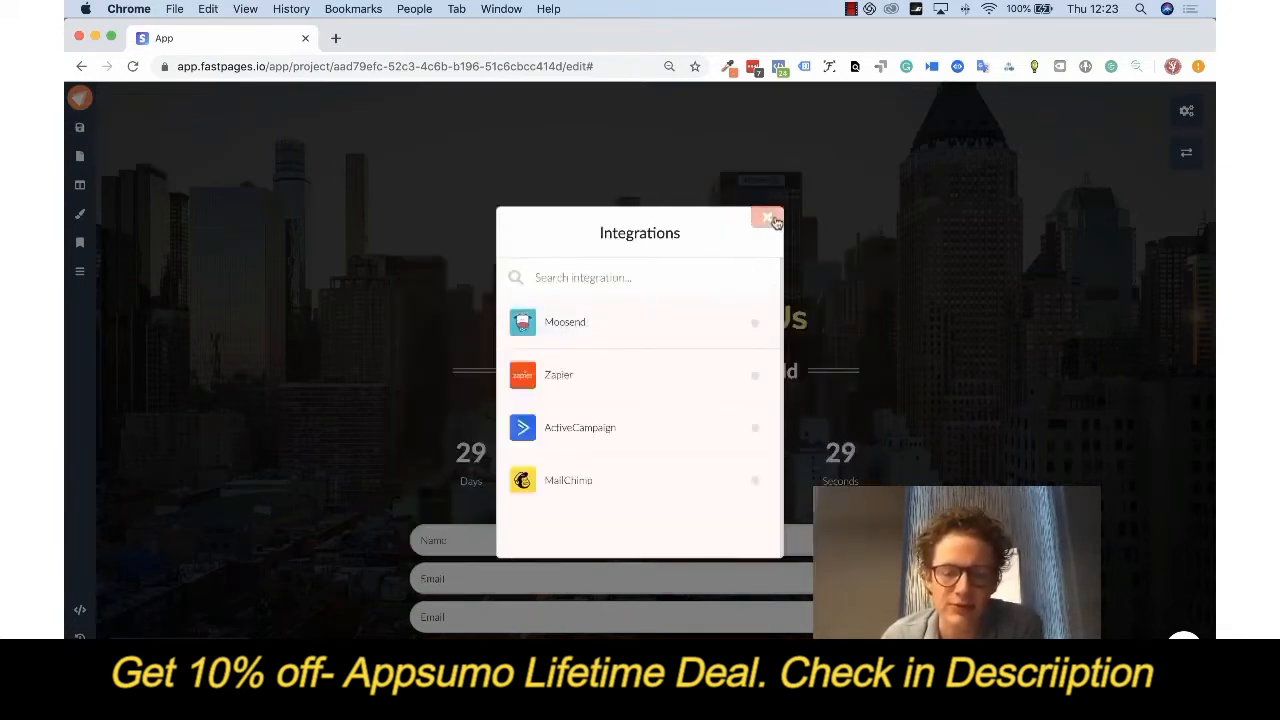
{"action": "left_click", "coordinate": [768, 218]}
Add a payment element between the countdown and the form
{"action": "scroll", "coordinate": [773, 409], "scroll_direction": "down", "scroll_amount": 1}
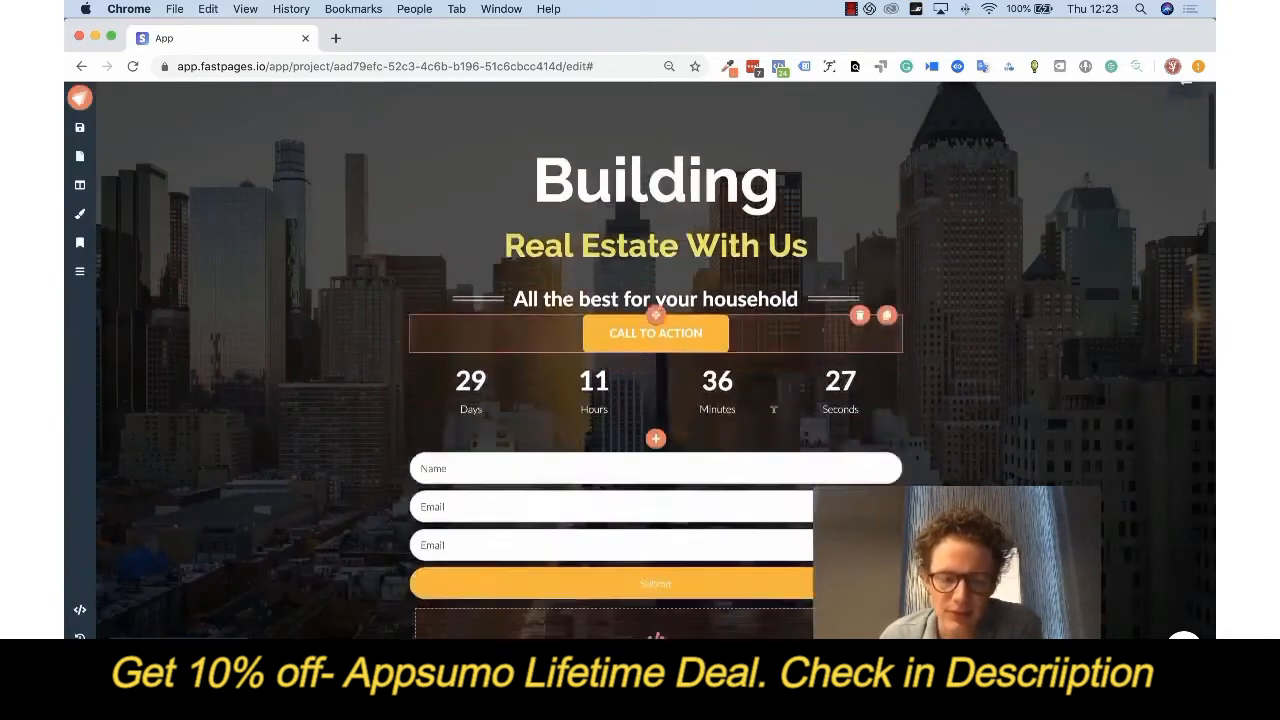
{"action": "scroll", "coordinate": [773, 409], "scroll_direction": "down", "scroll_amount": 1}
{"action": "left_click", "coordinate": [655, 353]}
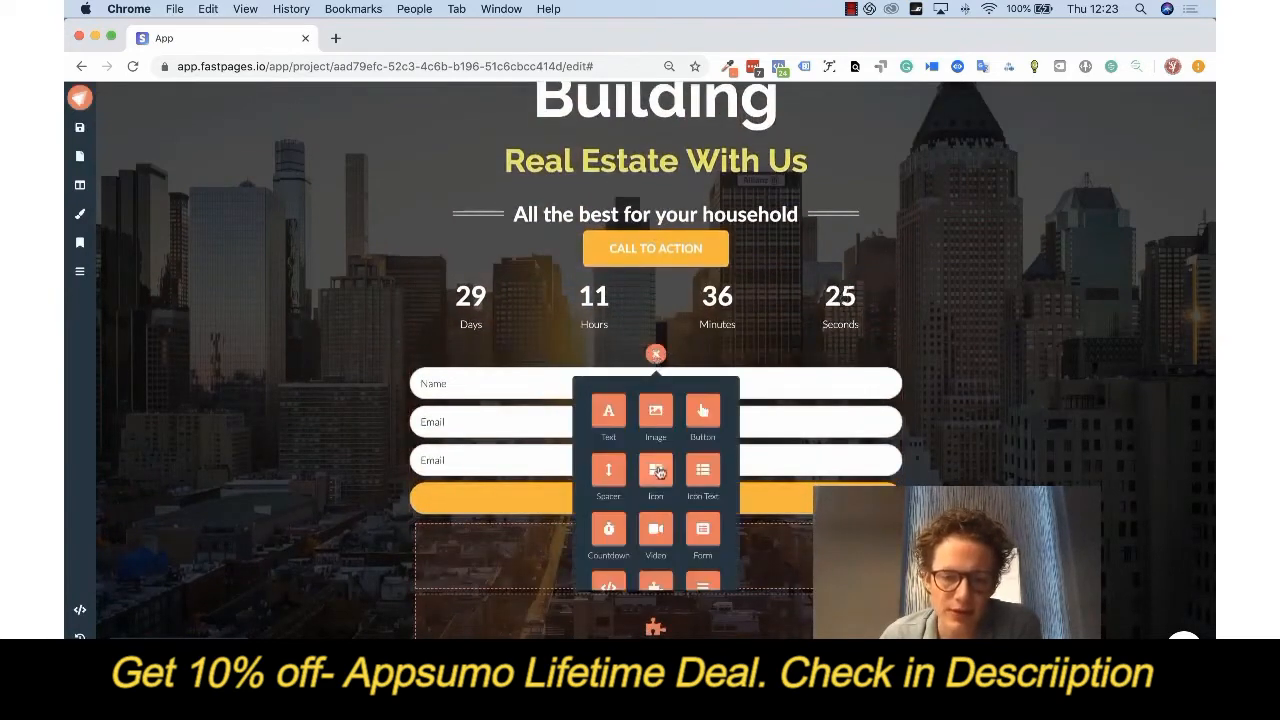
{"action": "scroll", "coordinate": [684, 527], "scroll_direction": "down", "scroll_amount": 2}
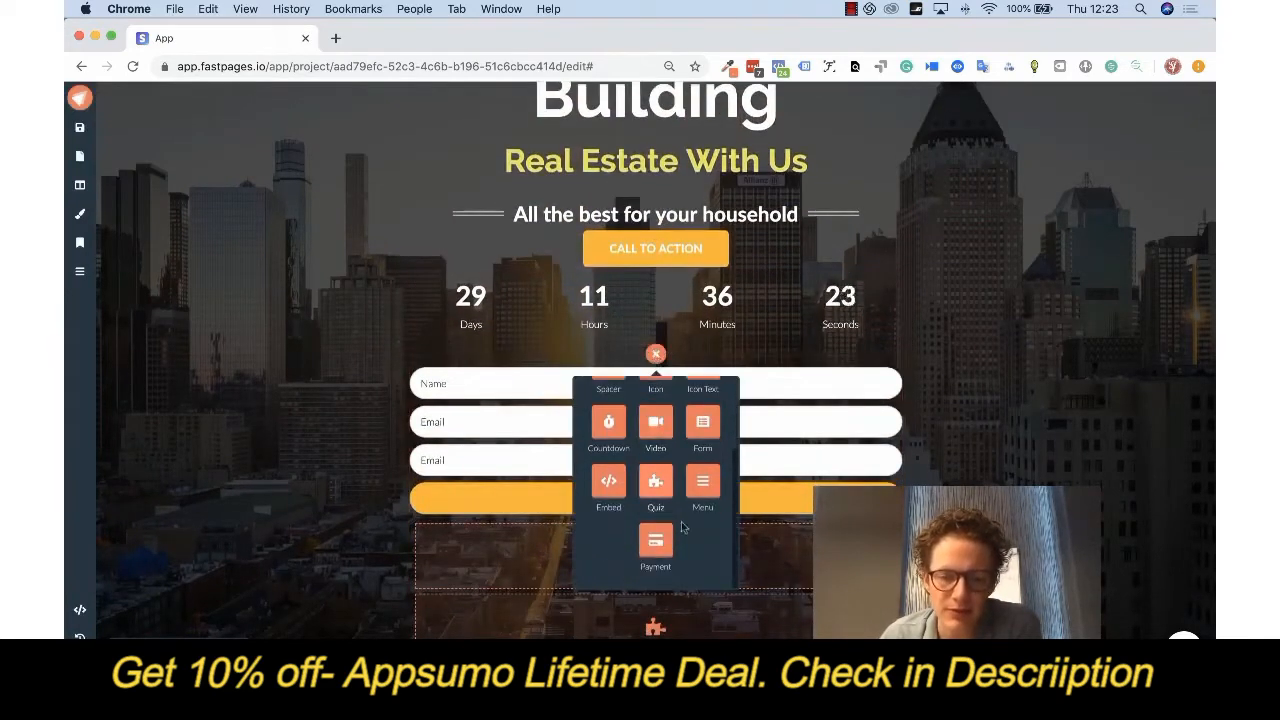
{"action": "left_click", "coordinate": [656, 541]}
Connect the Buy now button's payment to the Fastpages.io Stripe account and choose the FASTPAGES OFERTA LIMITADA DE POR VIDA product
{"action": "scroll", "coordinate": [681, 513], "scroll_direction": "down", "scroll_amount": 4}
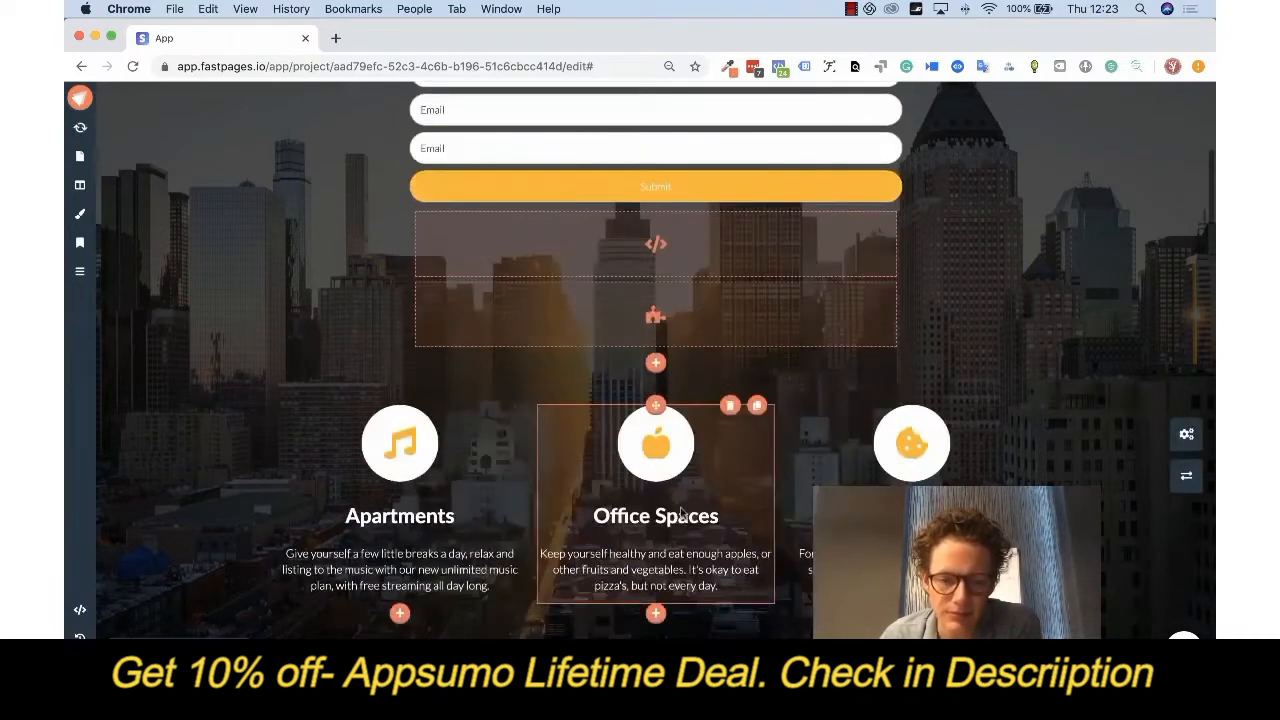
{"action": "scroll", "coordinate": [660, 300], "scroll_direction": "up", "scroll_amount": 2}
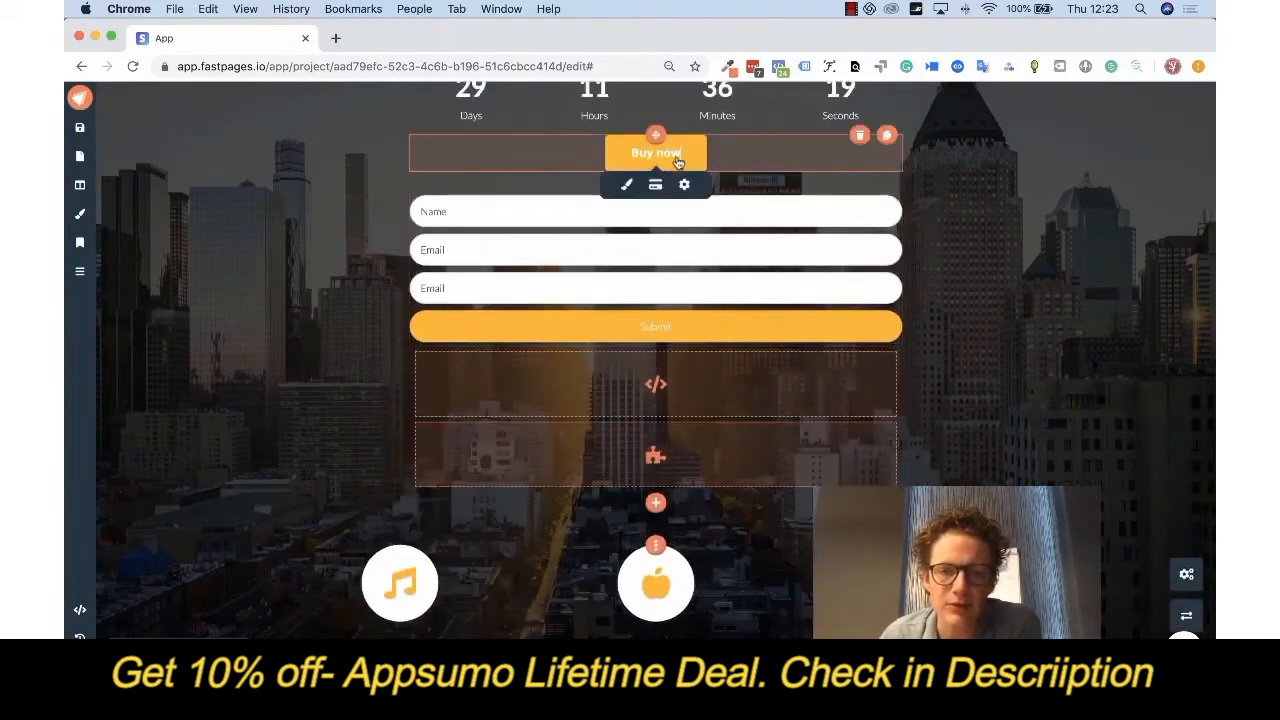
{"action": "left_click", "coordinate": [655, 185]}
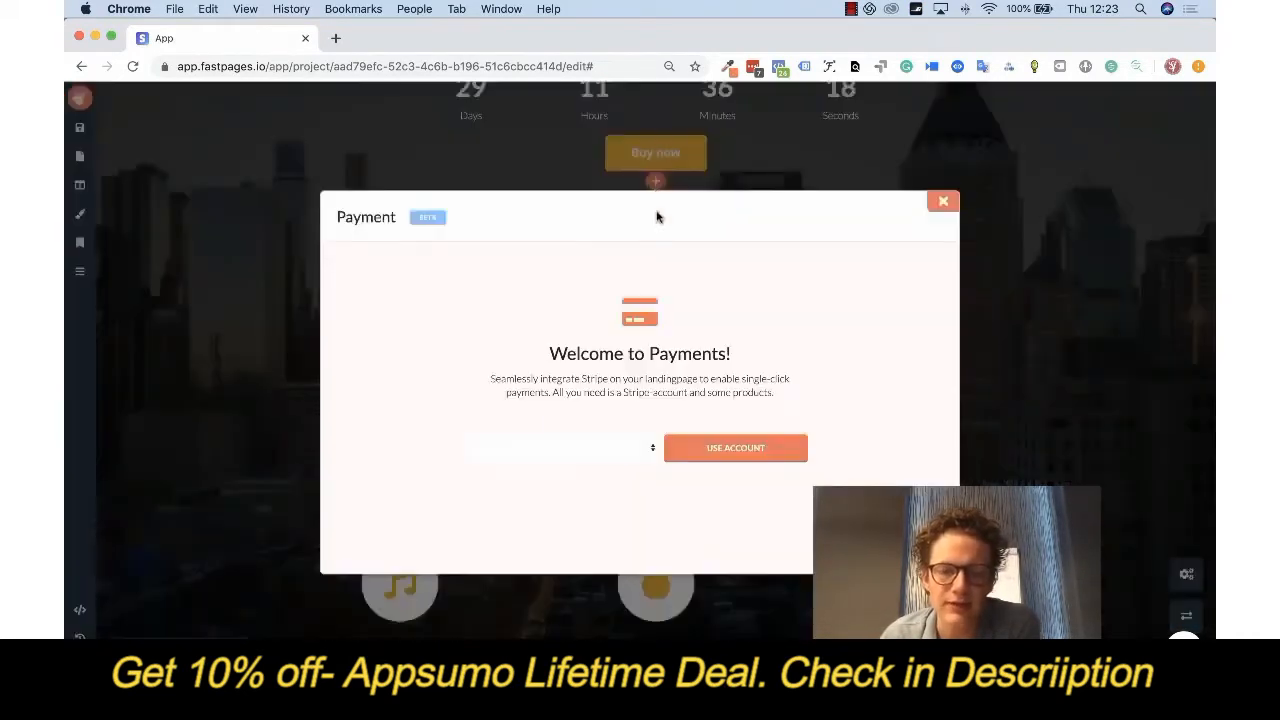
{"action": "left_click", "coordinate": [578, 442]}
{"action": "left_click", "coordinate": [577, 460]}
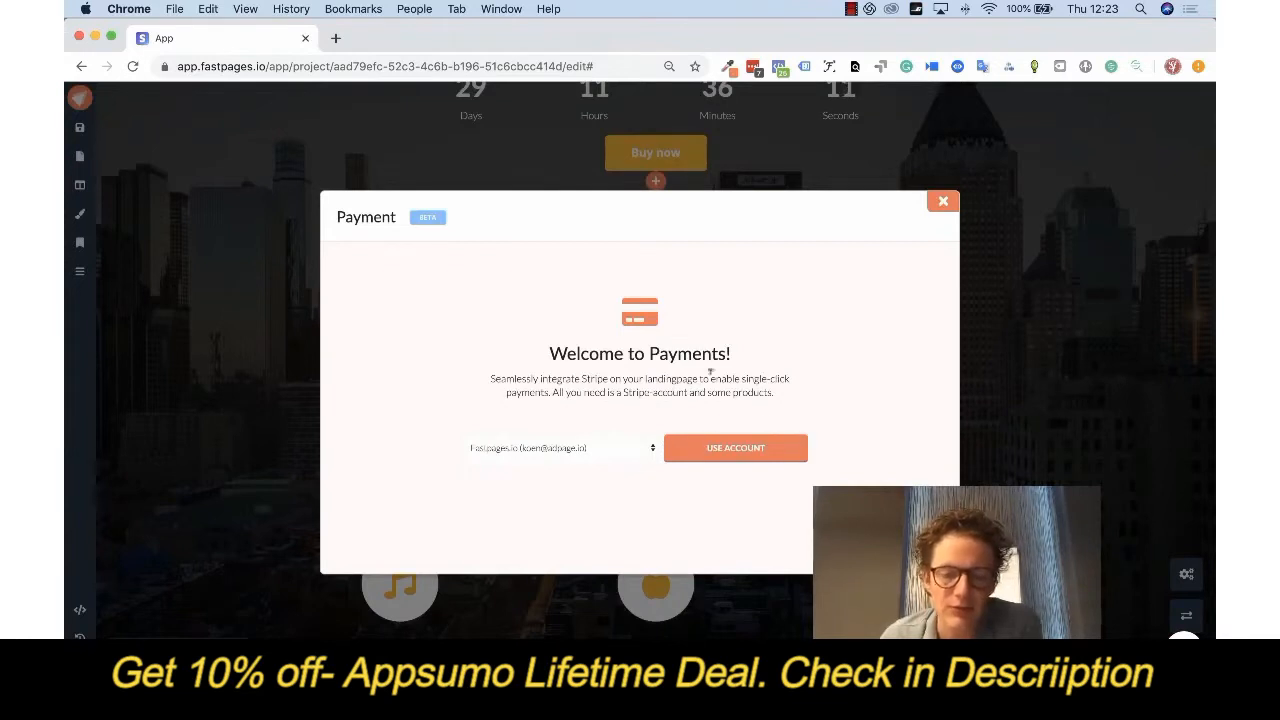
{"action": "left_click", "coordinate": [744, 458]}
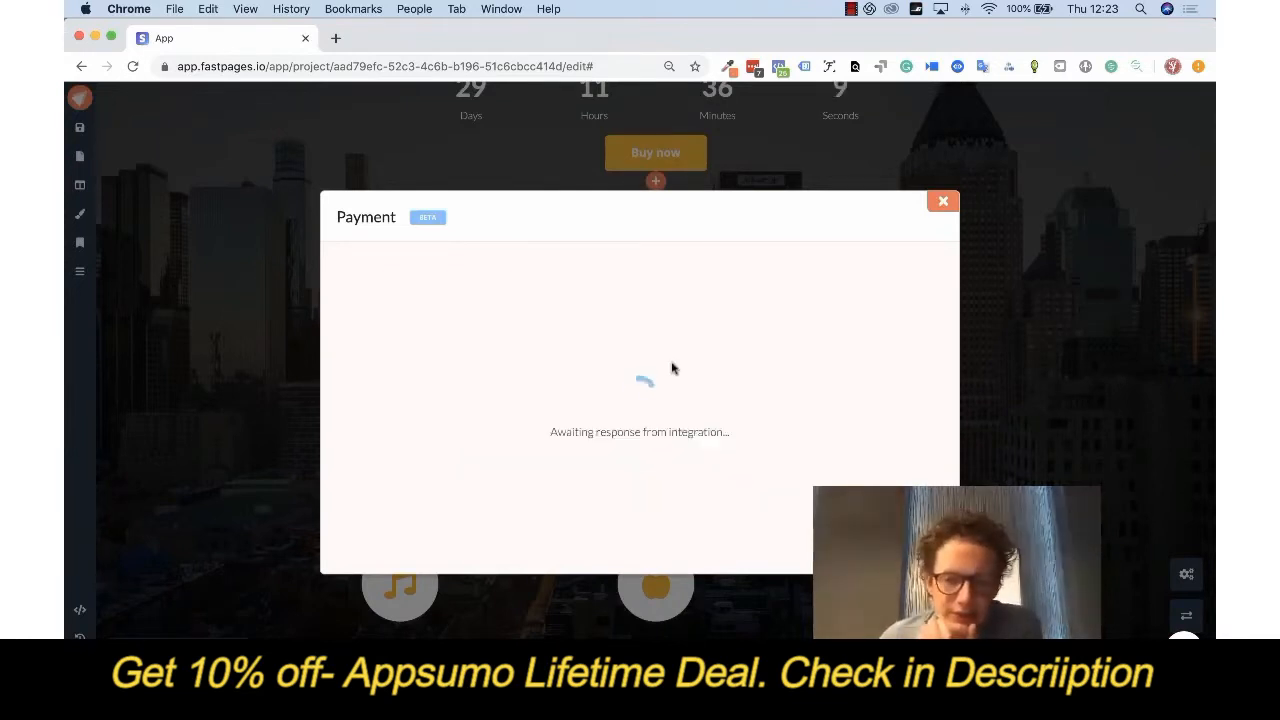
{"action": "left_click", "coordinate": [427, 298]}
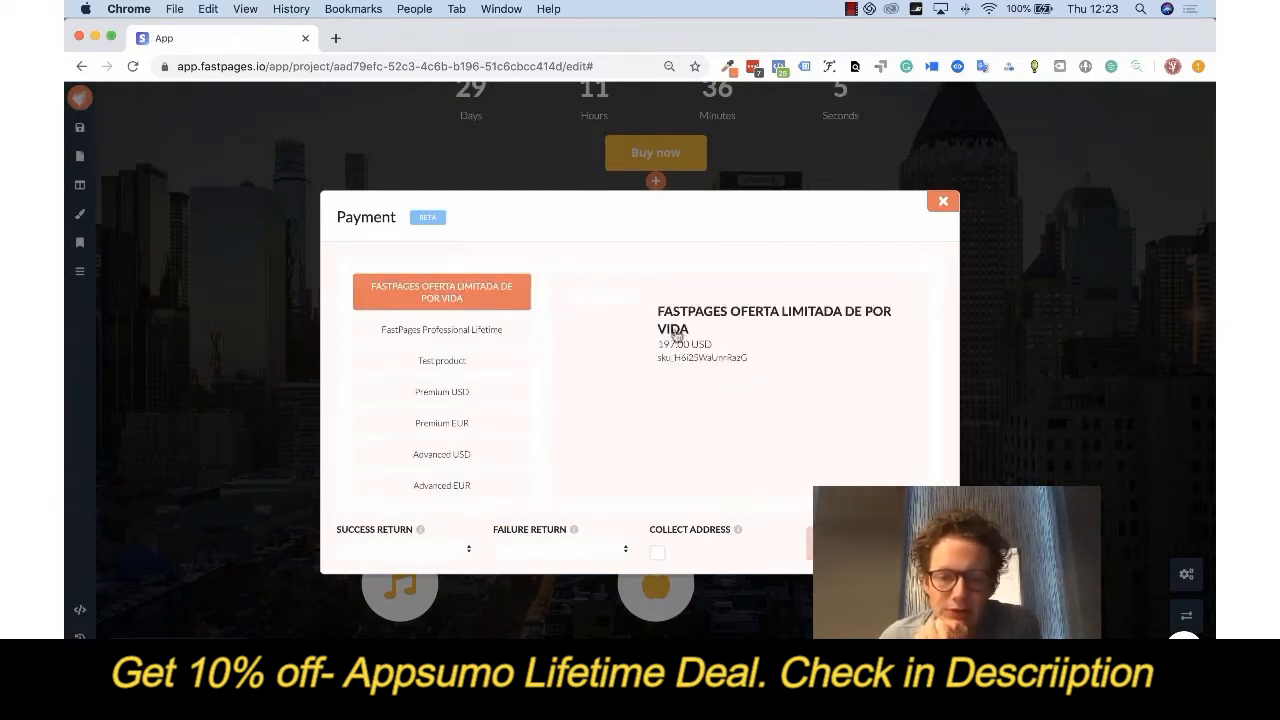
{"action": "left_click", "coordinate": [696, 330]}
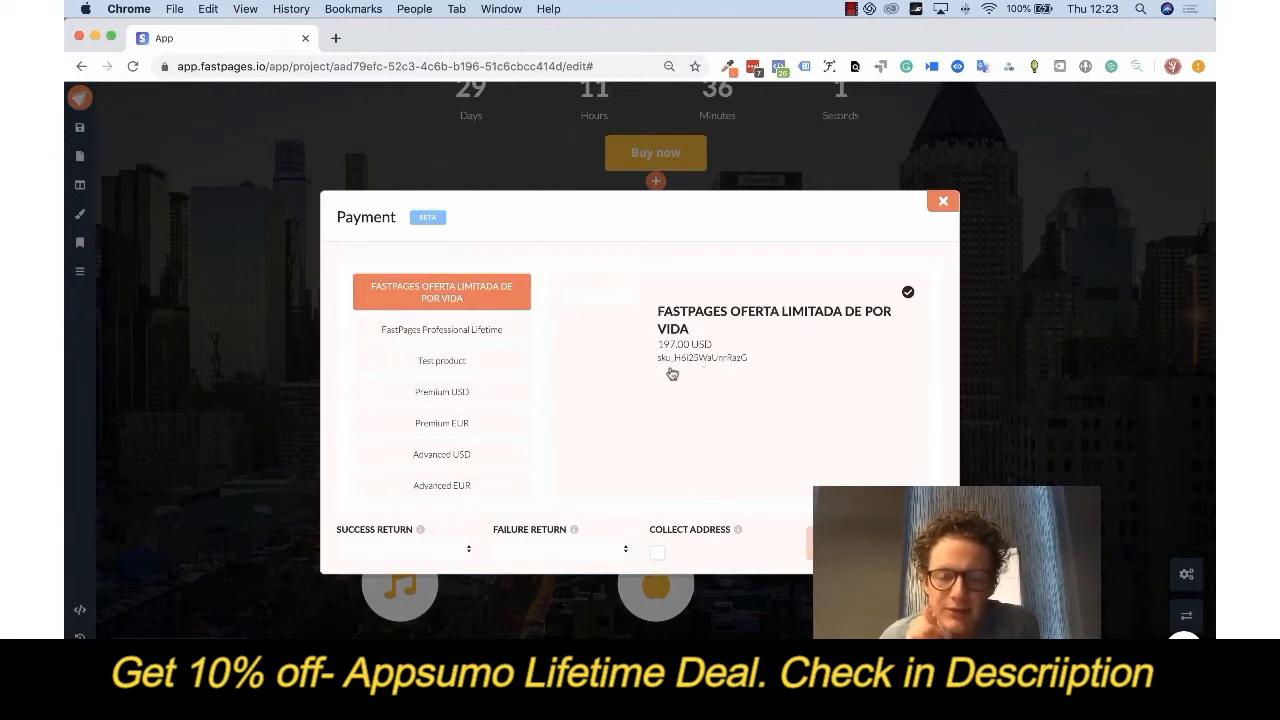
Set the payment's success and failure returns to Home (/), enable address collection, and save the settings
{"action": "left_click", "coordinate": [444, 548]}
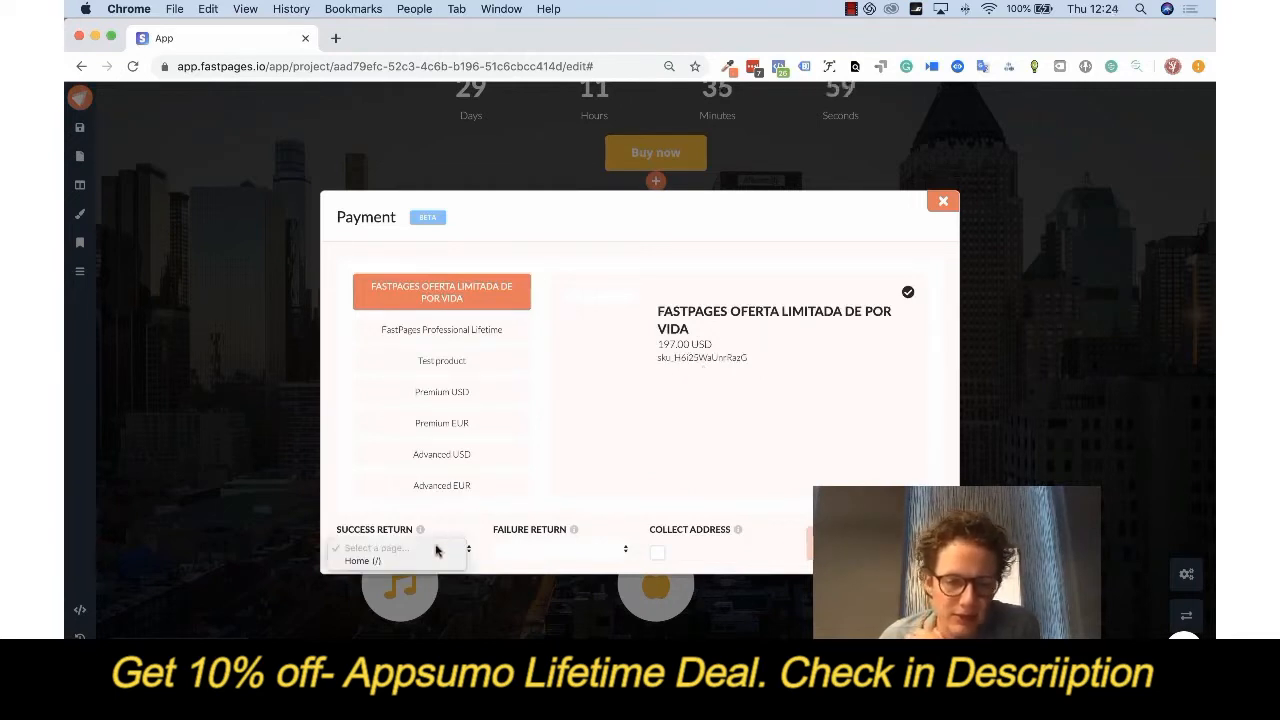
{"action": "left_click", "coordinate": [430, 566]}
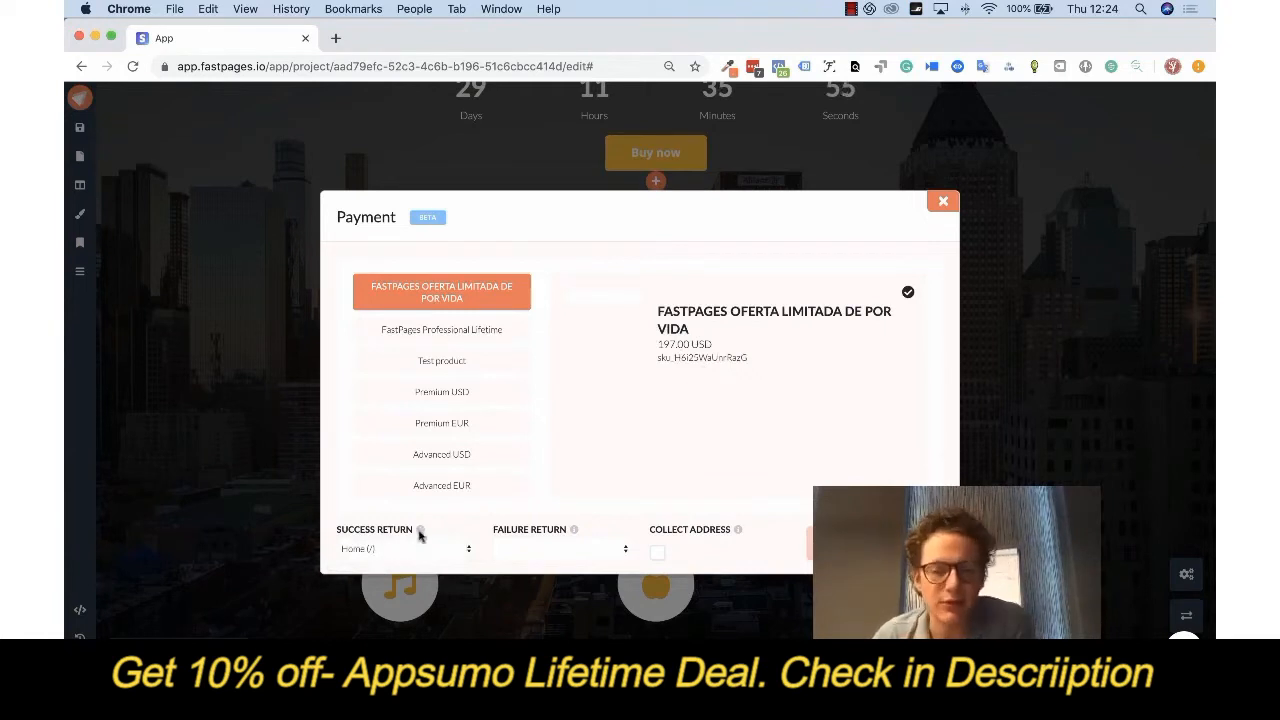
{"action": "left_click", "coordinate": [544, 550]}
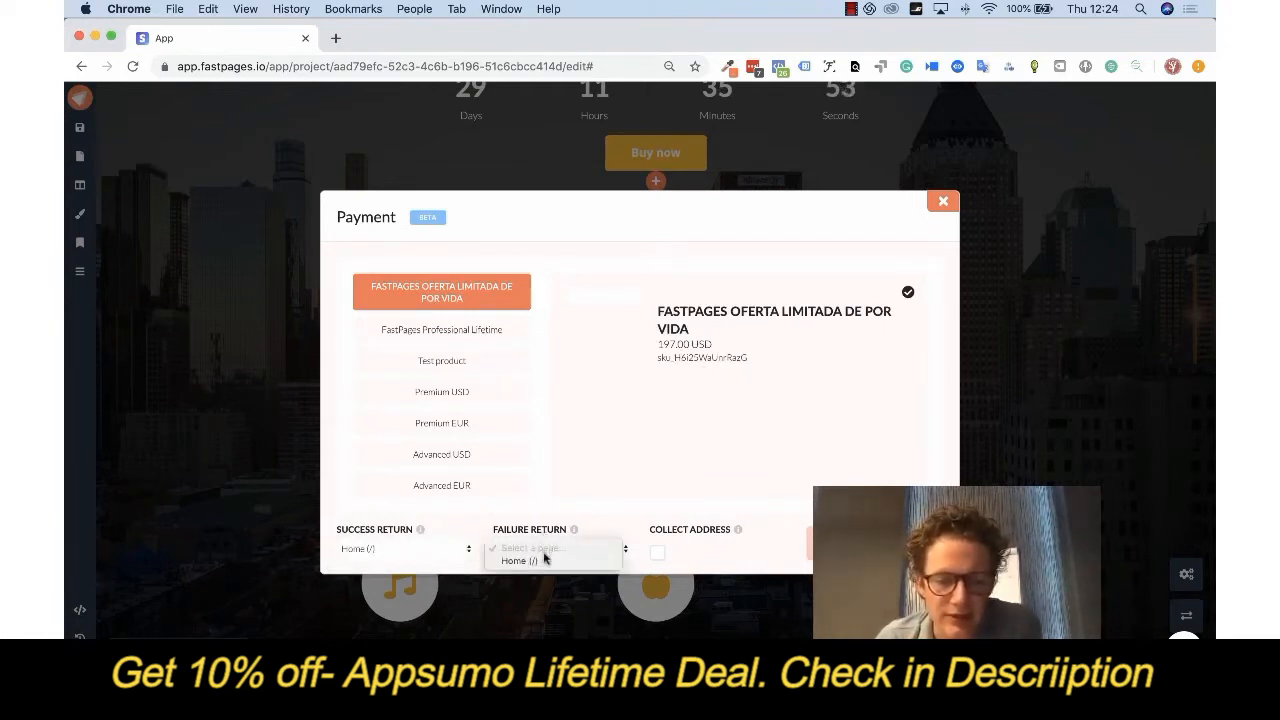
{"action": "left_click", "coordinate": [540, 561]}
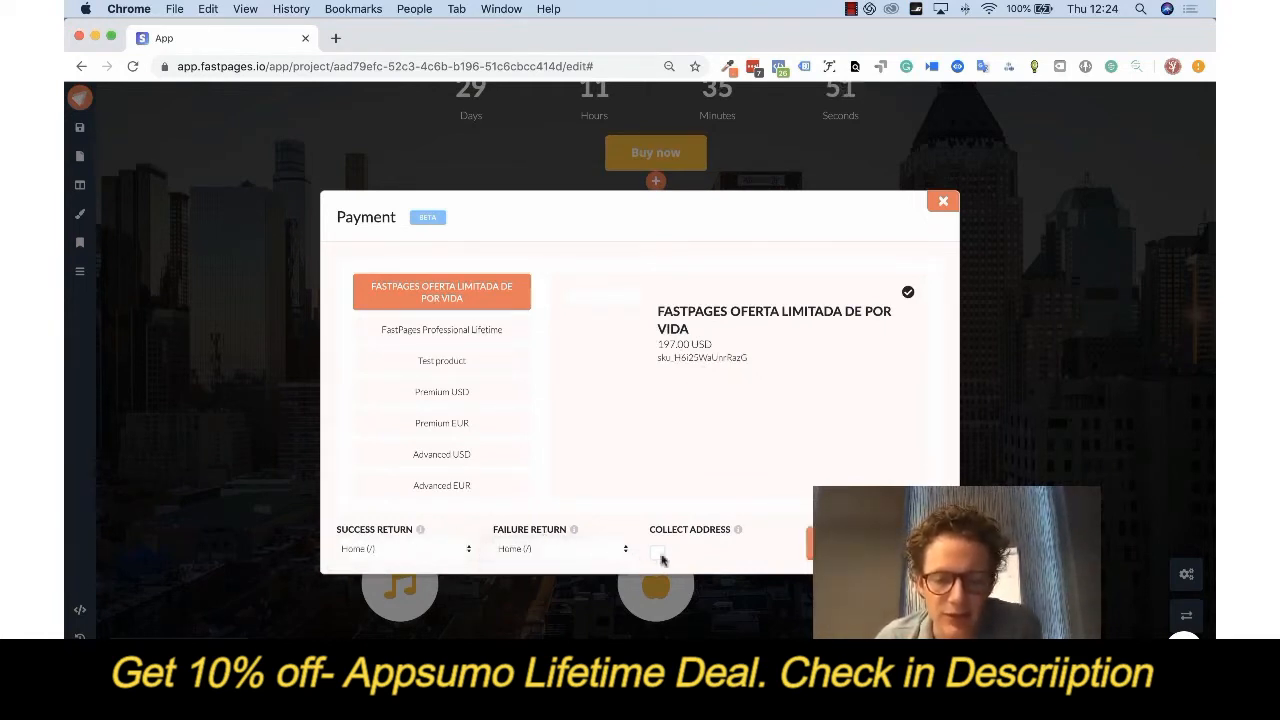
{"action": "left_click", "coordinate": [656, 554]}
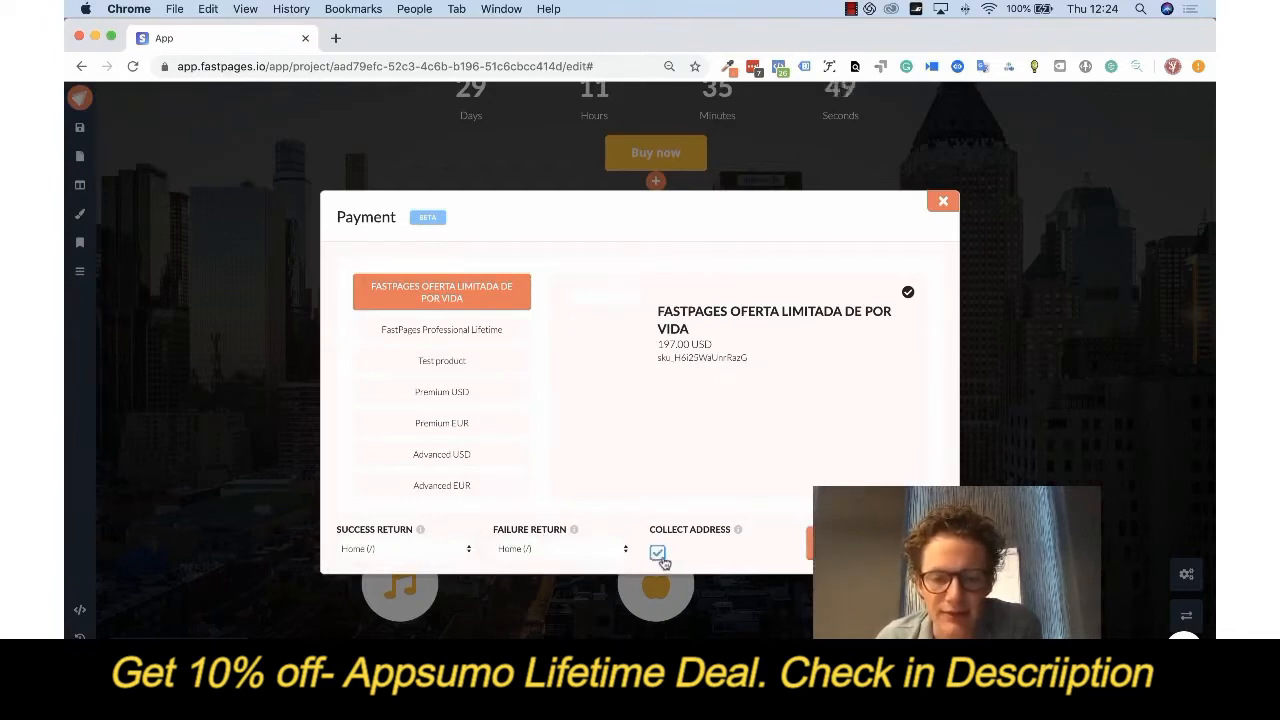
{"action": "left_click", "coordinate": [872, 543]}
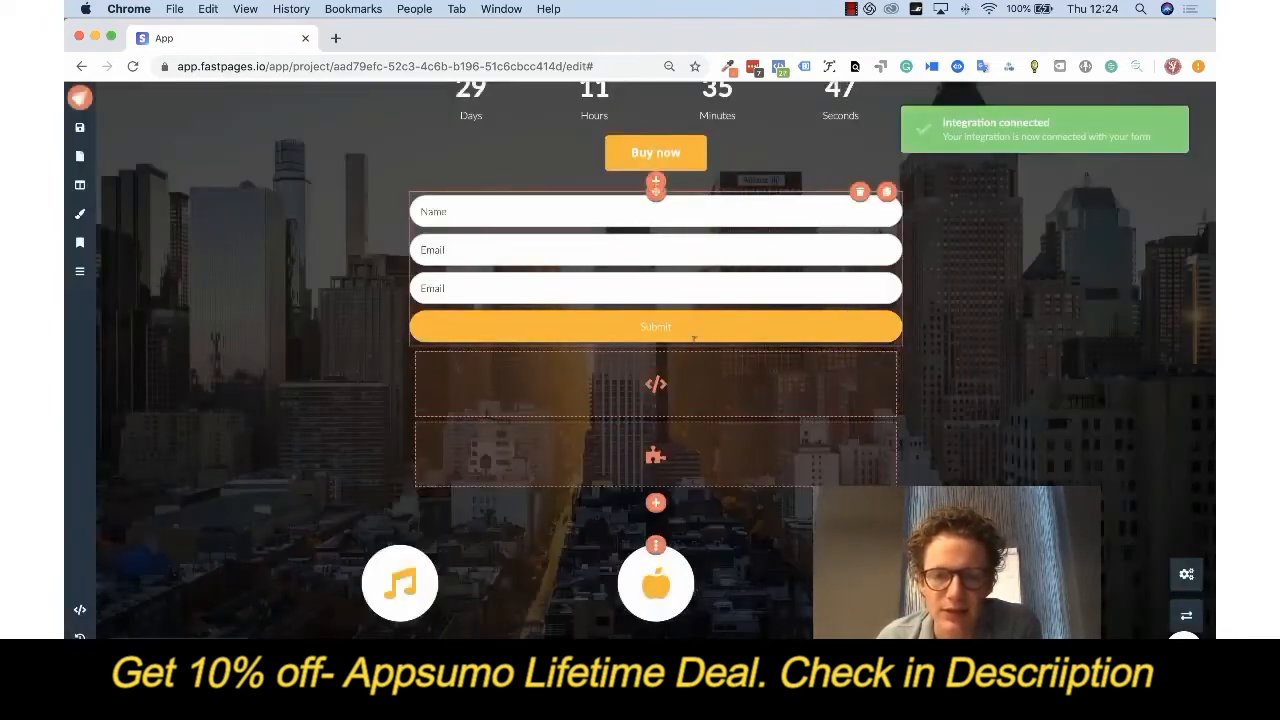
Insert the ready-made "Now live on tour in Amsterdam!!" ticket section directly above the Testimonials section
{"action": "scroll", "coordinate": [908, 262], "scroll_direction": "down", "scroll_amount": 10}
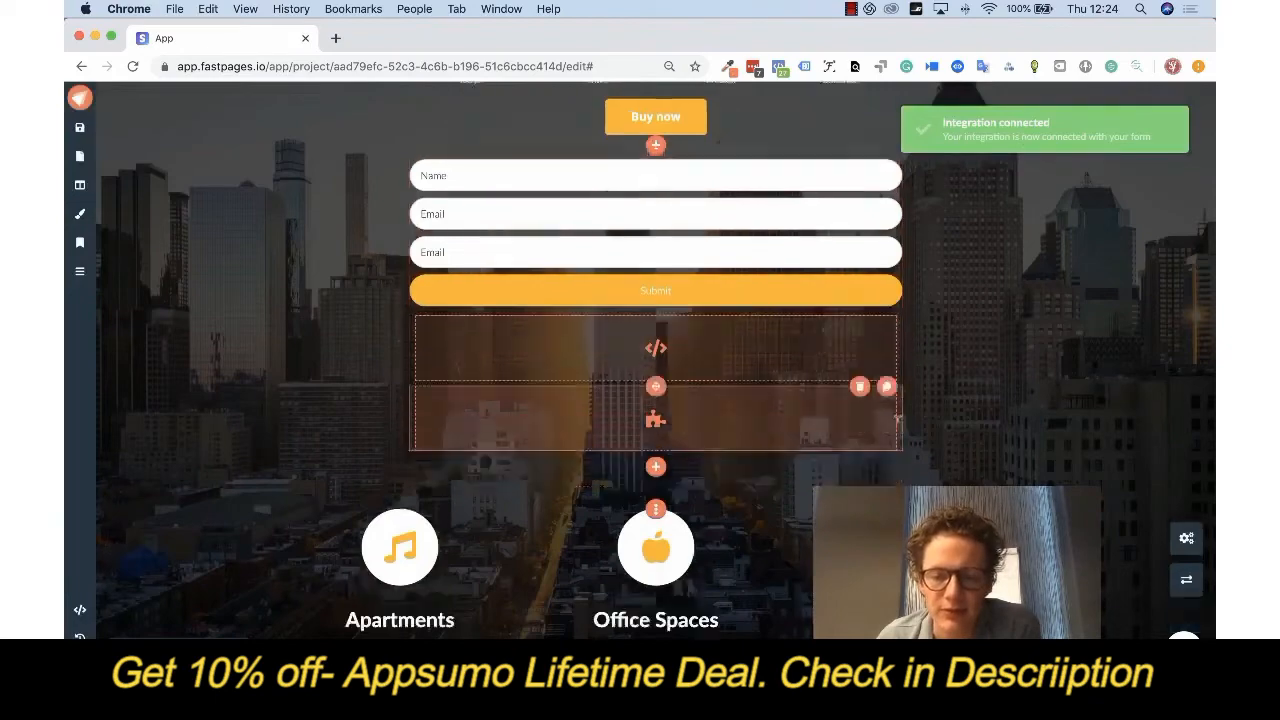
{"action": "scroll", "coordinate": [491, 381], "scroll_direction": "up", "scroll_amount": 10}
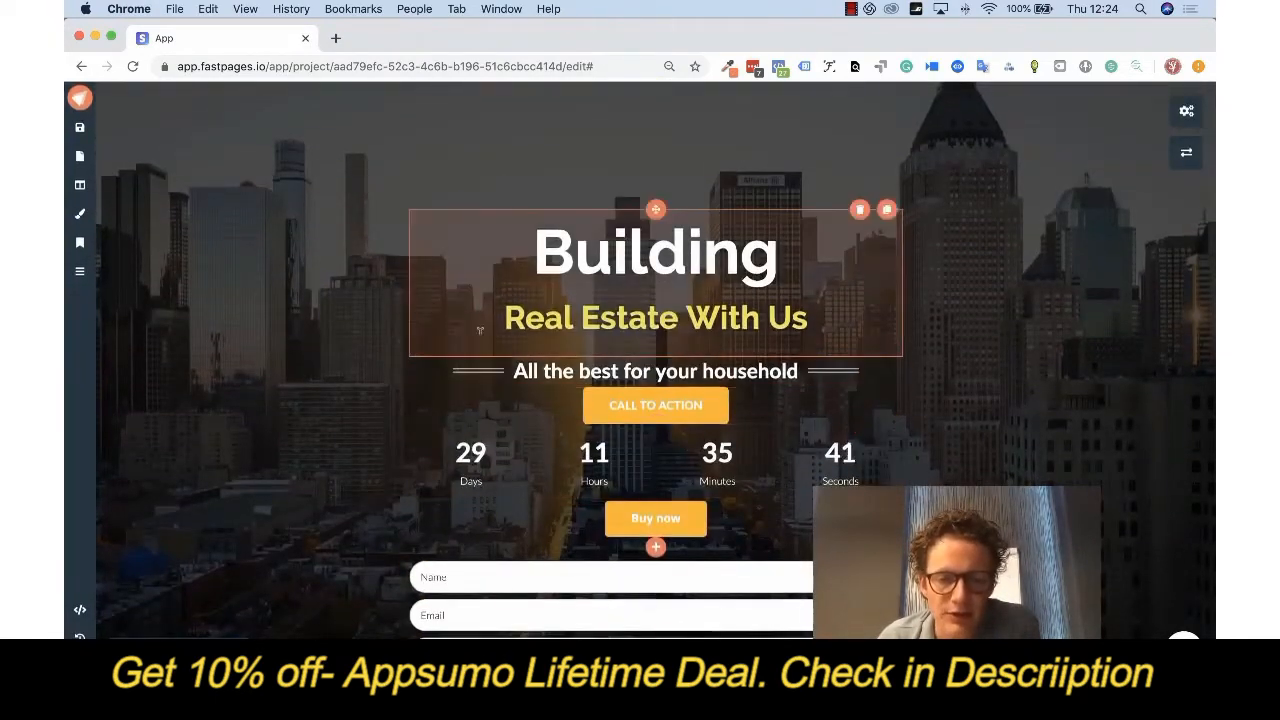
{"action": "scroll", "coordinate": [476, 334], "scroll_direction": "down", "scroll_amount": 3}
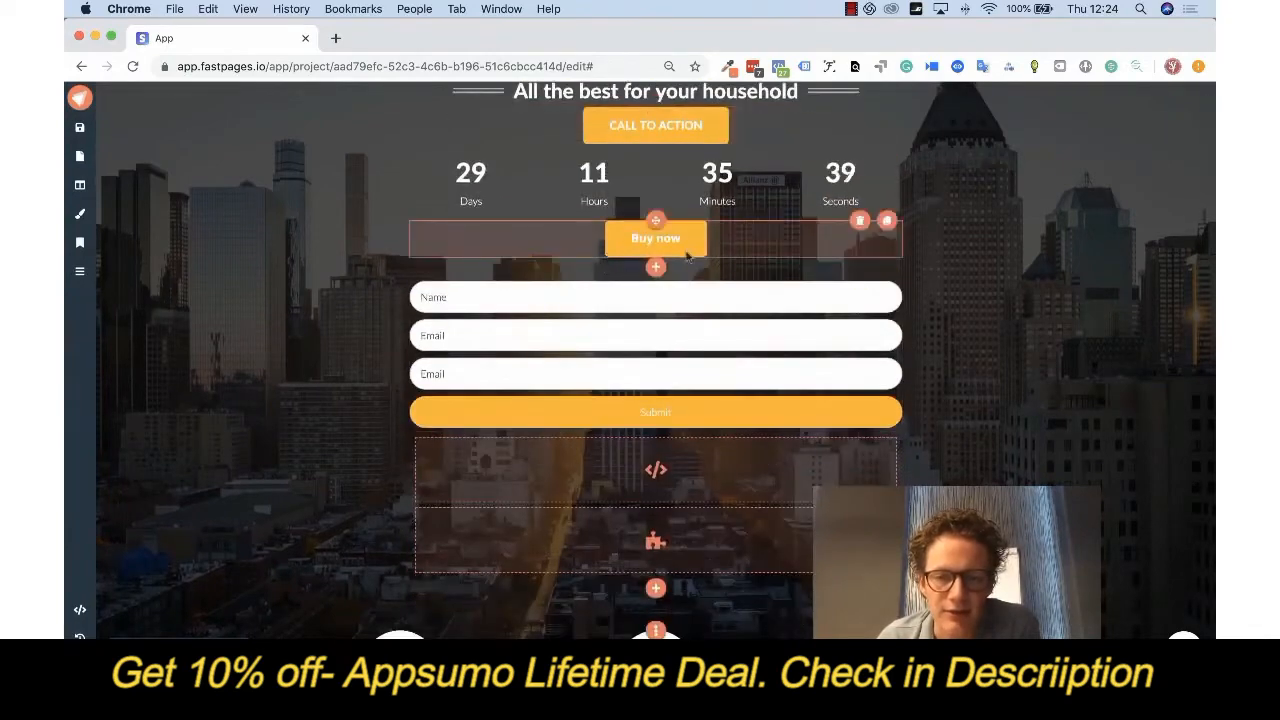
{"action": "scroll", "coordinate": [861, 321], "scroll_direction": "down", "scroll_amount": 1}
{"action": "scroll", "coordinate": [809, 273], "scroll_direction": "down", "scroll_amount": 4}
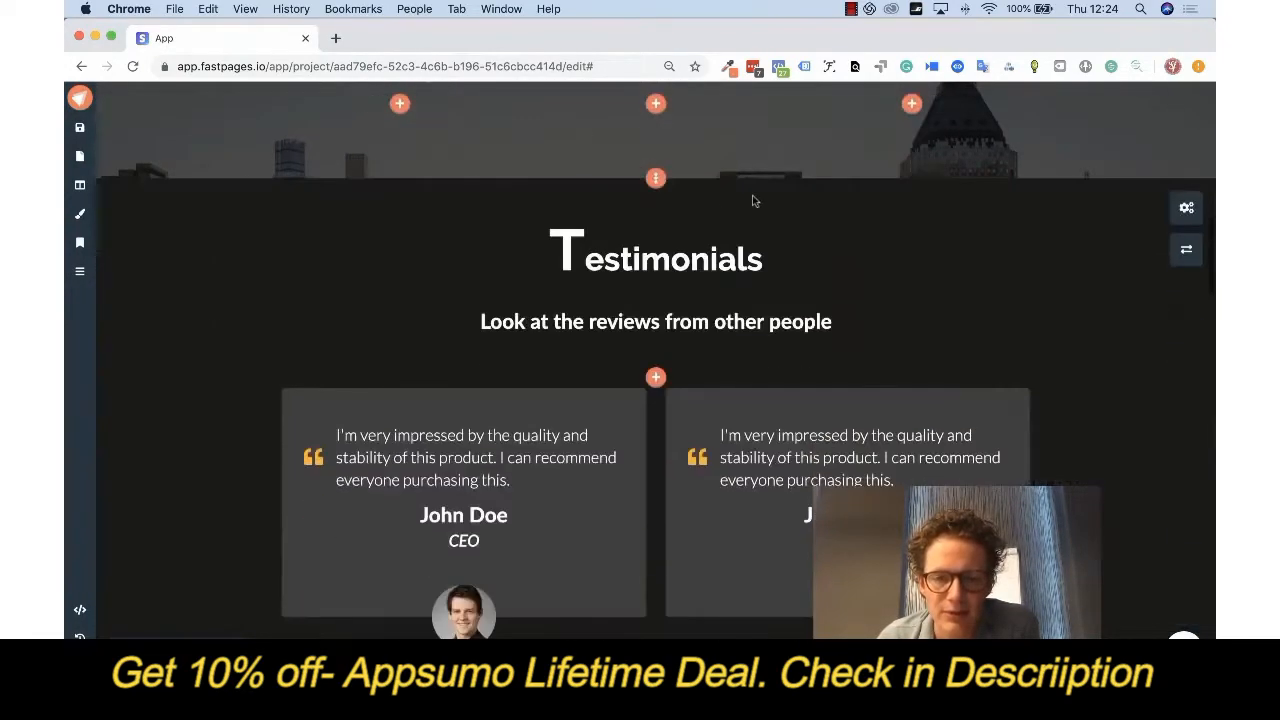
{"action": "left_click", "coordinate": [656, 178]}
{"action": "scroll", "coordinate": [766, 231], "scroll_direction": "up", "scroll_amount": 2}
{"action": "scroll", "coordinate": [766, 231], "scroll_direction": "down", "scroll_amount": 3}
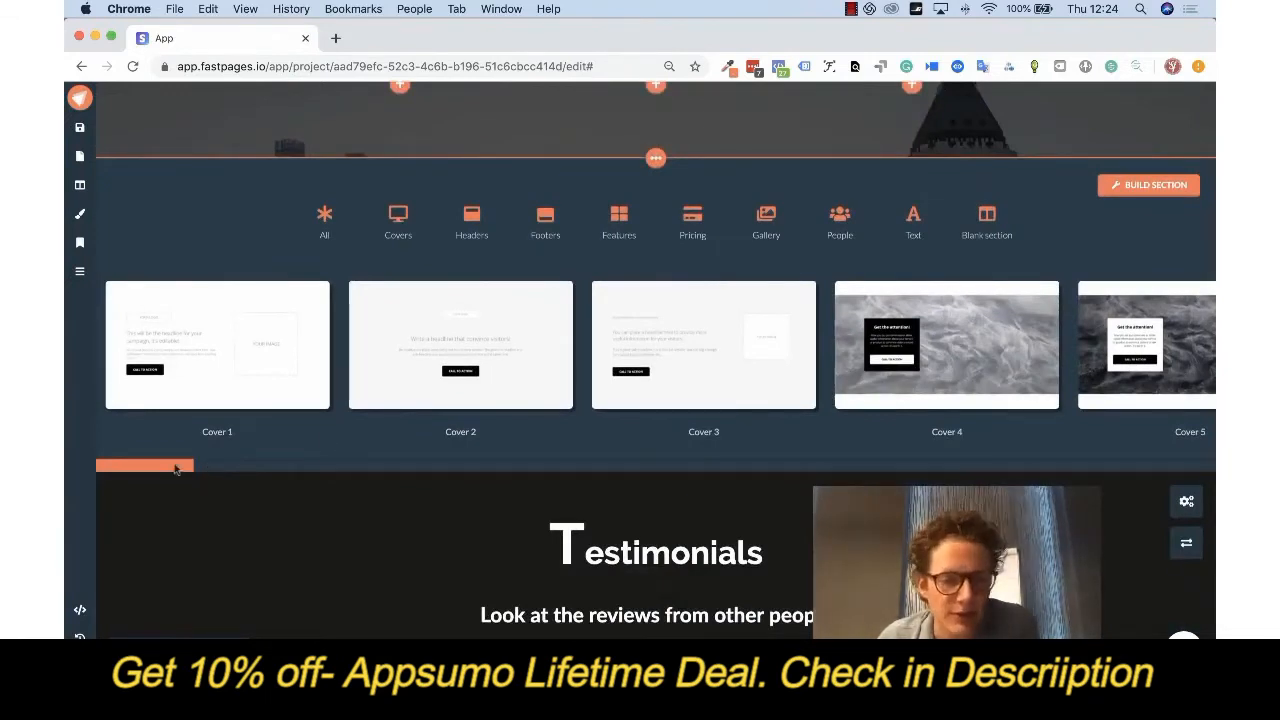
{"action": "left_click_drag", "start_coordinate": [186, 468], "coordinate": [387, 466]}
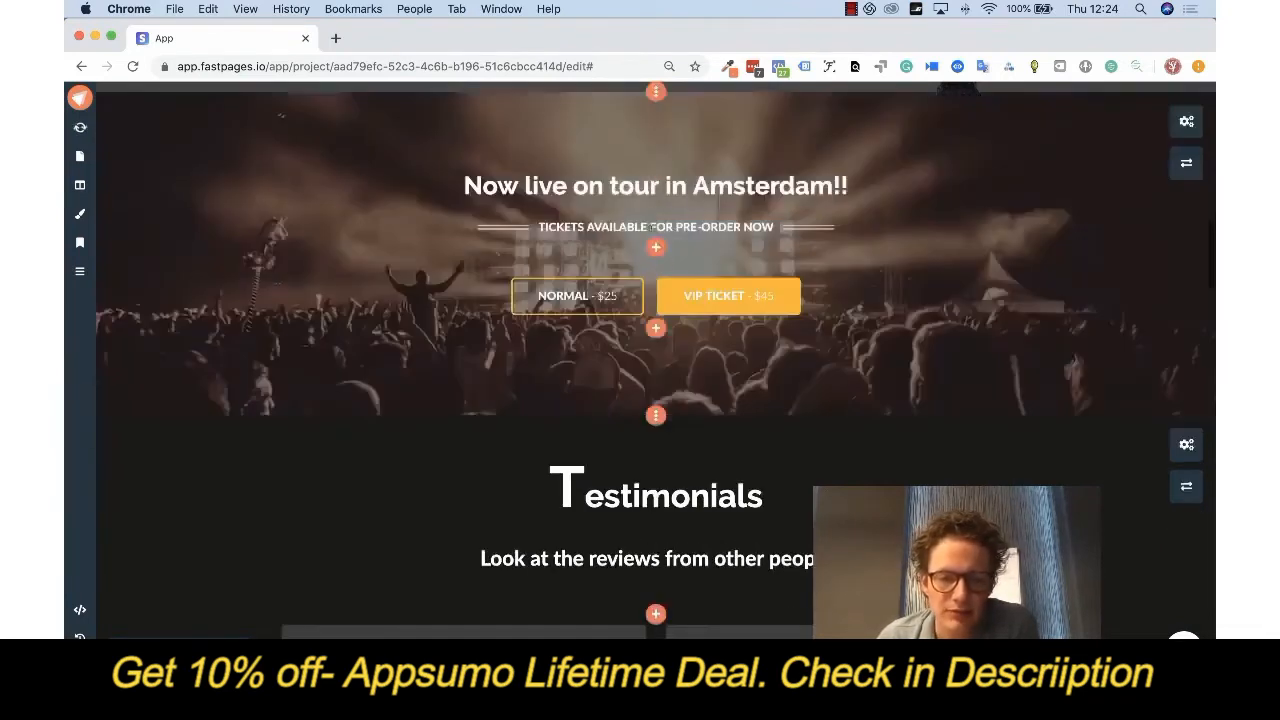
Try a custom section layout with 5/12 and 7/12 columns plus a second row above the concert section, and discard it
{"action": "scroll", "coordinate": [667, 278], "scroll_direction": "up", "scroll_amount": 2}
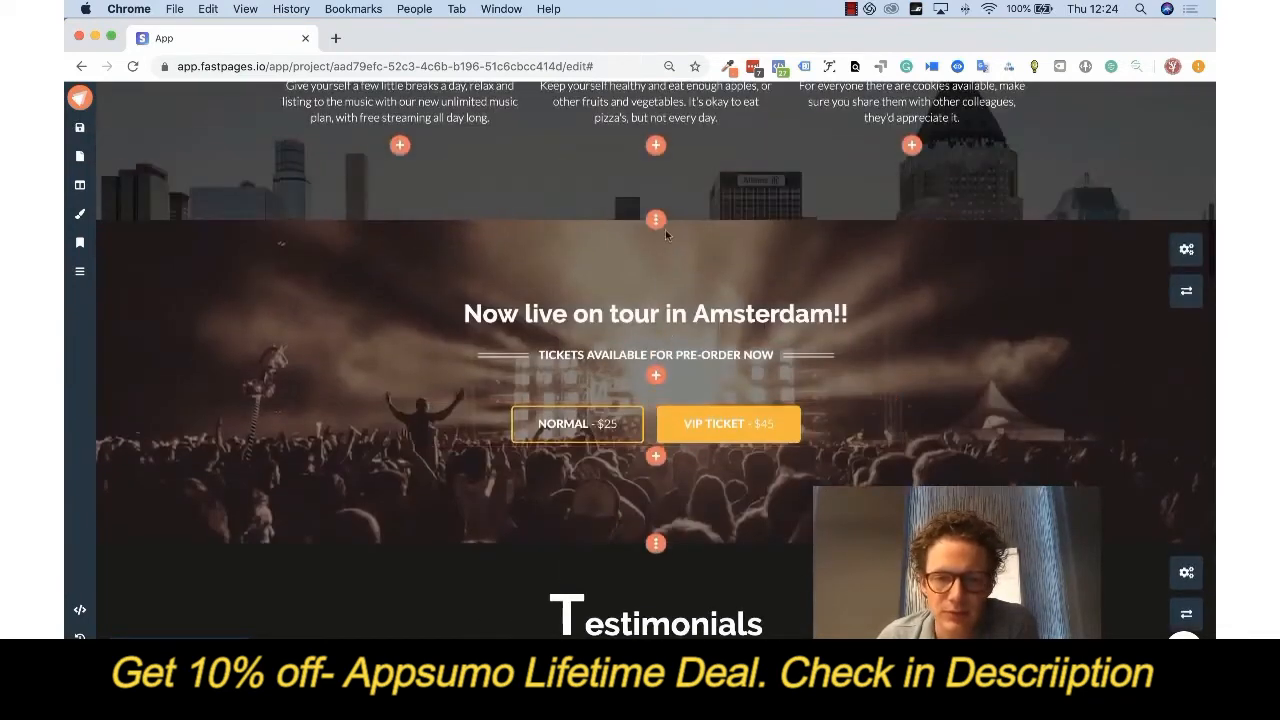
{"action": "left_click", "coordinate": [656, 220]}
{"action": "scroll", "coordinate": [900, 380], "scroll_direction": "up", "scroll_amount": 2}
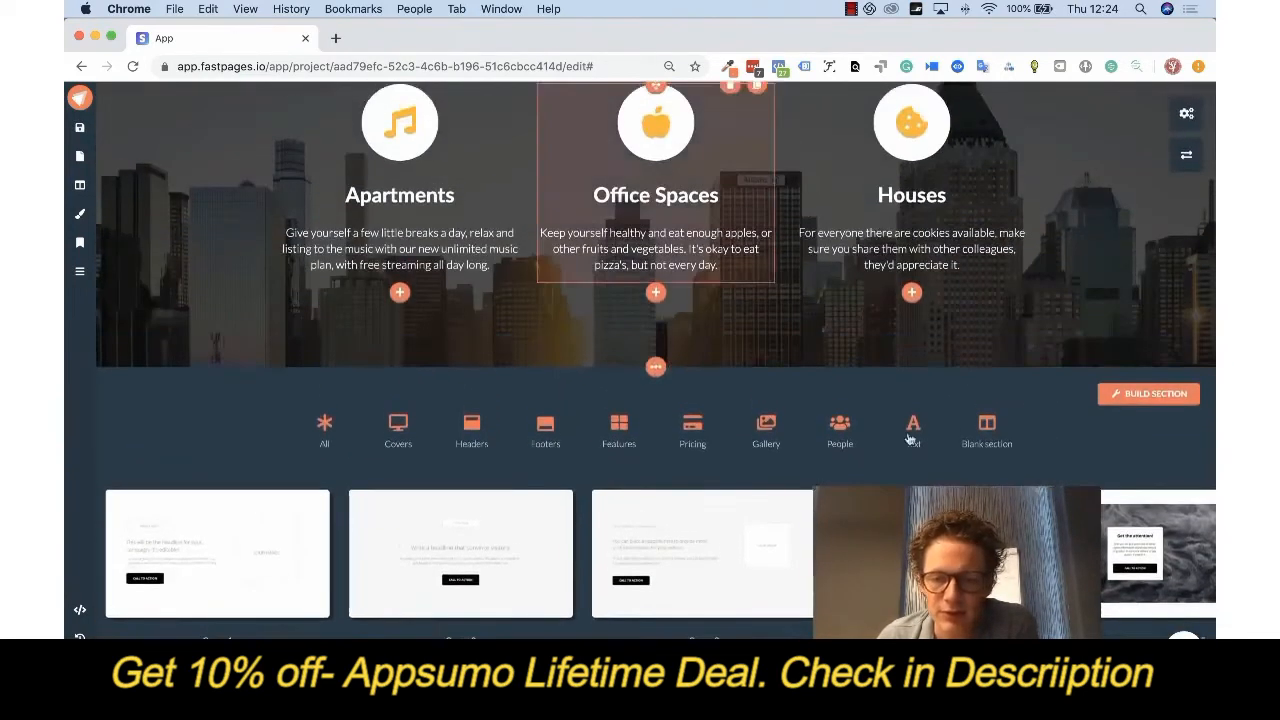
{"action": "left_click", "coordinate": [1137, 399]}
{"action": "mouse_move", "coordinate": [400, 317]}
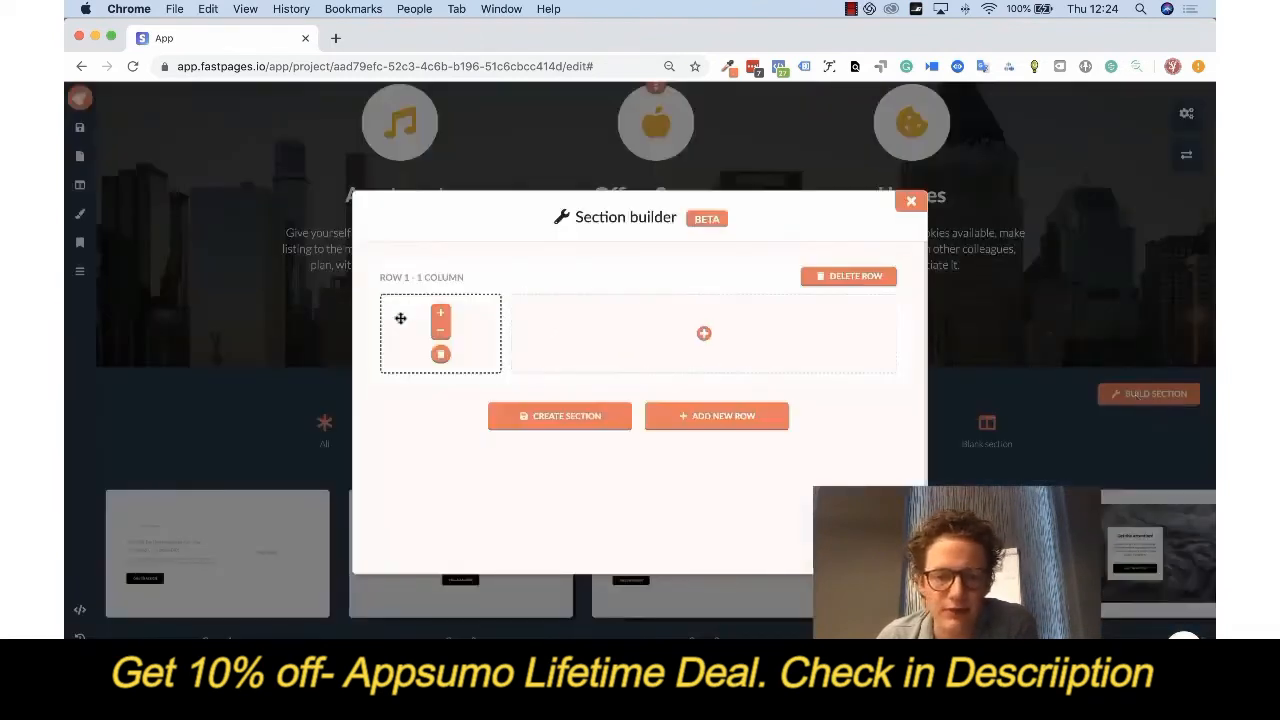
{"action": "left_click", "coordinate": [475, 314]}
{"action": "left_click", "coordinate": [745, 332]}
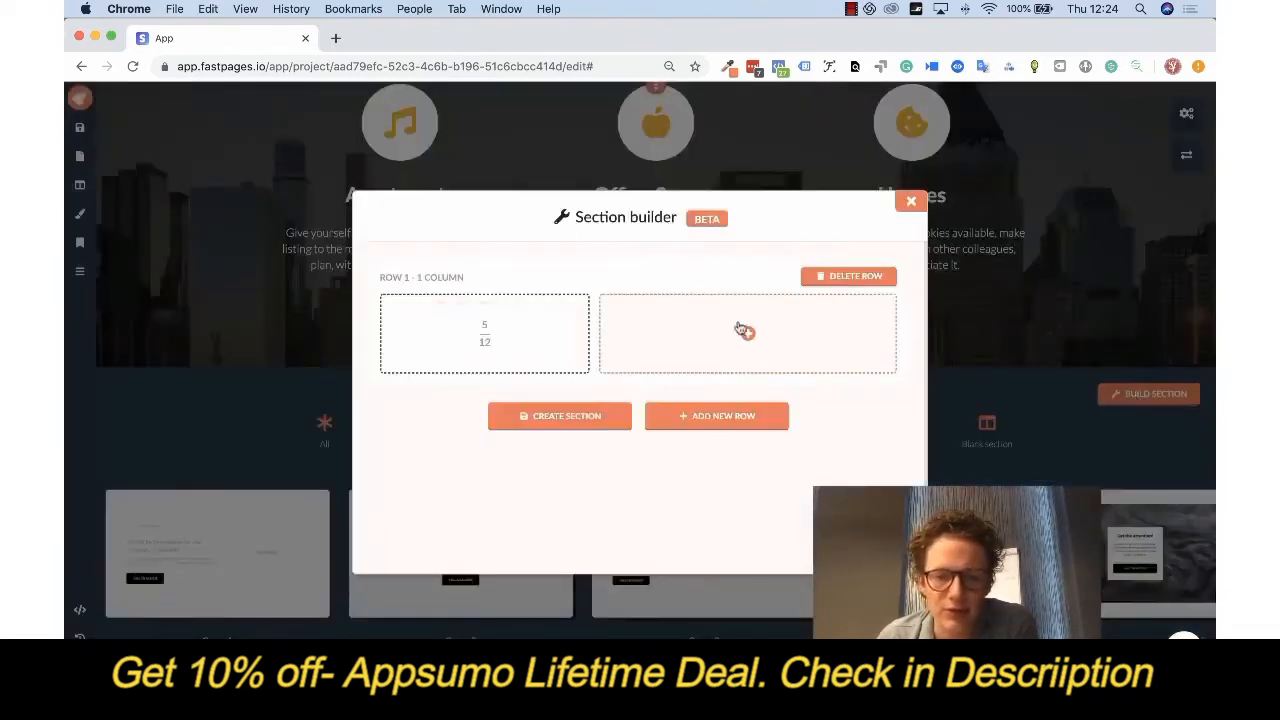
{"action": "left_click", "coordinate": [745, 423]}
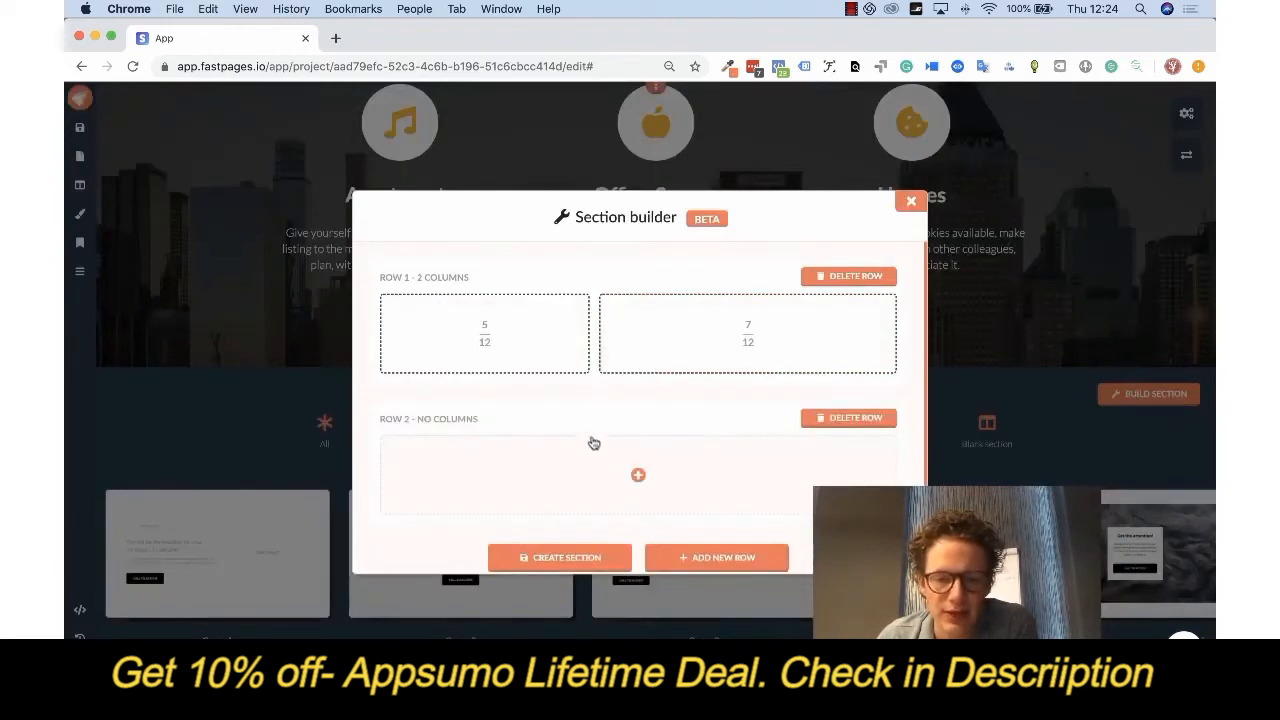
{"action": "scroll", "coordinate": [576, 468], "scroll_direction": "down", "scroll_amount": 1}
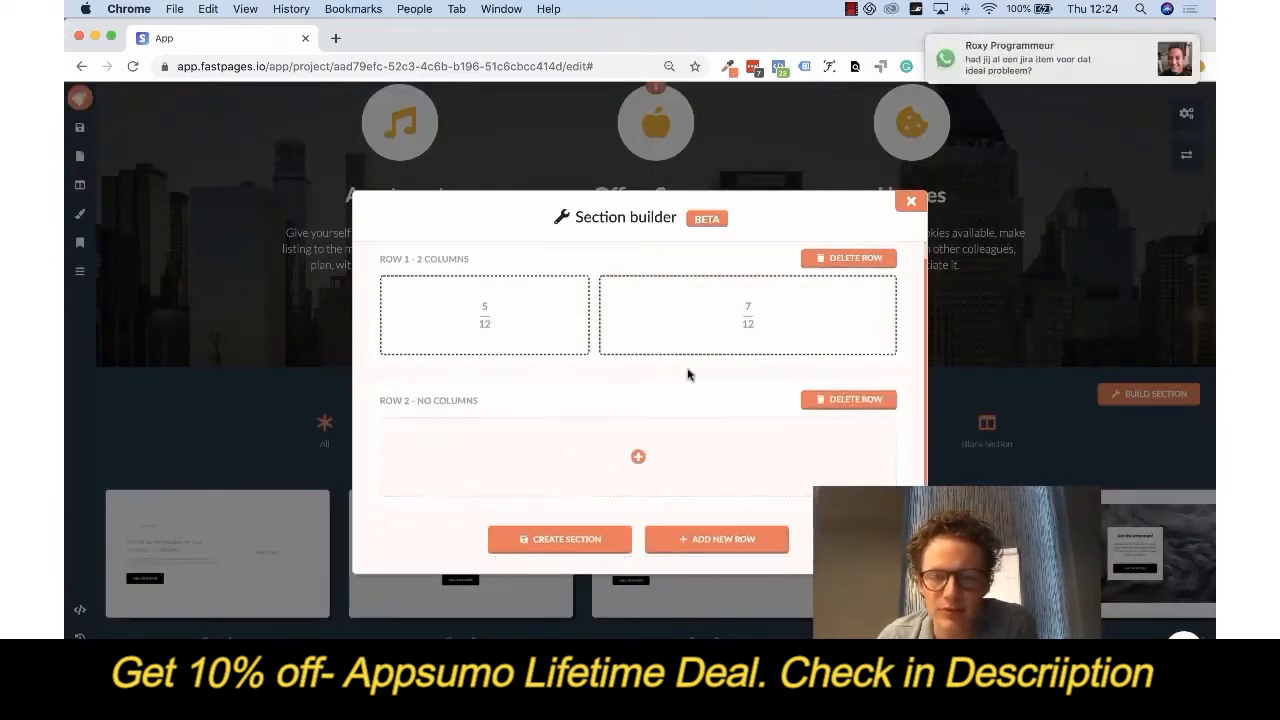
{"action": "left_click", "coordinate": [911, 201]}
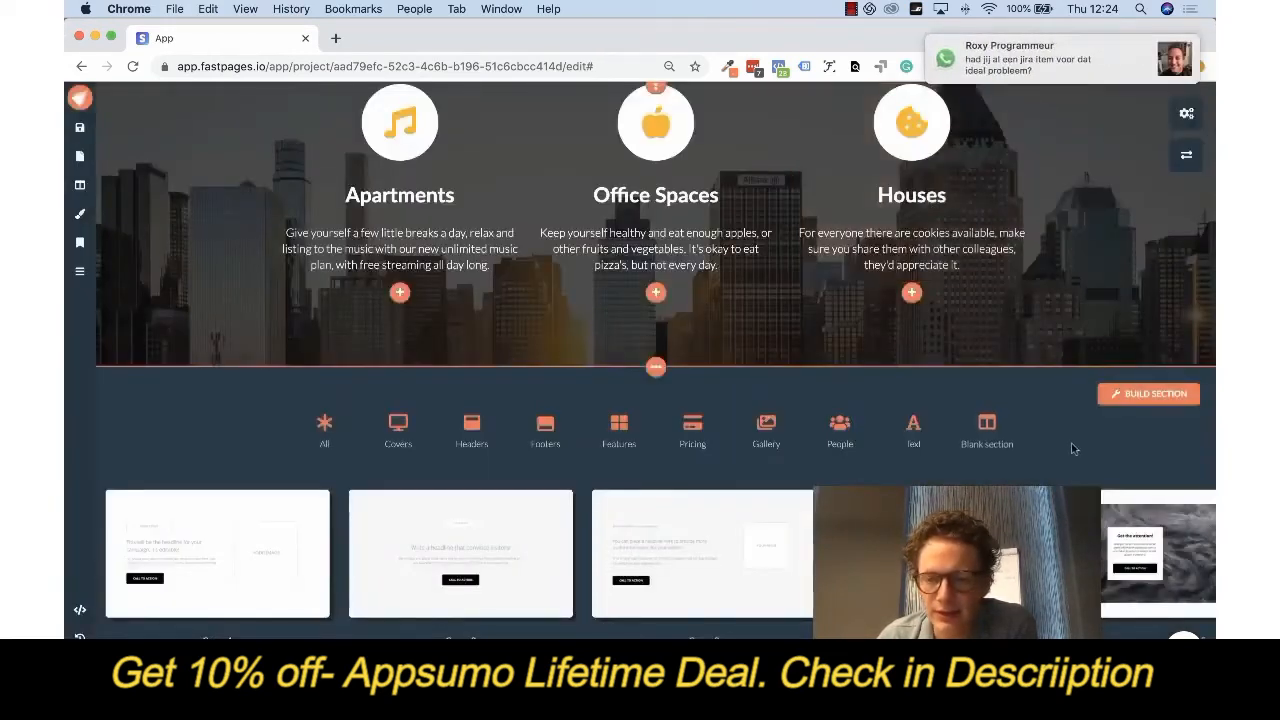
{"action": "left_click", "coordinate": [656, 367]}
Reduce the opacity of the cover color over the concert section's background image
{"action": "scroll", "coordinate": [1186, 297], "scroll_direction": "down", "scroll_amount": 4}
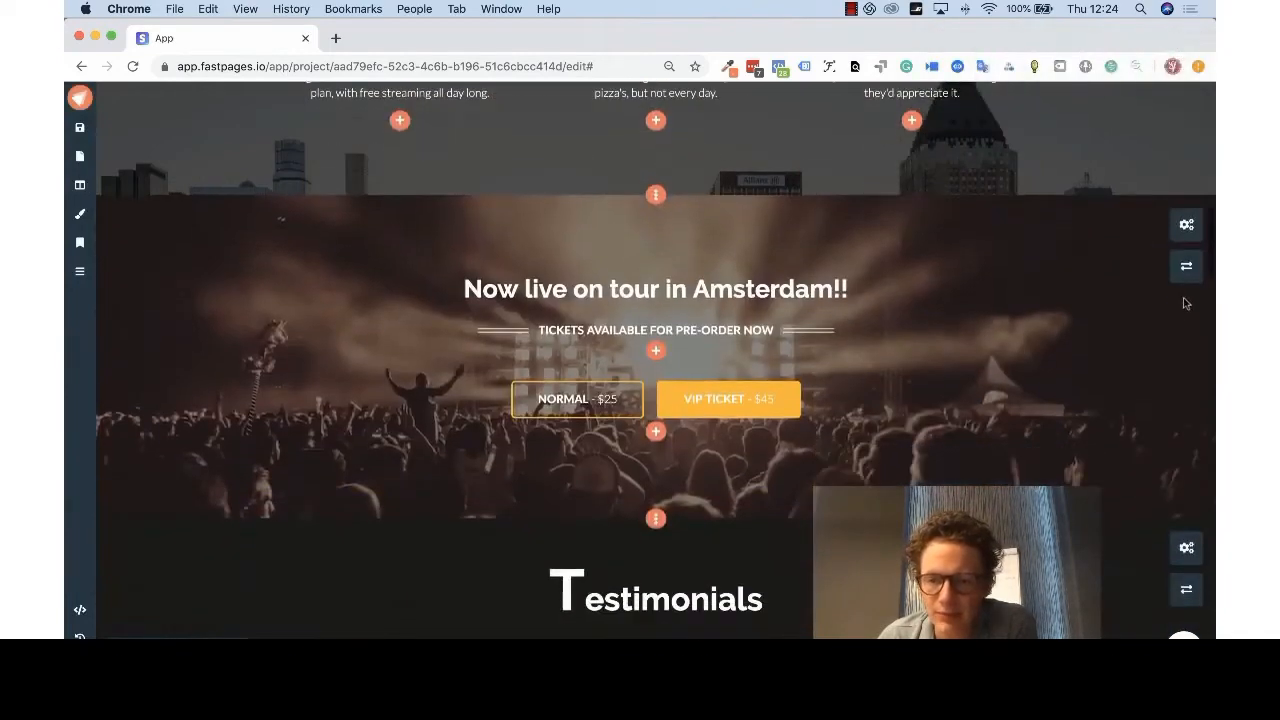
{"action": "left_click", "coordinate": [1187, 227]}
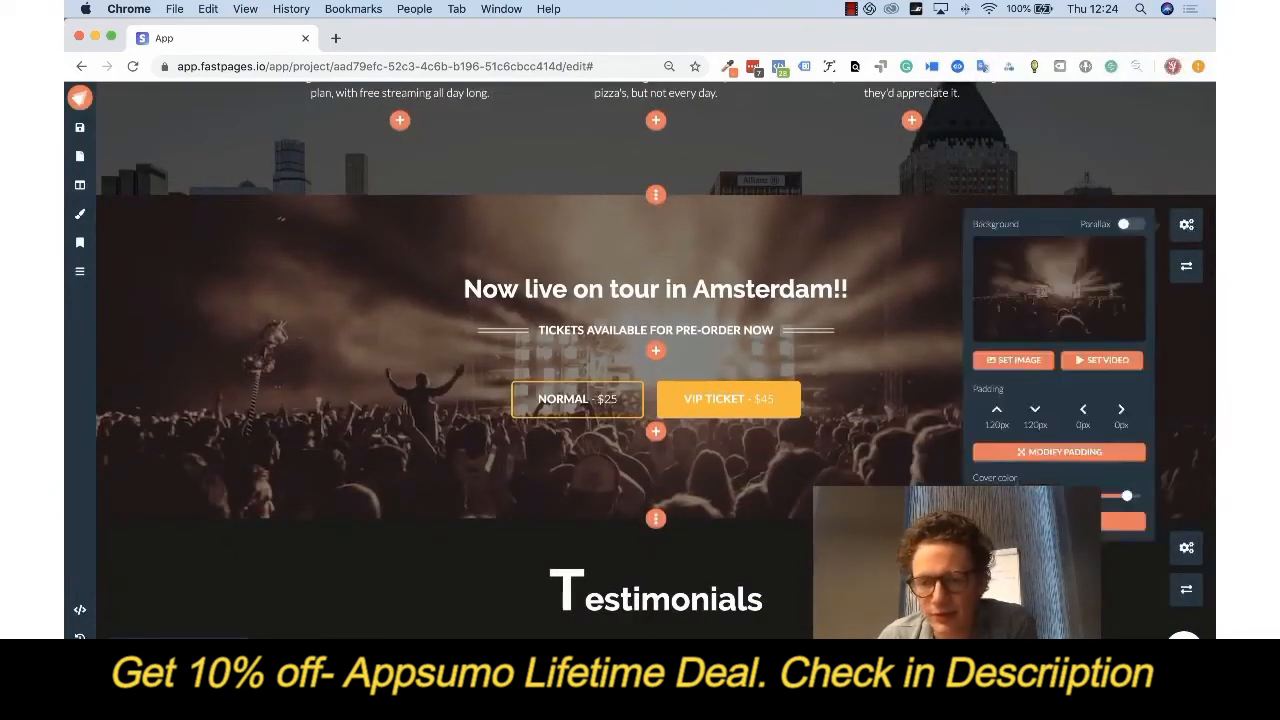
{"action": "left_click_drag", "start_coordinate": [1127, 497], "coordinate": [1050, 497]}
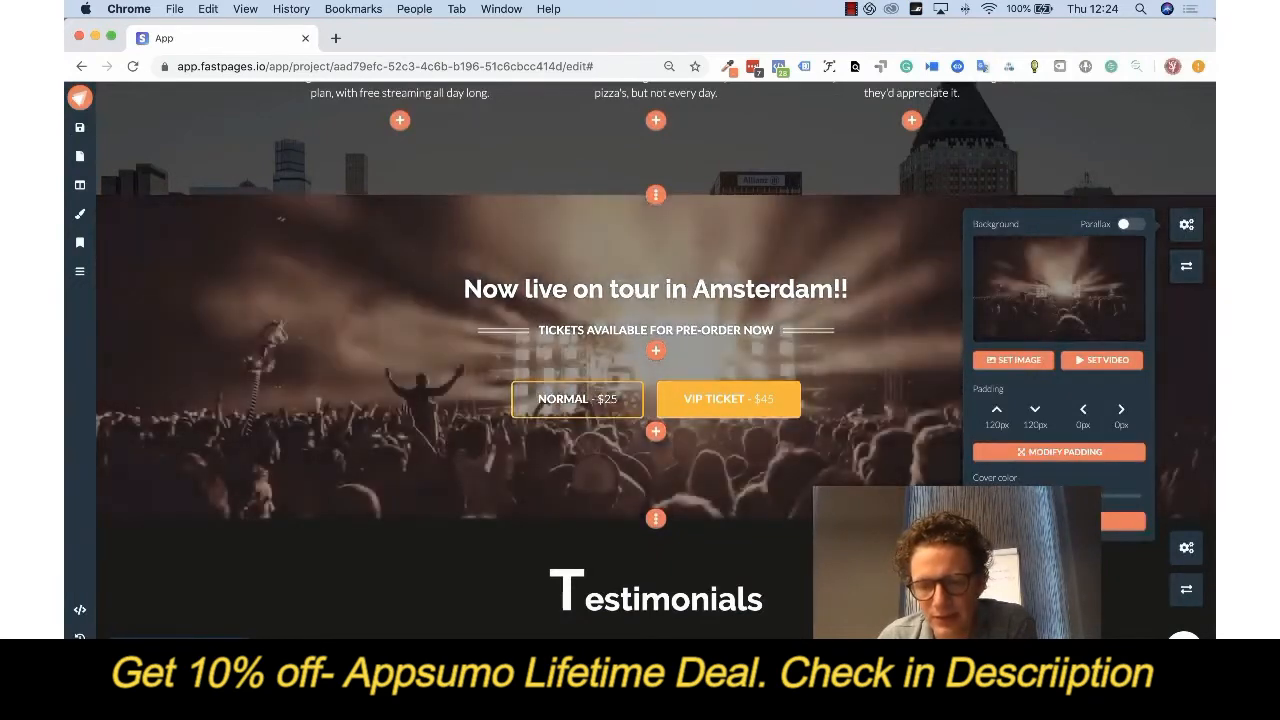
Set the concert section's top padding to 60px and close its settings
{"action": "left_click", "coordinate": [1075, 453]}
{"action": "left_click", "coordinate": [1044, 244]}
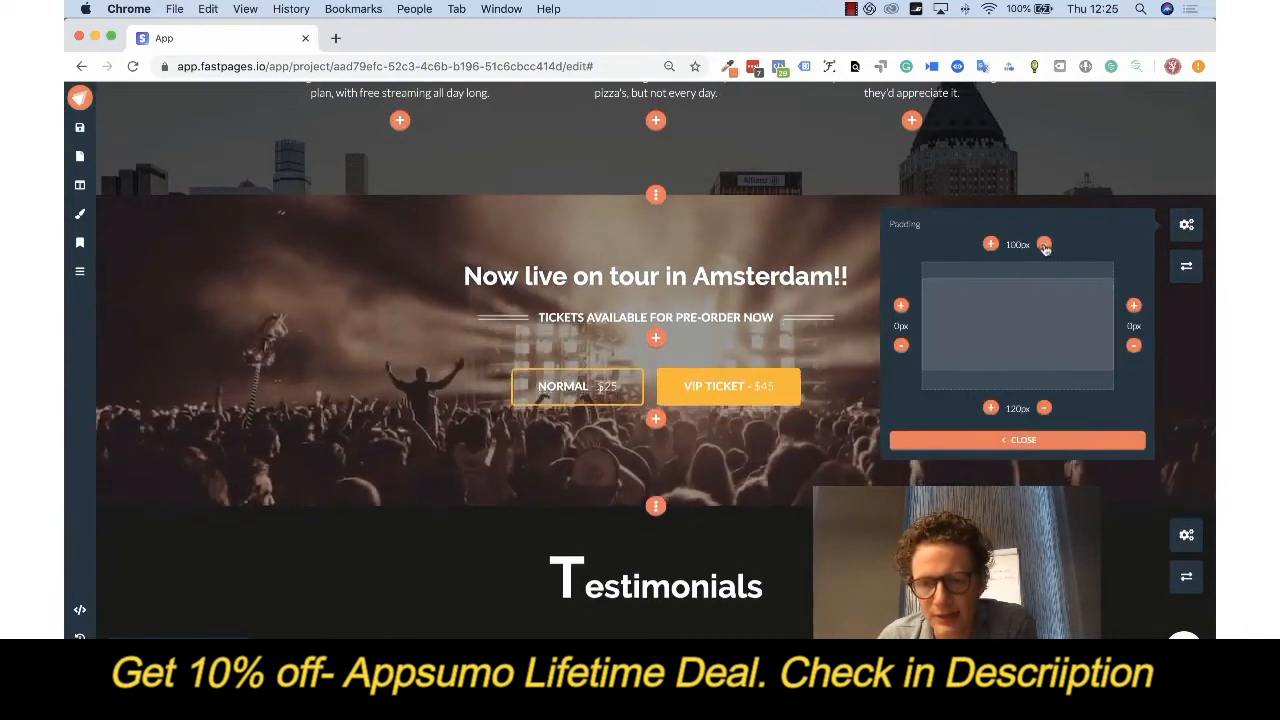
{"action": "left_click", "coordinate": [1044, 244]}
{"action": "left_click", "coordinate": [1044, 244]}
{"action": "left_click", "coordinate": [1043, 244]}
{"action": "left_click", "coordinate": [1027, 446]}
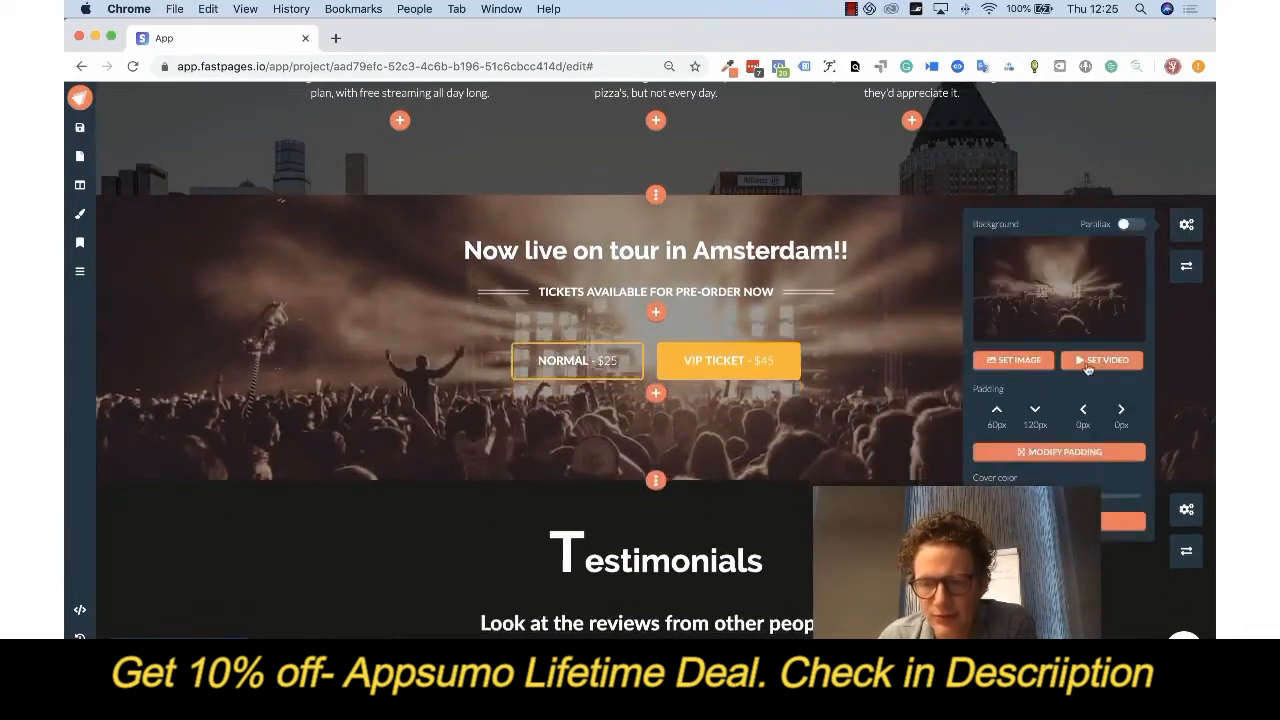
{"action": "left_click", "coordinate": [1185, 226]}
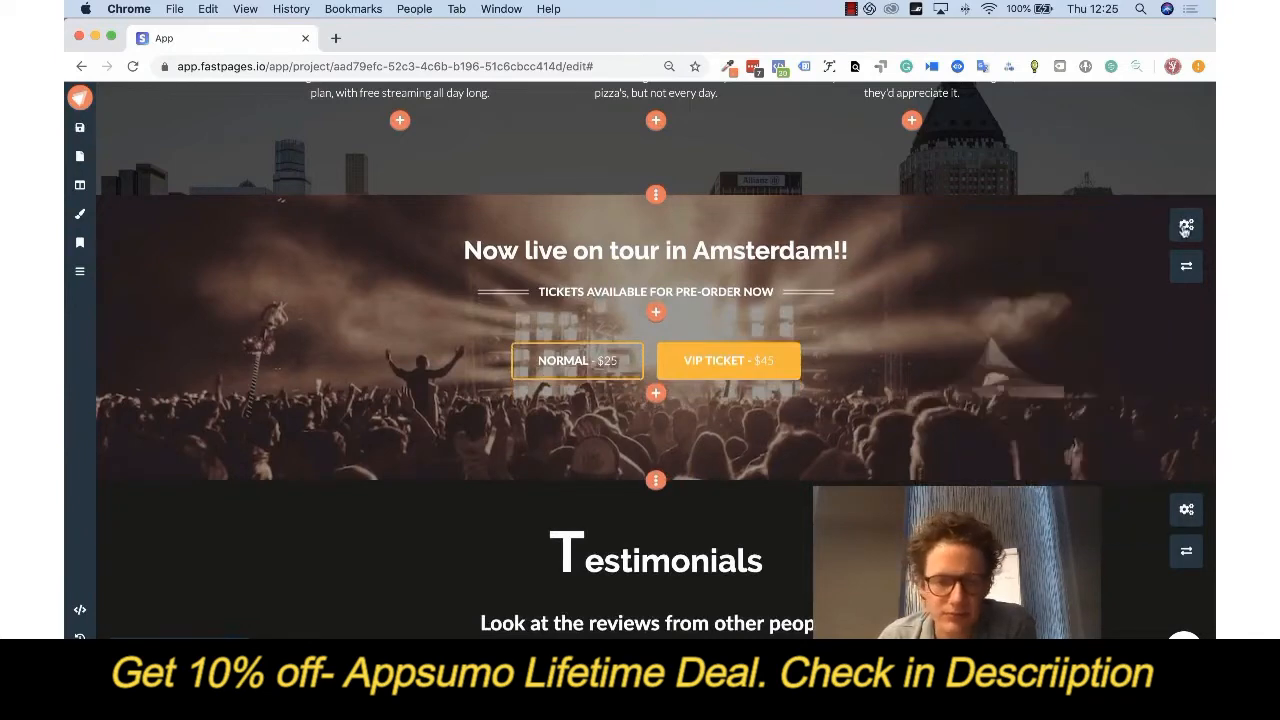
Duplicate the Home page within the project
{"action": "scroll", "coordinate": [478, 410], "scroll_direction": "down", "scroll_amount": 3}
{"action": "scroll", "coordinate": [478, 410], "scroll_direction": "down", "scroll_amount": 15}
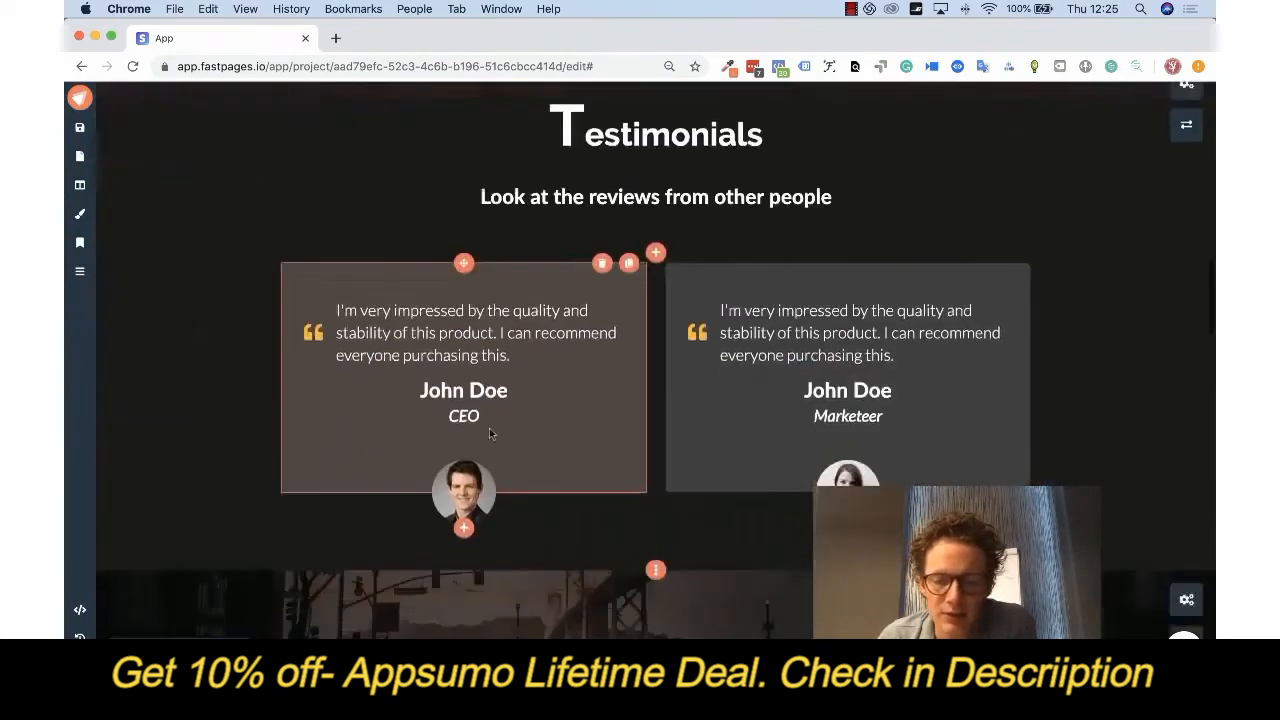
{"action": "scroll", "coordinate": [565, 293], "scroll_direction": "down", "scroll_amount": 5}
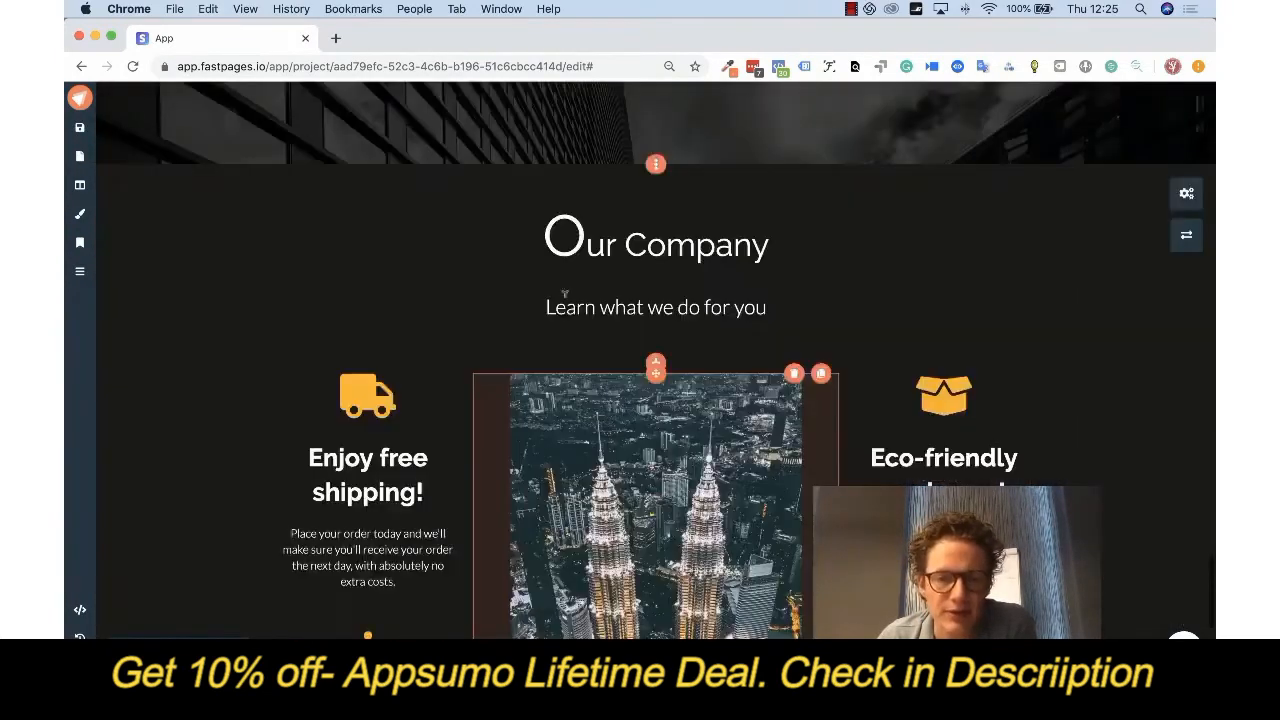
{"action": "scroll", "coordinate": [461, 302], "scroll_direction": "up", "scroll_amount": 15}
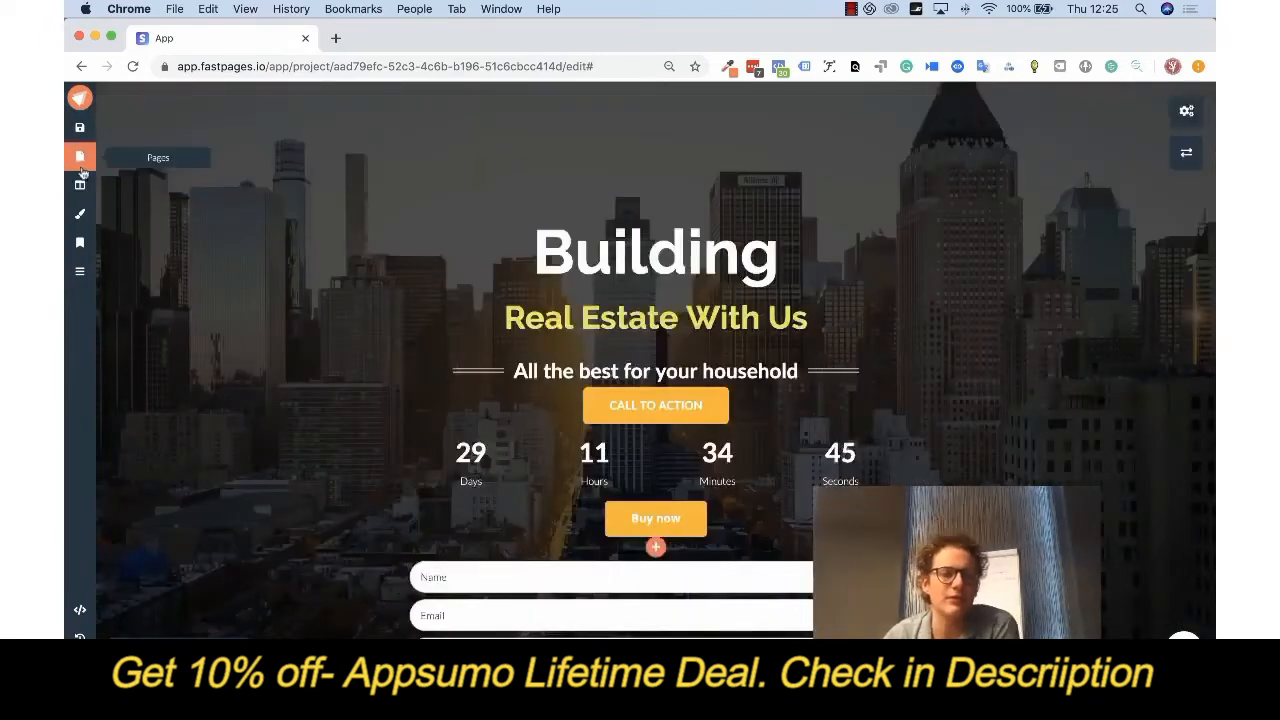
{"action": "left_click", "coordinate": [81, 162]}
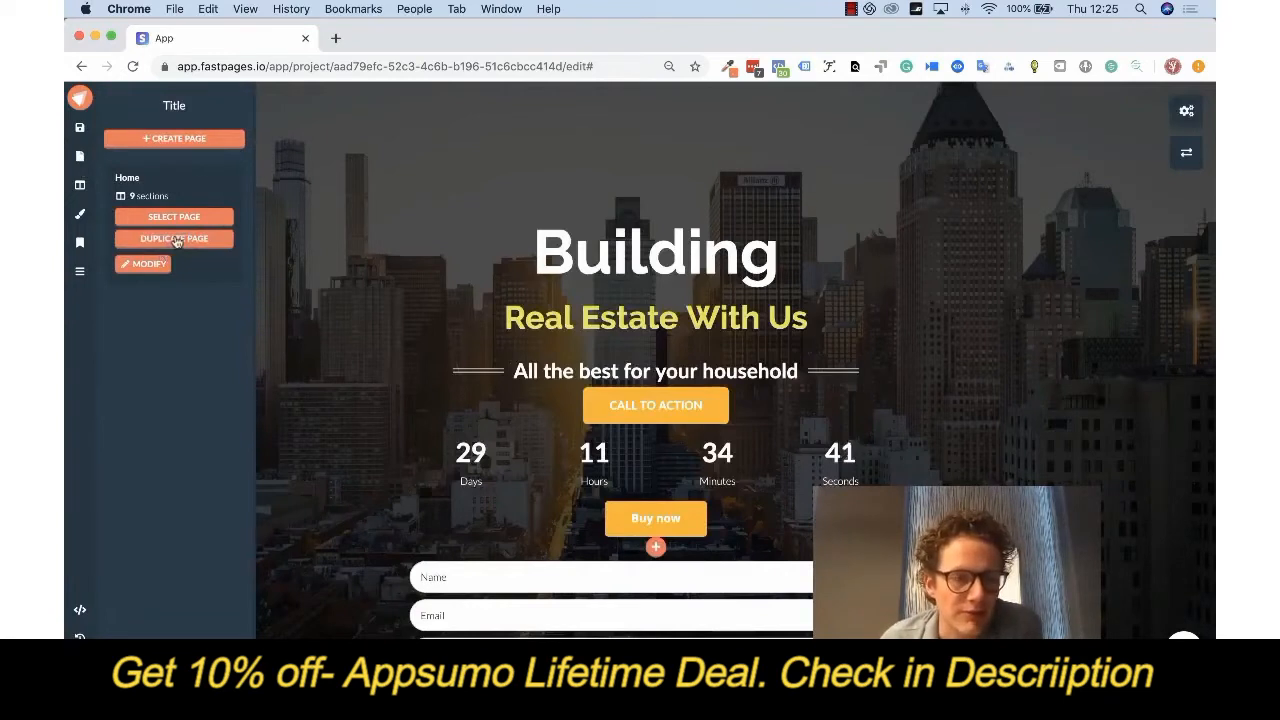
{"action": "left_click", "coordinate": [172, 240]}
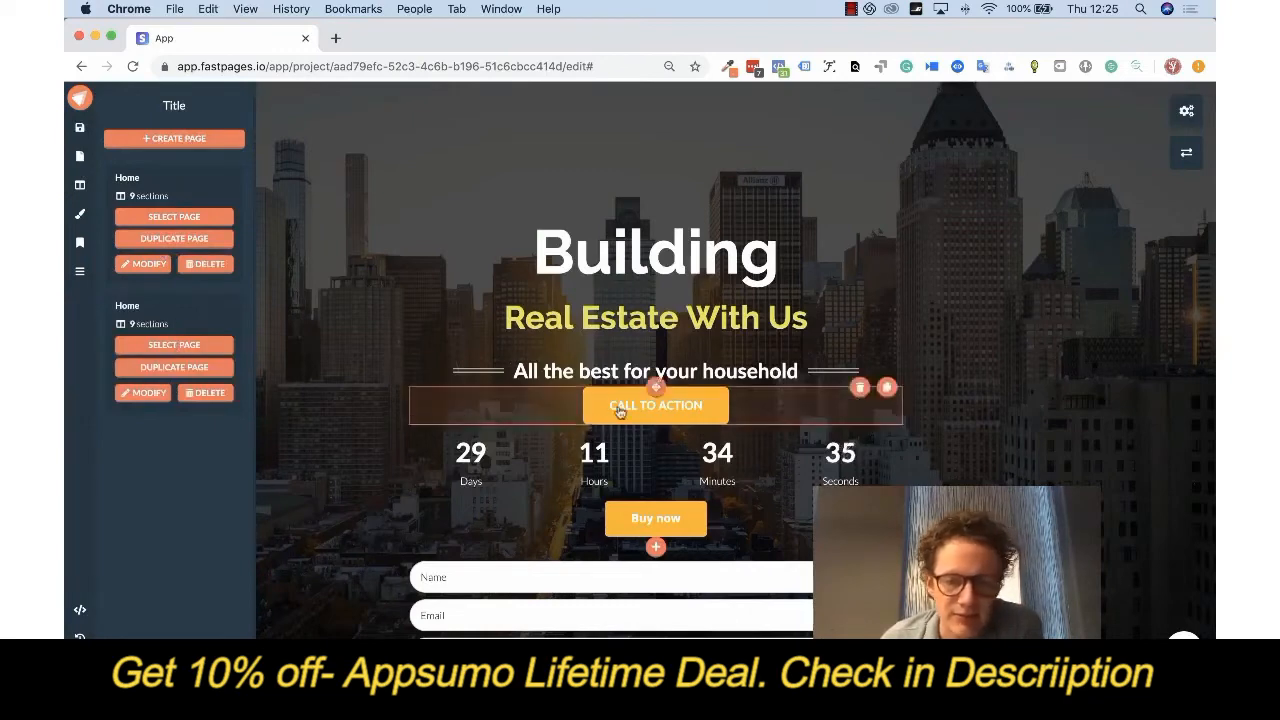
Switch the form's submit response from messages to URLs, accept discarding the messages, and select the empty success link for entry
{"action": "scroll", "coordinate": [650, 310], "scroll_direction": "down", "scroll_amount": 3}
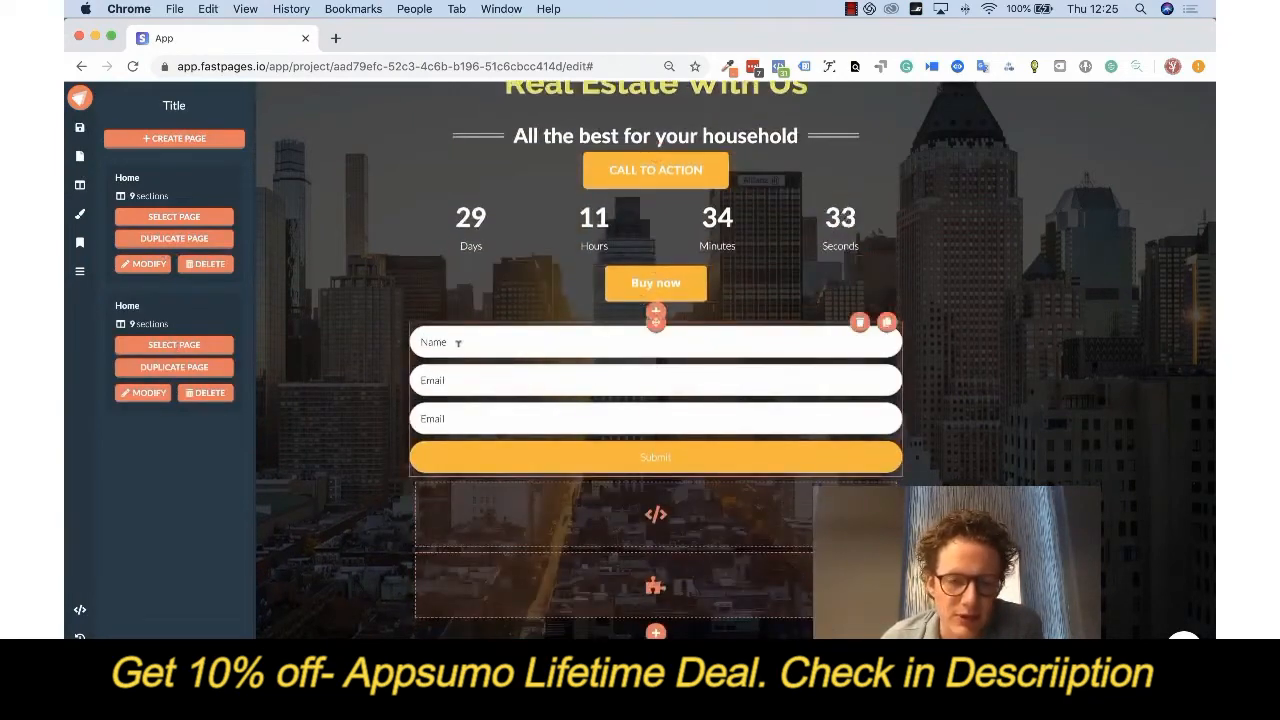
{"action": "left_click", "coordinate": [706, 451]}
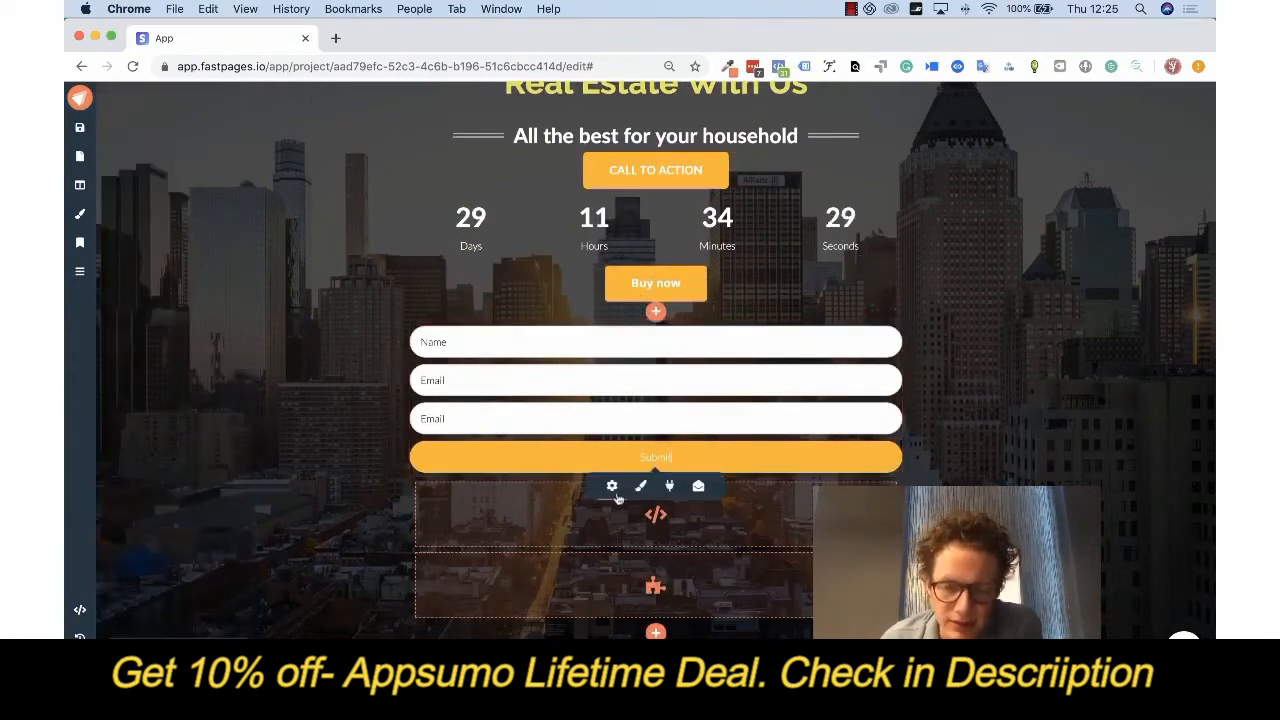
{"action": "left_click", "coordinate": [698, 486]}
{"action": "left_click", "coordinate": [625, 514]}
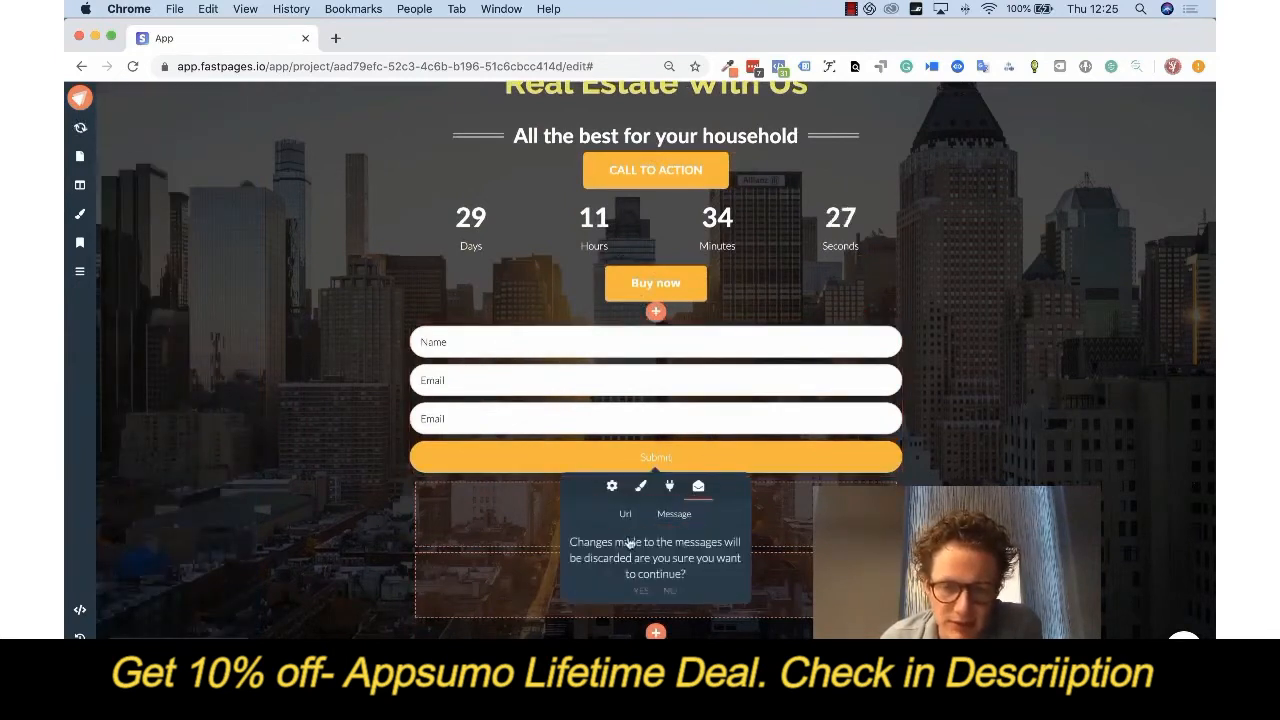
{"action": "left_click", "coordinate": [639, 593]}
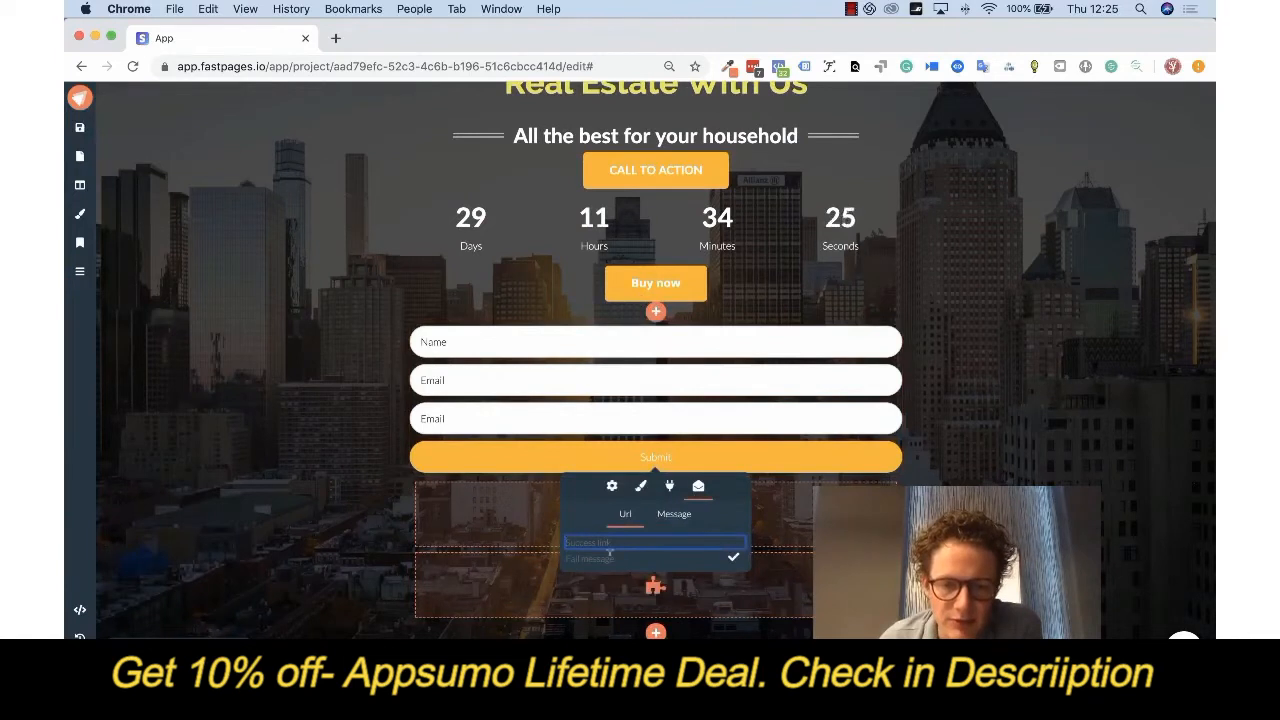
{"action": "left_click", "coordinate": [571, 541]}
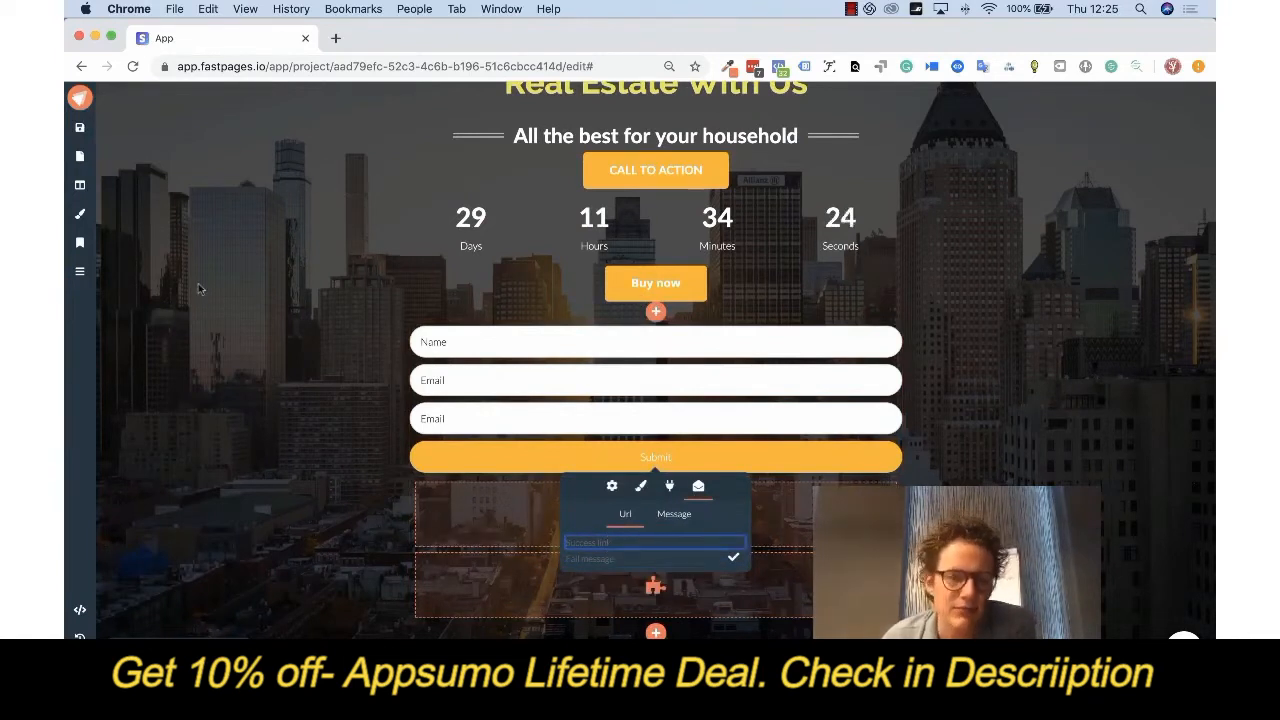
Review the project's page list and the Home page's SEO options, including title, keywords, description, favicon and OG-image
{"action": "left_click", "coordinate": [80, 156]}
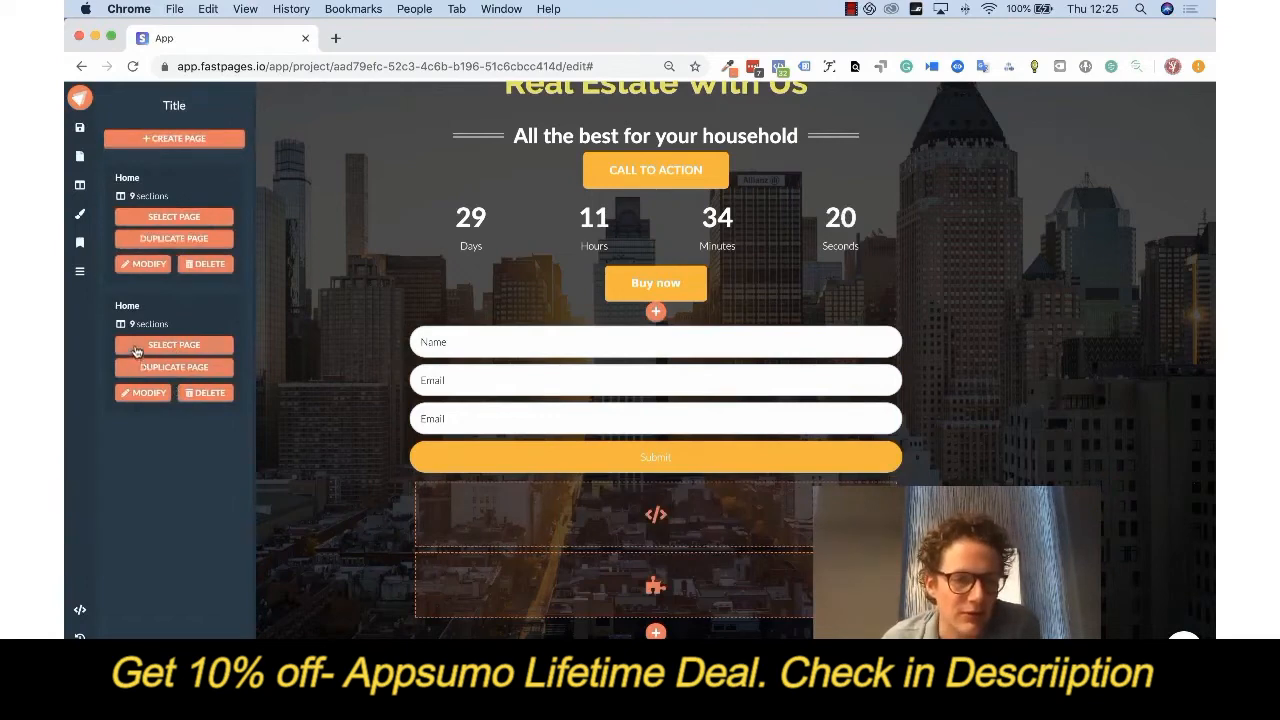
{"action": "left_click", "coordinate": [80, 242]}
{"action": "scroll", "coordinate": [162, 314], "scroll_direction": "down", "scroll_amount": 5}
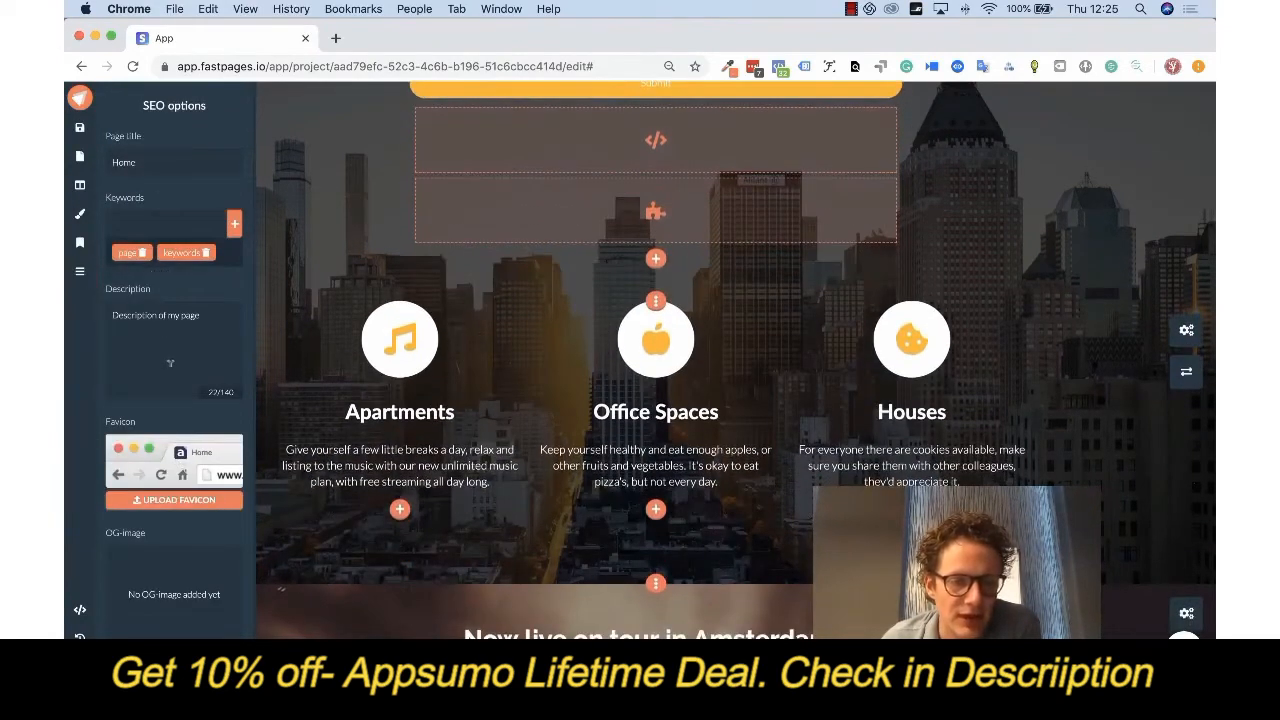
{"action": "scroll", "coordinate": [369, 320], "scroll_direction": "up", "scroll_amount": 4}
{"action": "scroll", "coordinate": [696, 168], "scroll_direction": "up", "scroll_amount": 4}
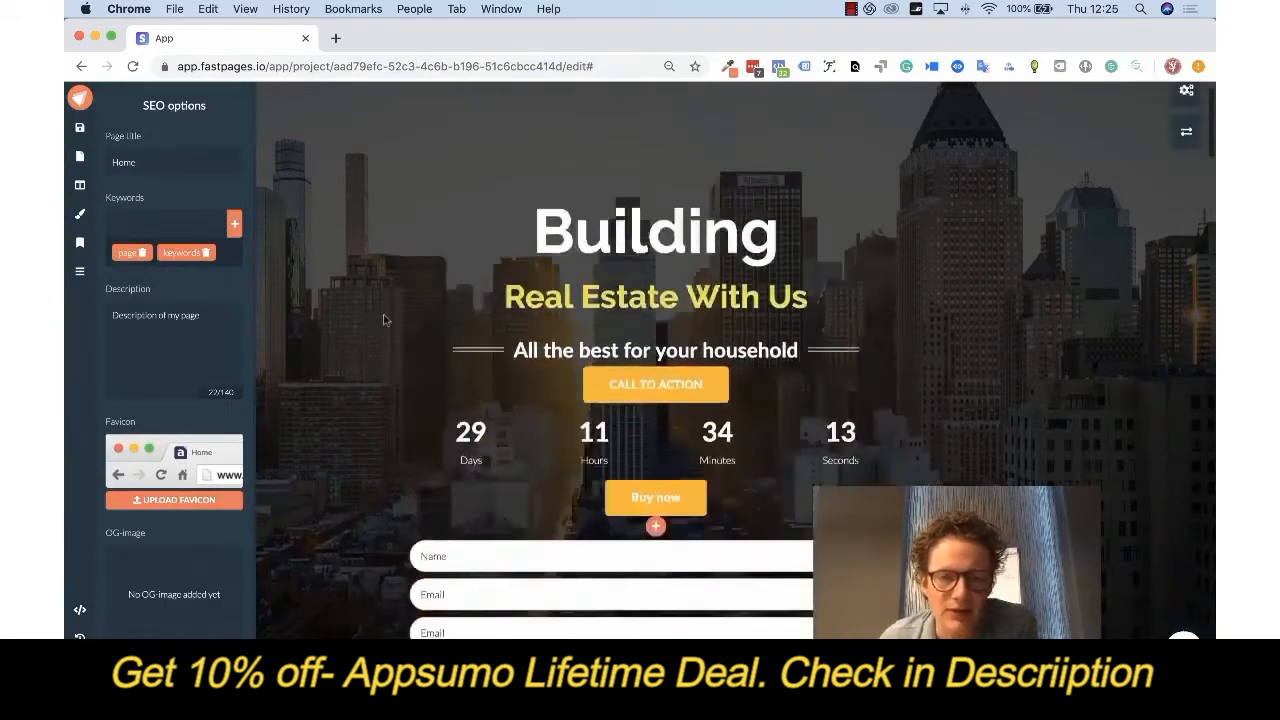
Add a menu element below the ticket buttons in the concert section
{"action": "scroll", "coordinate": [697, 387], "scroll_direction": "down", "scroll_amount": 5}
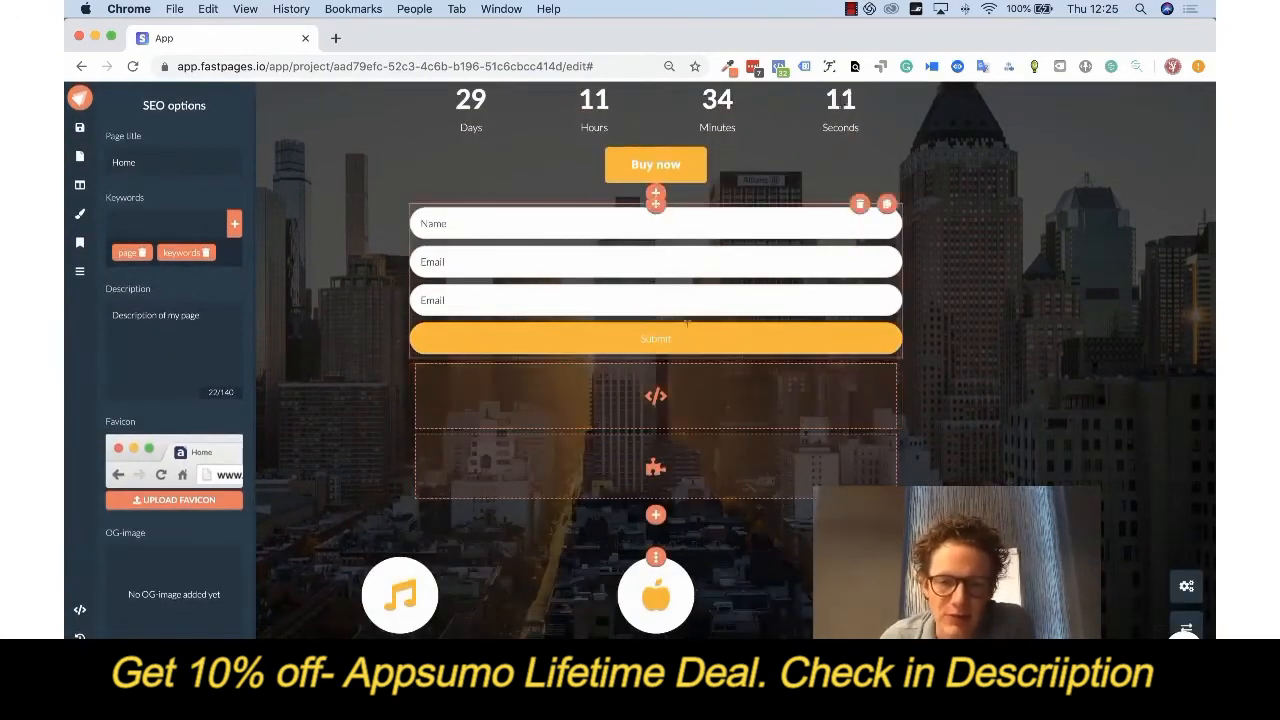
{"action": "scroll", "coordinate": [688, 322], "scroll_direction": "down", "scroll_amount": 10}
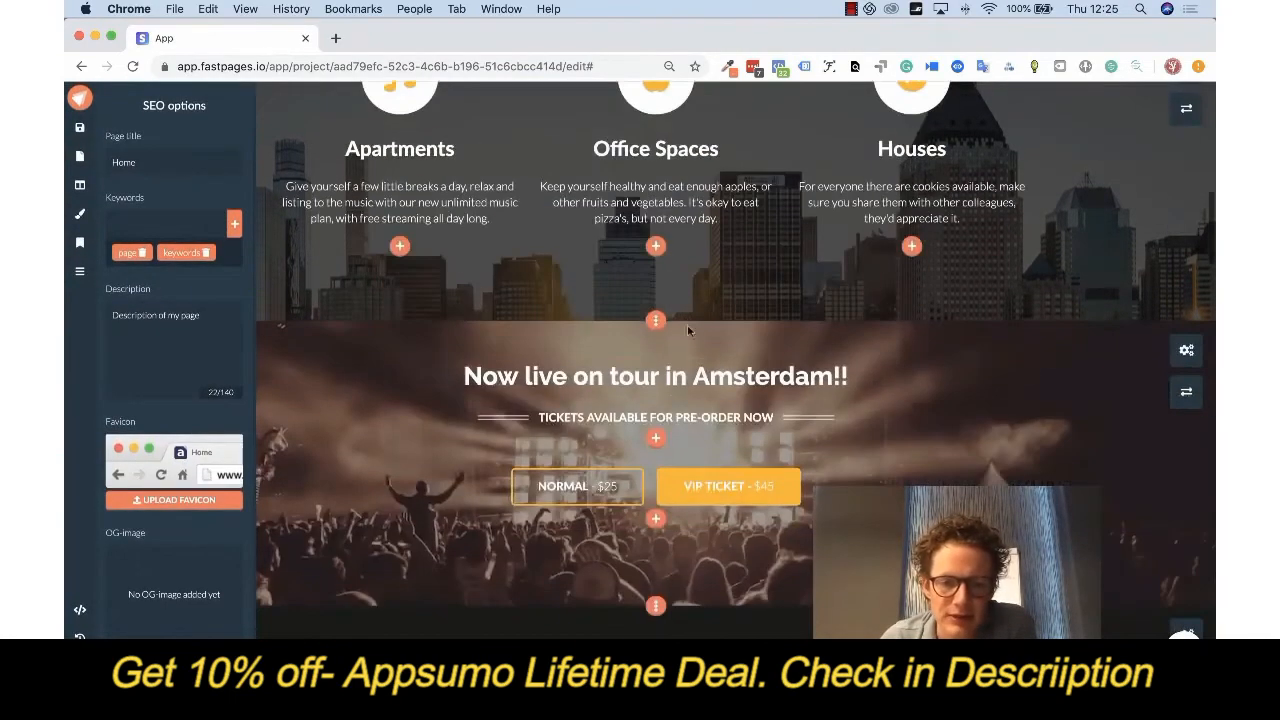
{"action": "left_click", "coordinate": [655, 519]}
{"action": "scroll", "coordinate": [670, 340], "scroll_direction": "down", "scroll_amount": 5}
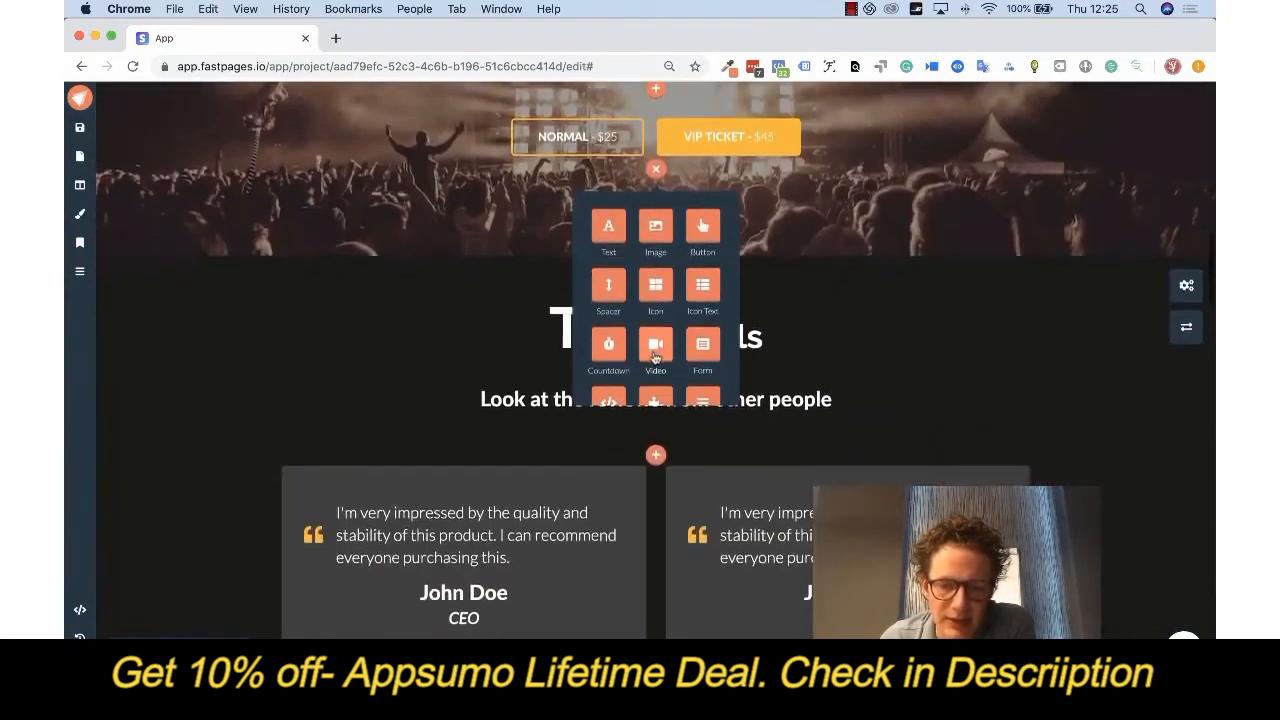
{"action": "left_click", "coordinate": [702, 296]}
{"action": "scroll", "coordinate": [400, 300], "scroll_direction": "up", "scroll_amount": 3}
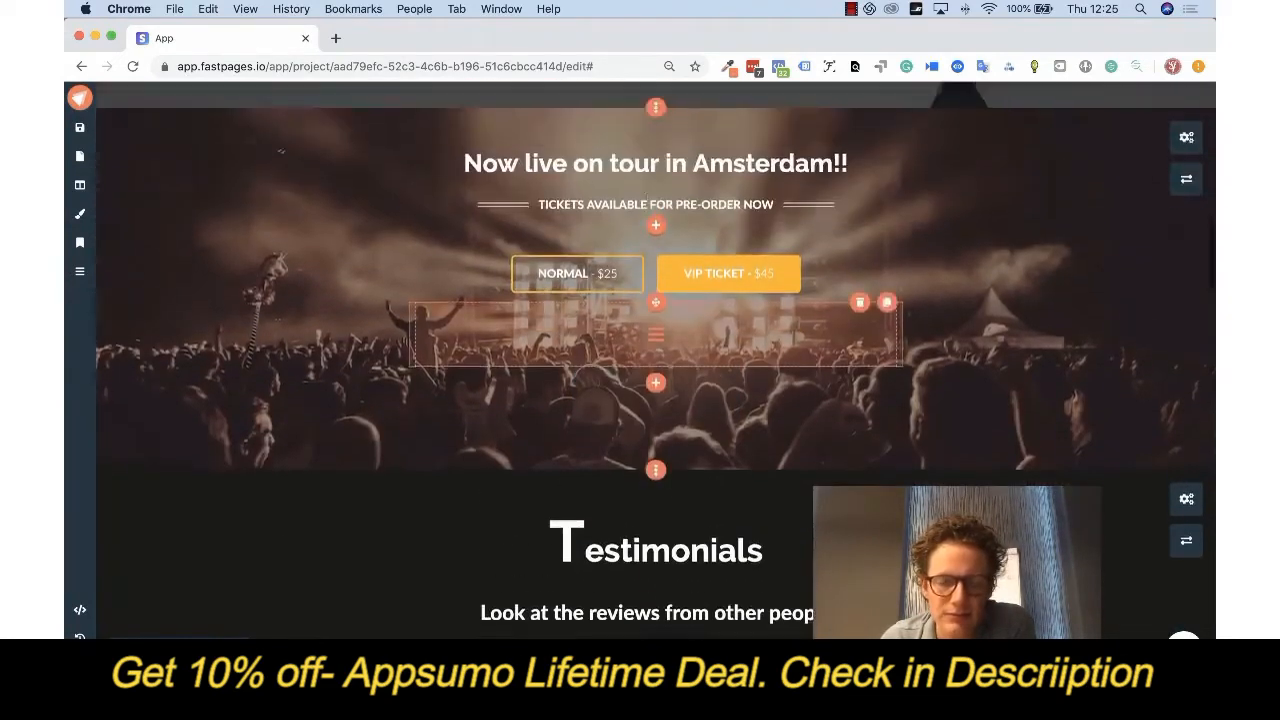
Create a menu item titled Home that links to the original Home page
{"action": "left_click", "coordinate": [78, 275]}
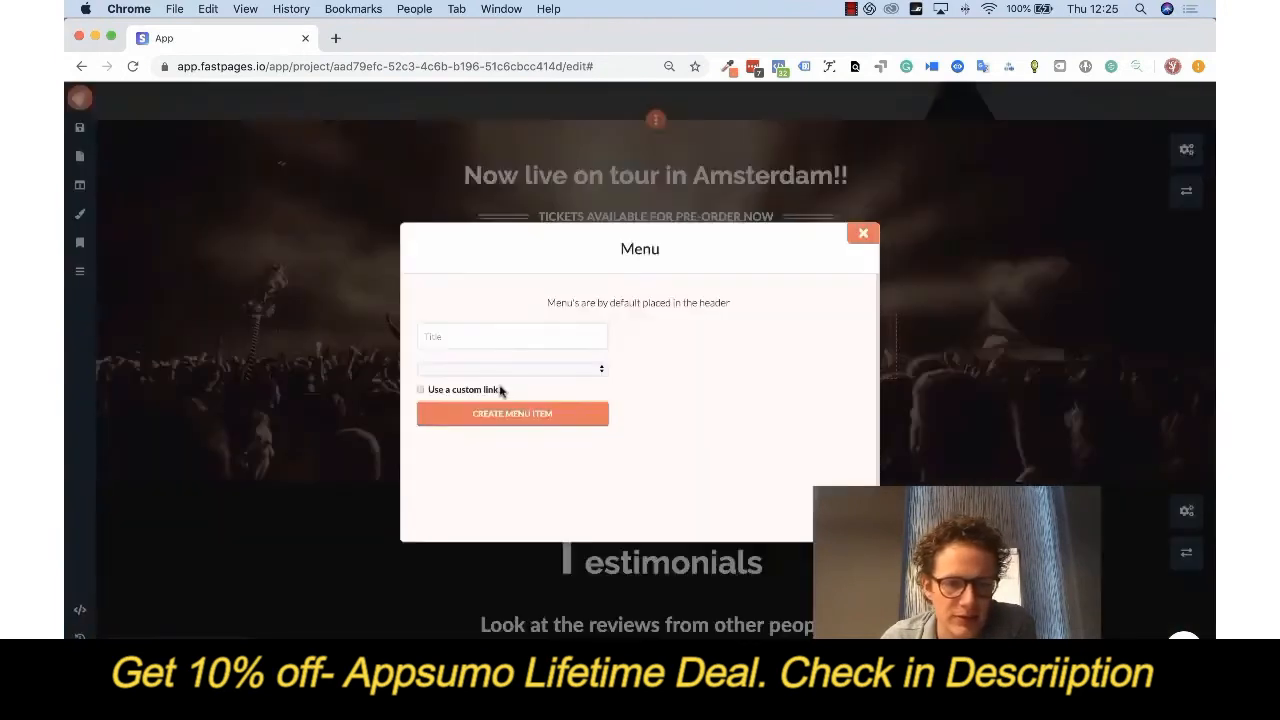
{"action": "left_click", "coordinate": [500, 337]}
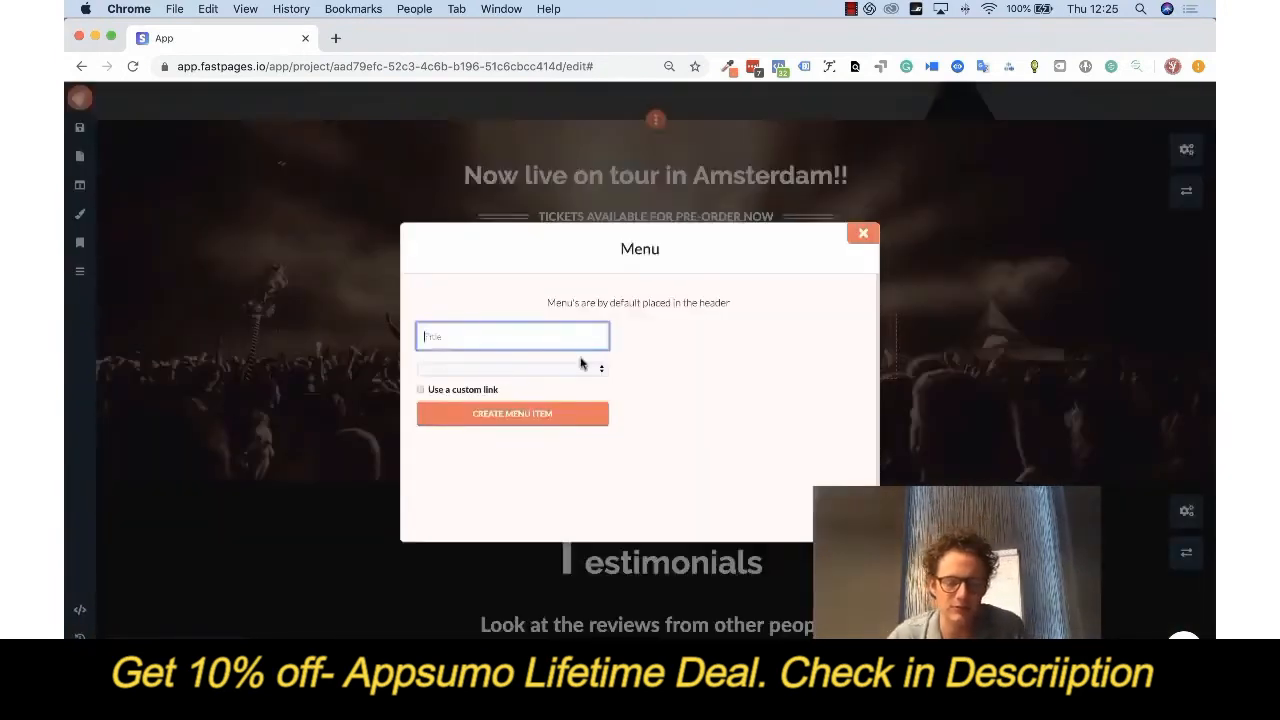
{"action": "type", "text": "Home"}
{"action": "left_click", "coordinate": [579, 367]}
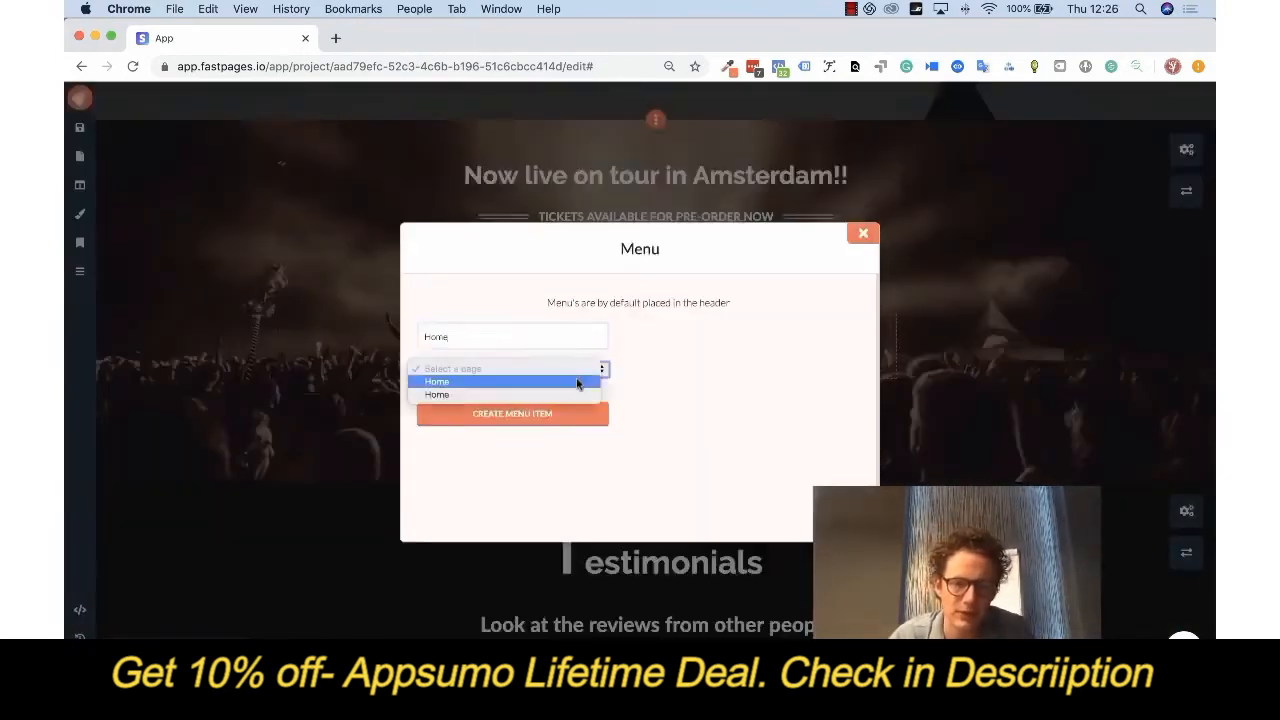
{"action": "left_click", "coordinate": [580, 377]}
{"action": "left_click", "coordinate": [485, 411]}
Create a second menu item titled About that links to the duplicated Home page, and close the menu settings
{"action": "left_click", "coordinate": [533, 339]}
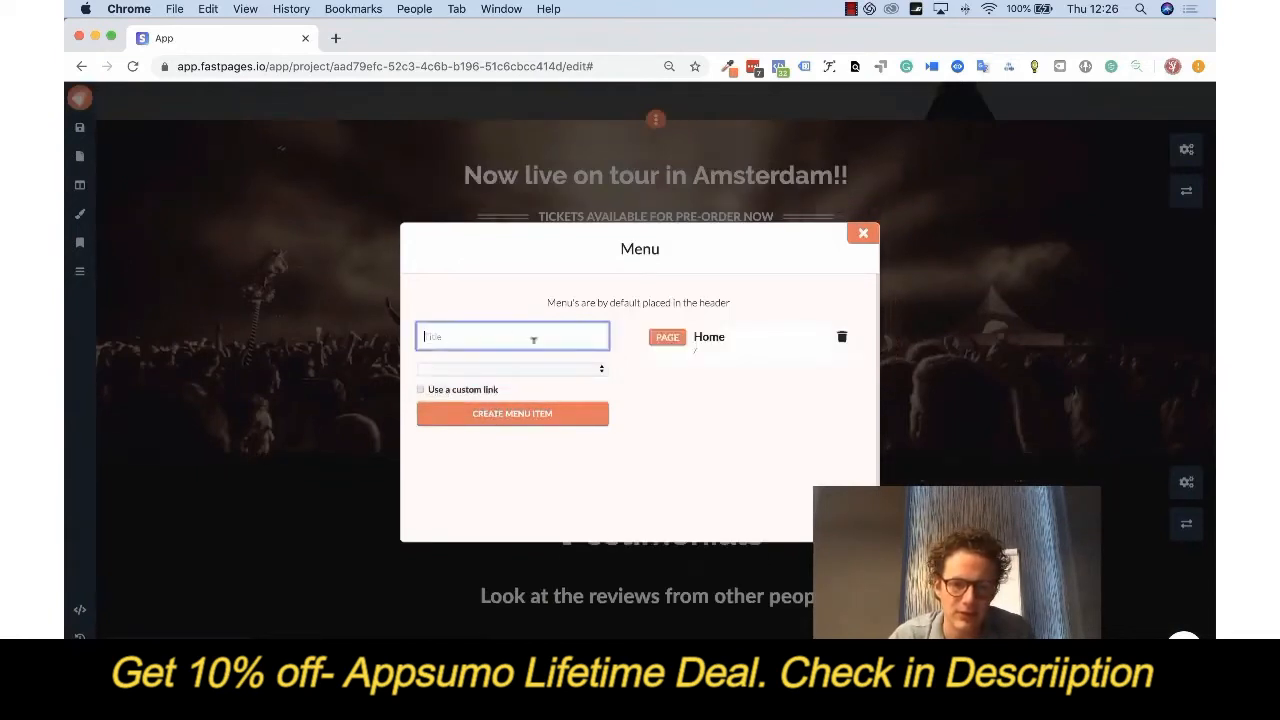
{"action": "type", "text": "About"}
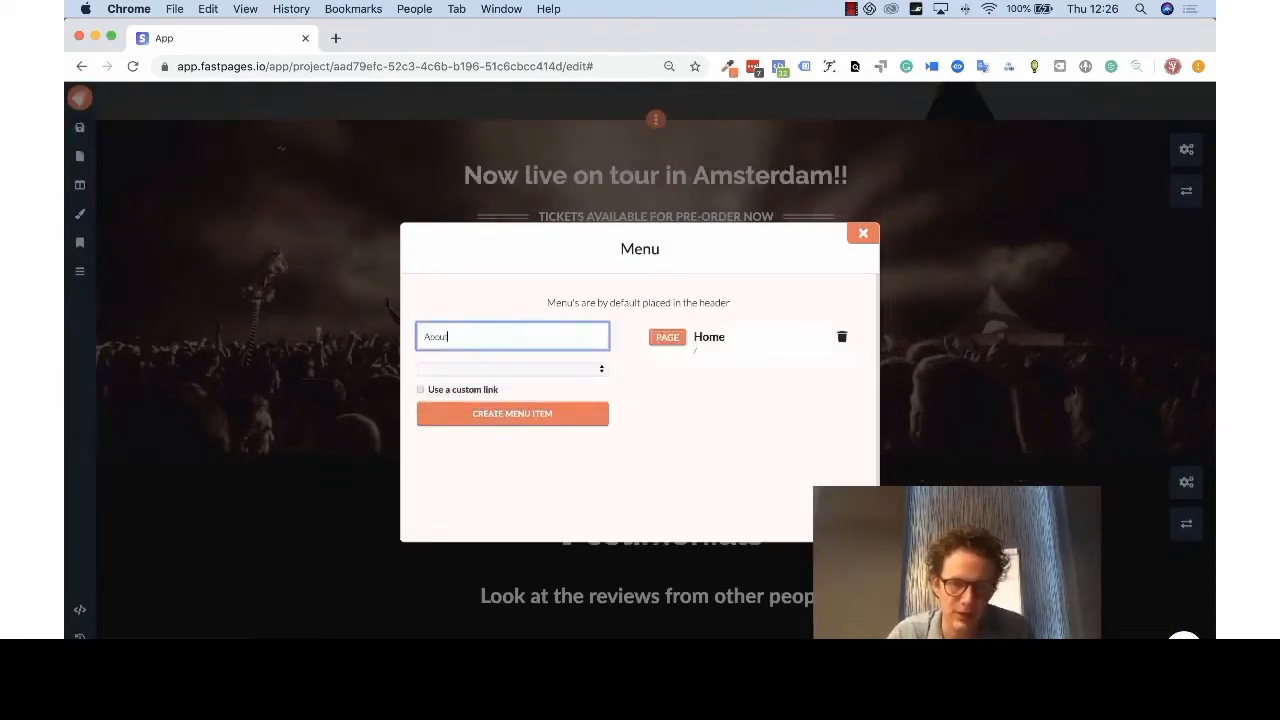
{"action": "left_click", "coordinate": [588, 369]}
{"action": "left_click", "coordinate": [573, 395]}
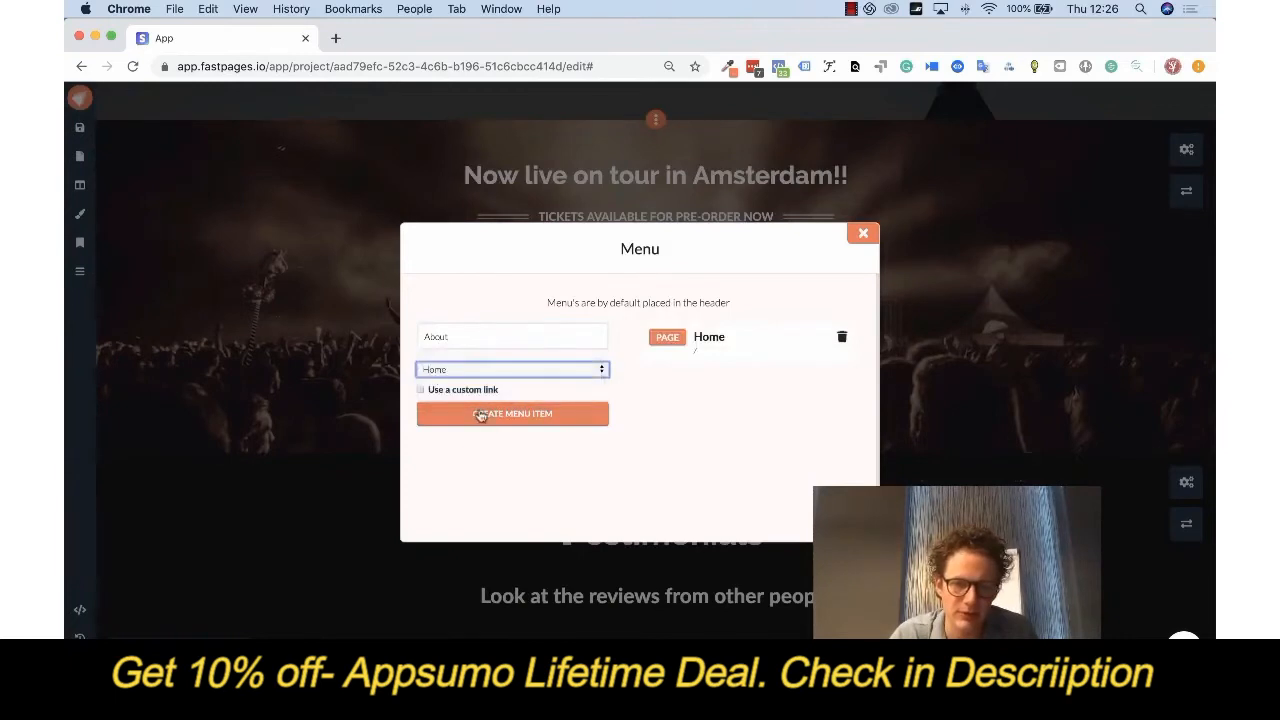
{"action": "left_click", "coordinate": [480, 414]}
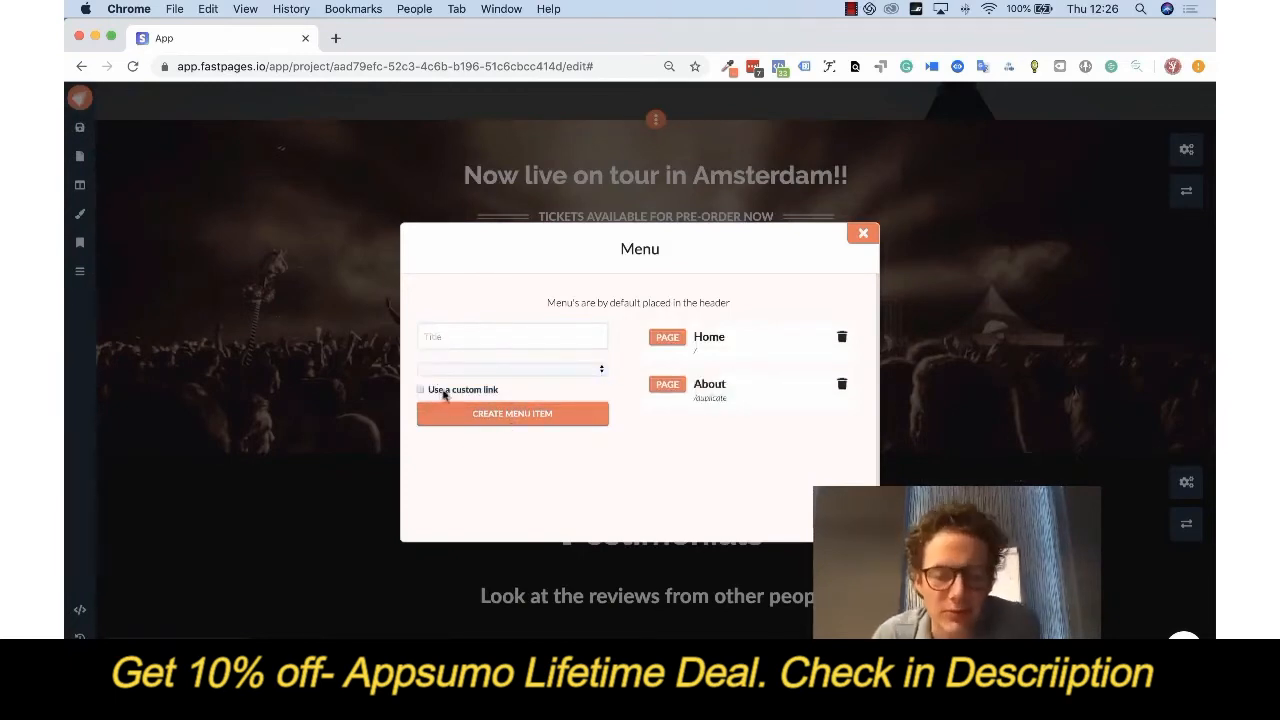
{"action": "left_click", "coordinate": [853, 238]}
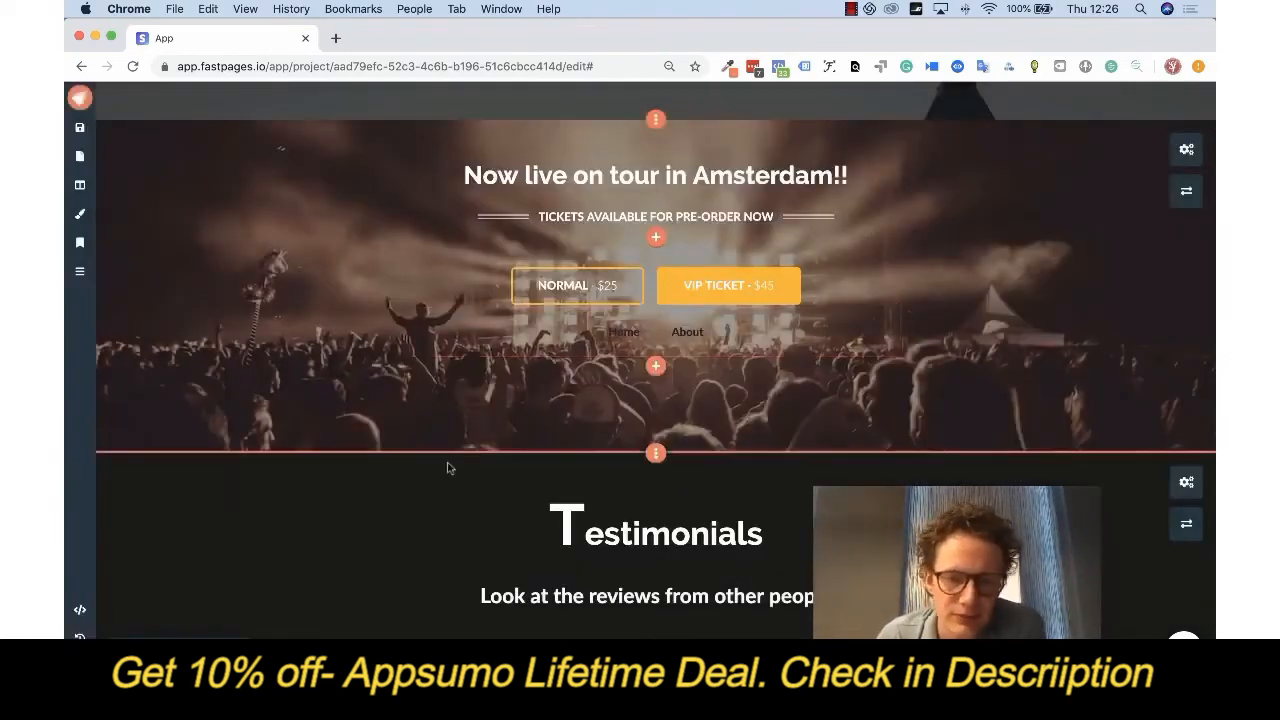
Look over the edited page and publish the project
{"action": "scroll", "coordinate": [447, 466], "scroll_direction": "down", "scroll_amount": 4}
{"action": "scroll", "coordinate": [447, 470], "scroll_direction": "up", "scroll_amount": 7}
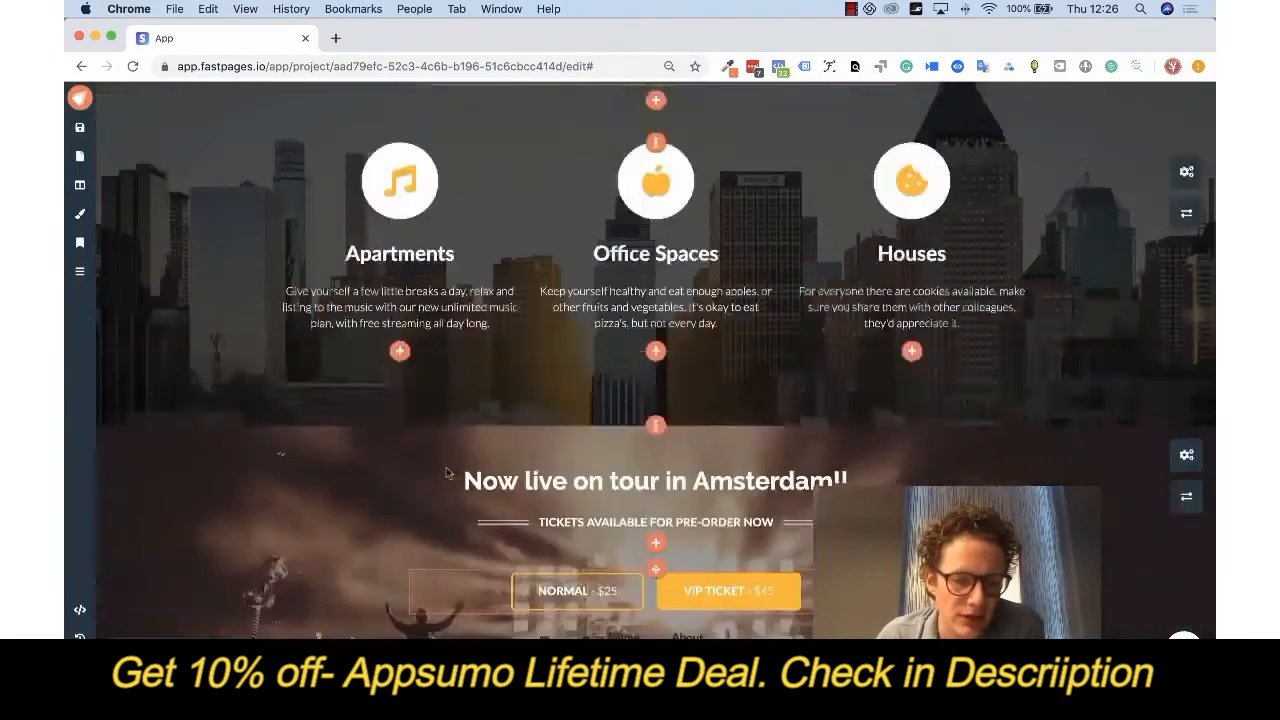
{"action": "scroll", "coordinate": [447, 474], "scroll_direction": "up", "scroll_amount": 5}
{"action": "scroll", "coordinate": [355, 310], "scroll_direction": "up", "scroll_amount": 2}
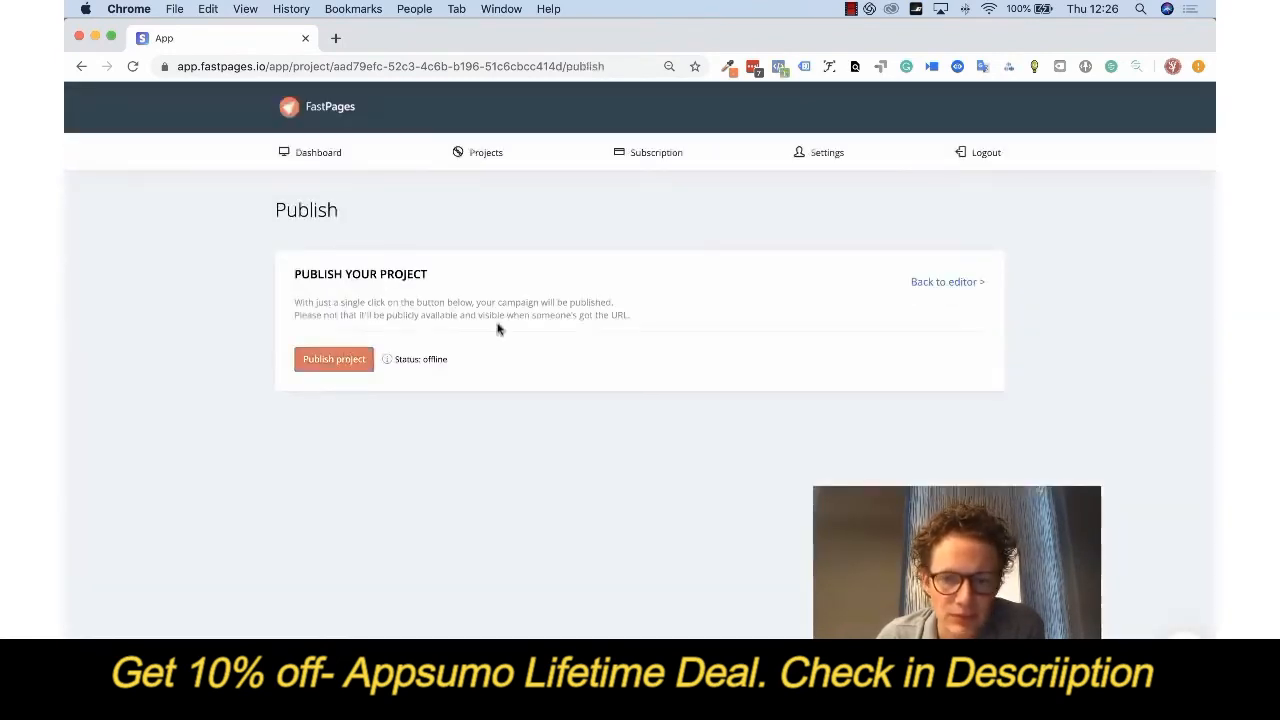
{"action": "left_click", "coordinate": [312, 362]}
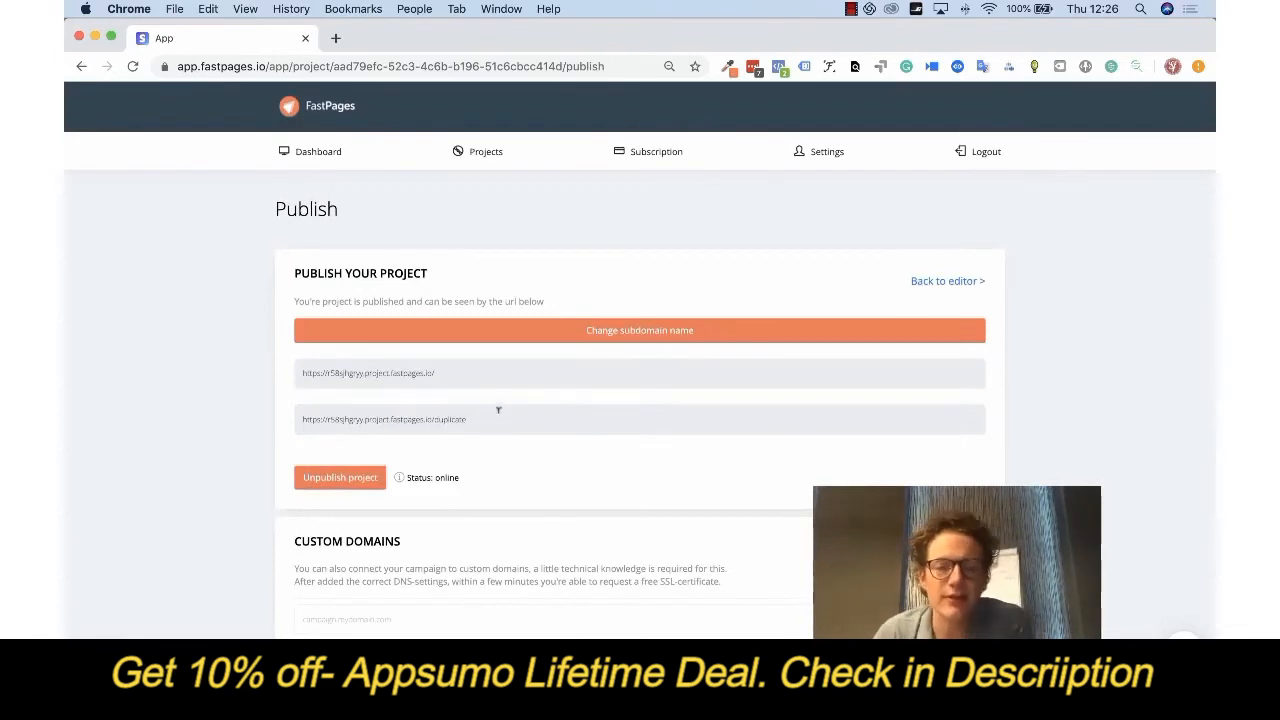
Change the published project's subdomain name to myownnameto
{"action": "left_click", "coordinate": [652, 337]}
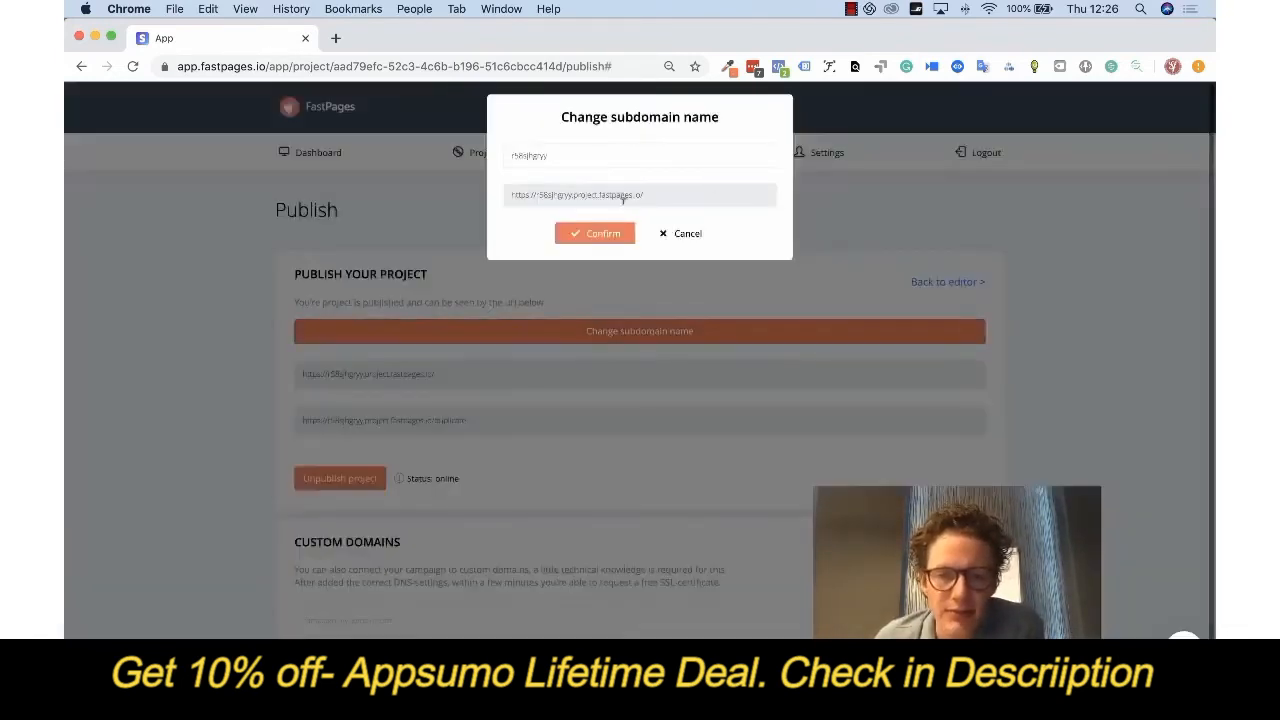
{"action": "double_click", "coordinate": [598, 155]}
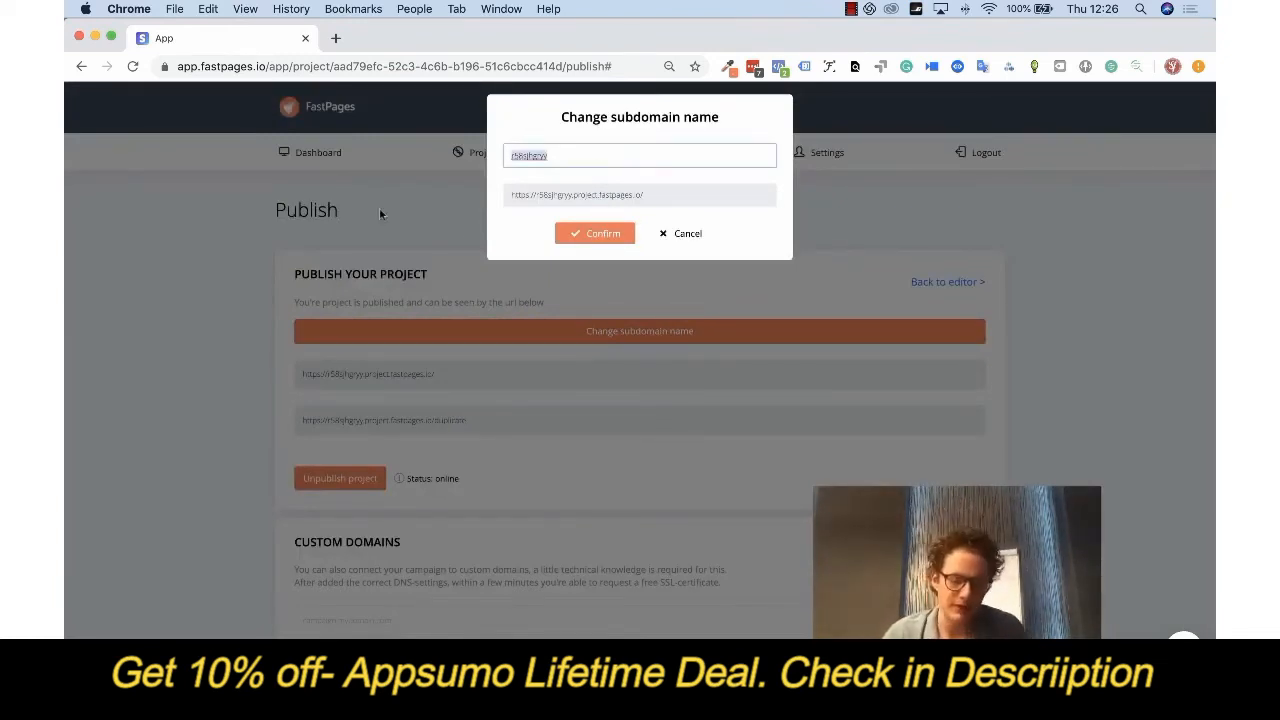
{"action": "type", "text": "my"}
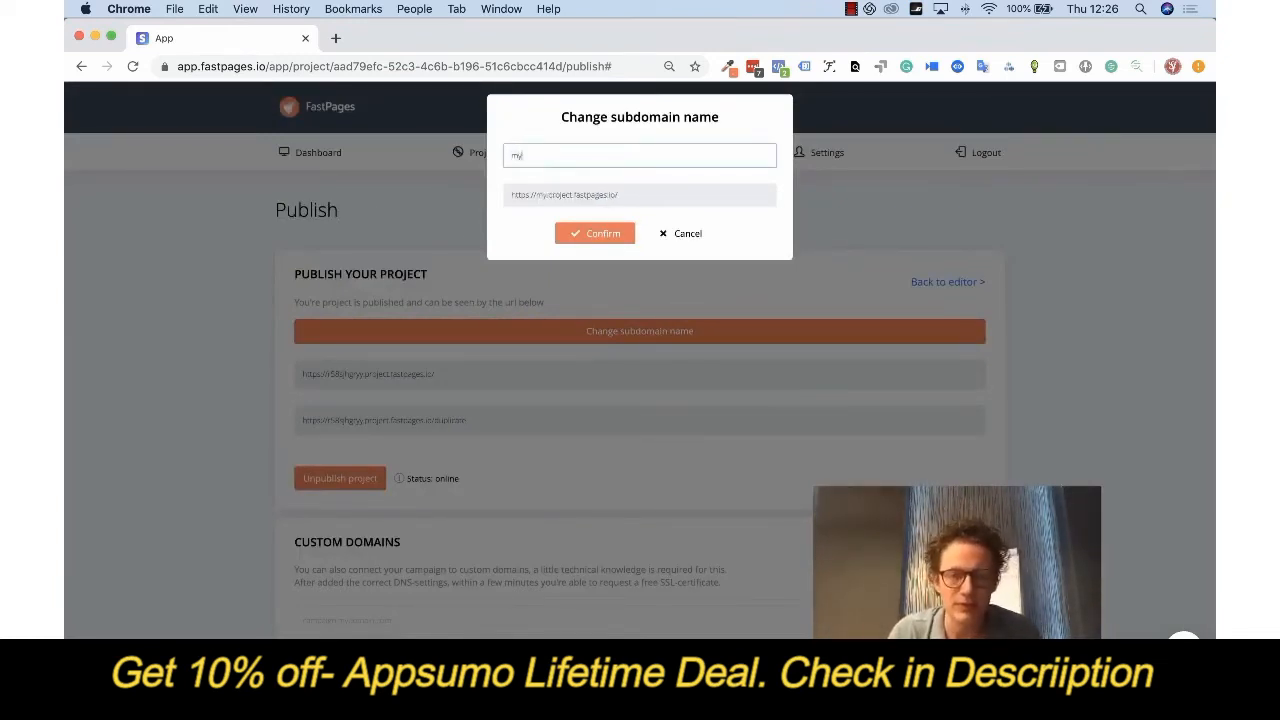
{"action": "type", "text": "ownnameto"}
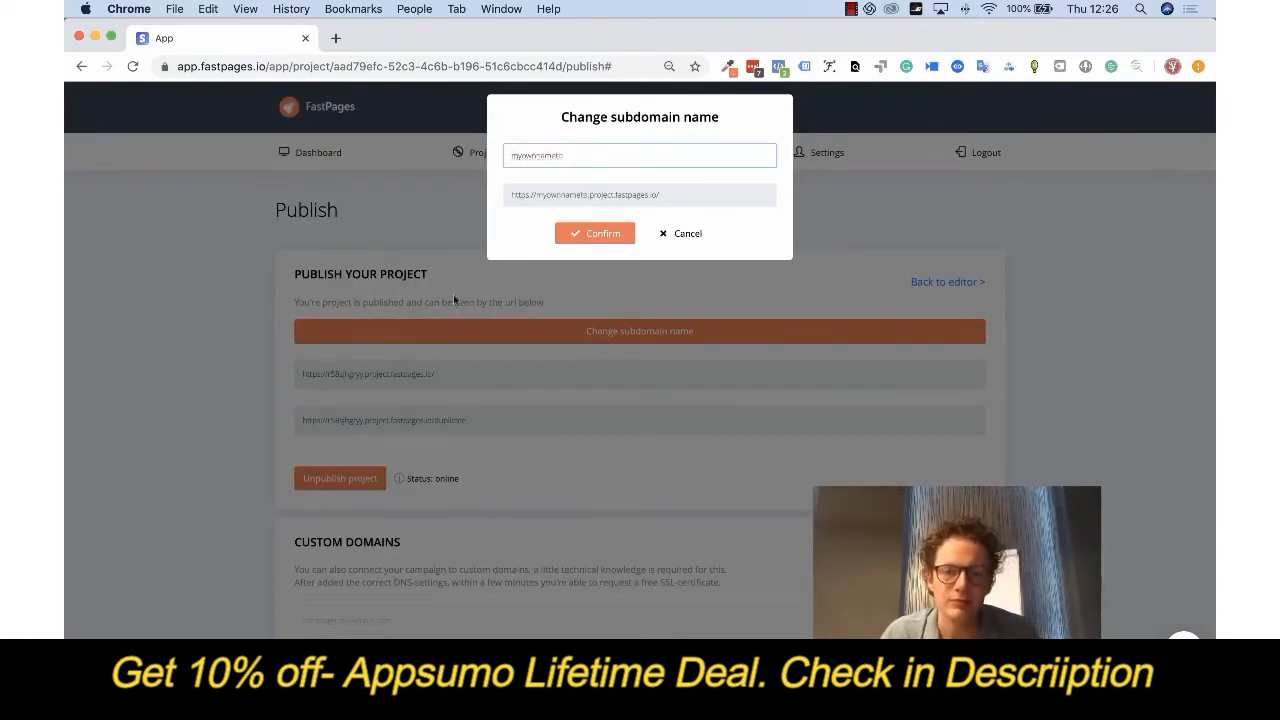
{"action": "left_click", "coordinate": [626, 235]}
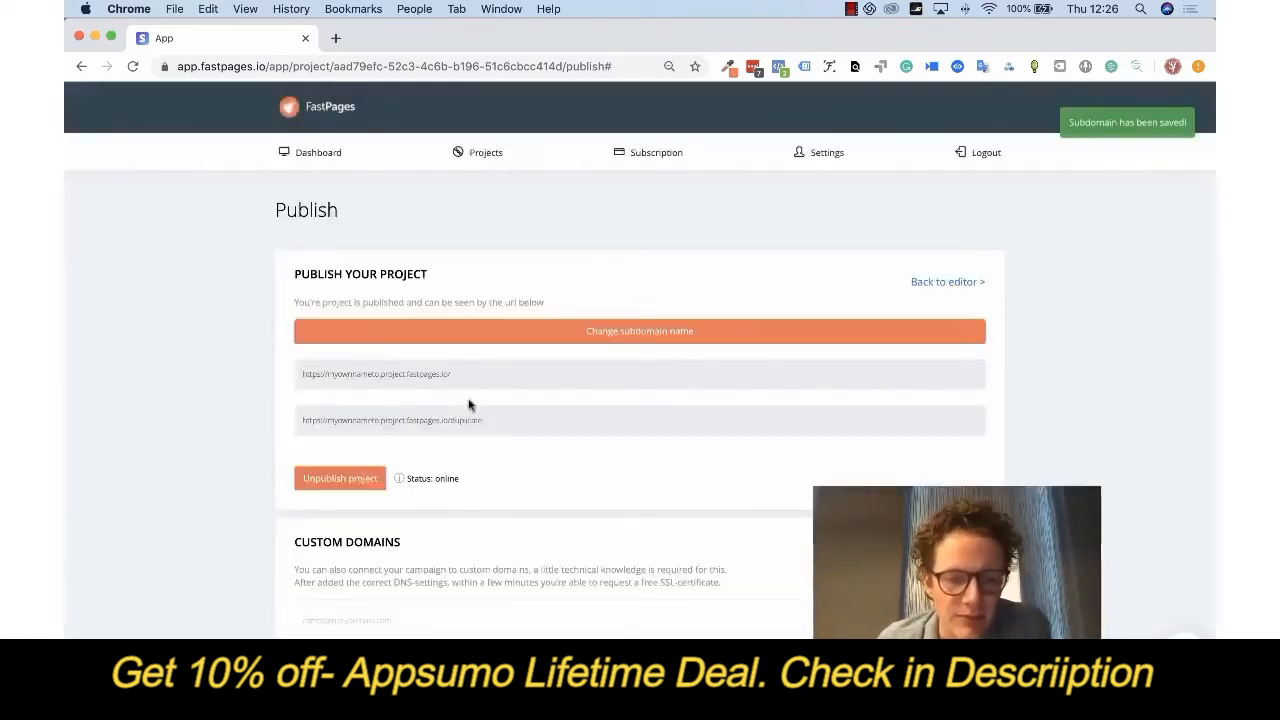
Add the custom domain myowncustomdomain.com to the project
{"action": "scroll", "coordinate": [480, 400], "scroll_direction": "down", "scroll_amount": 2}
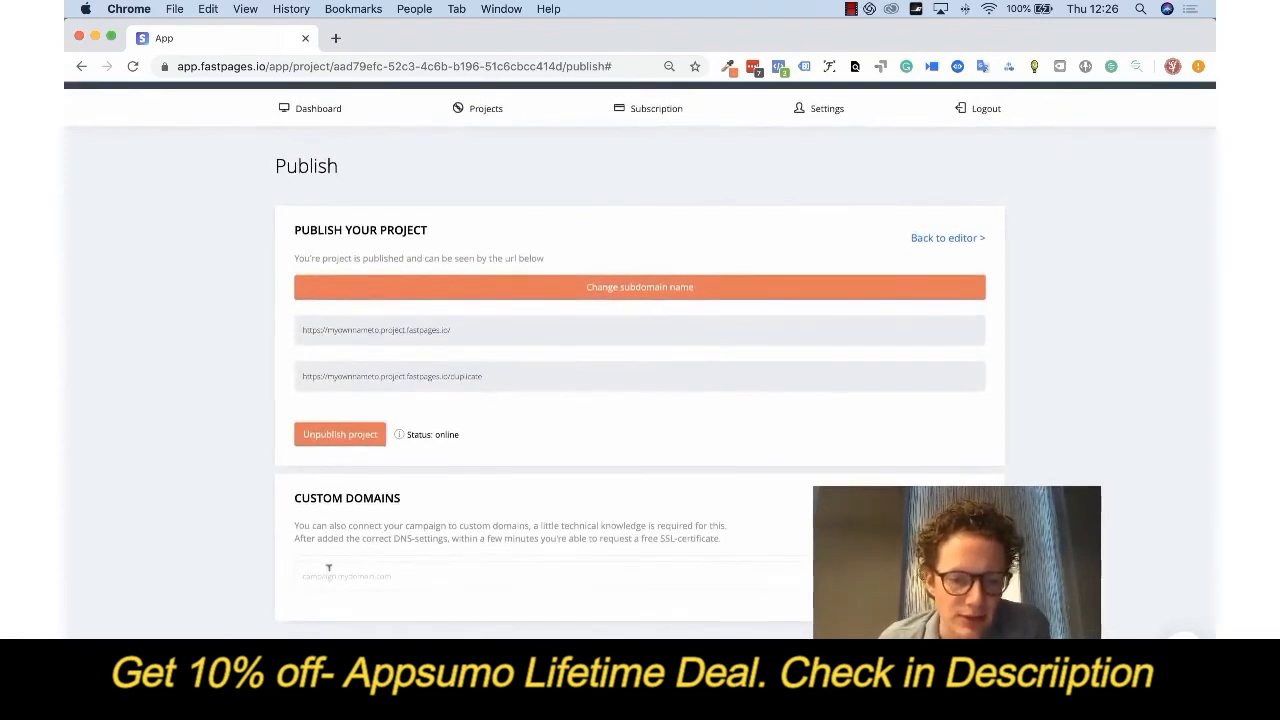
{"action": "left_click", "coordinate": [328, 567]}
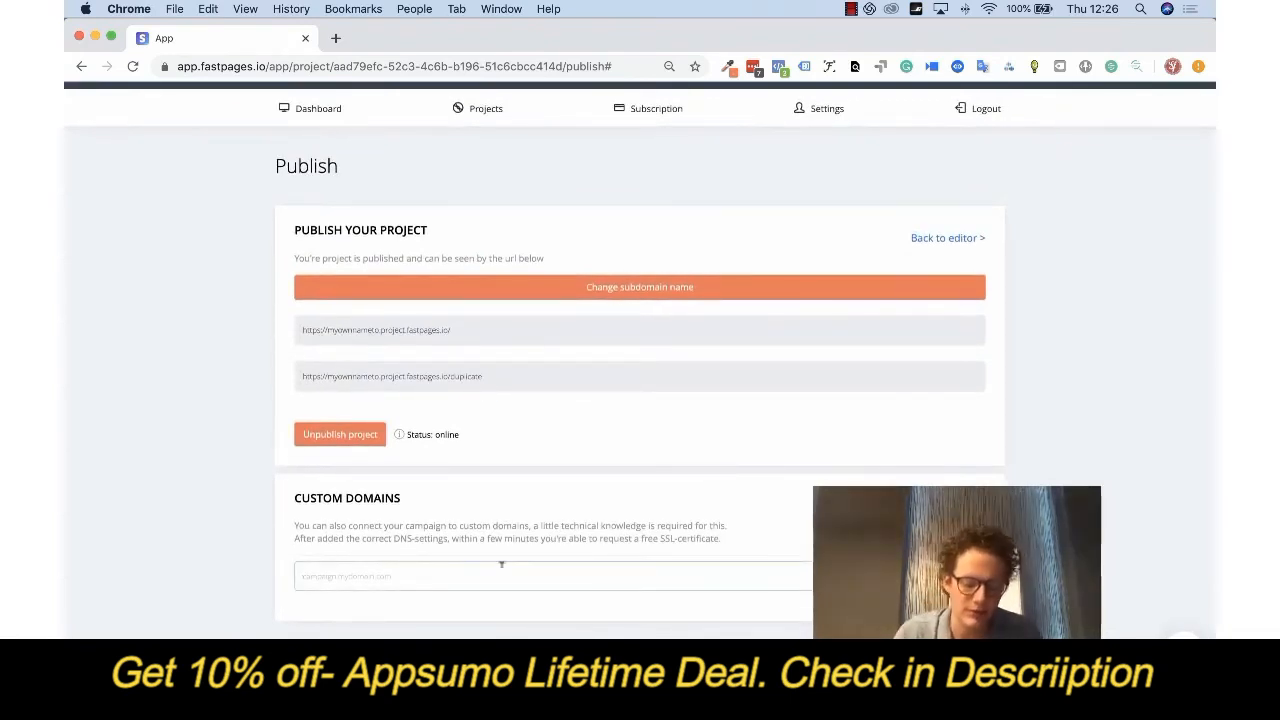
{"action": "type", "text": "myn"}
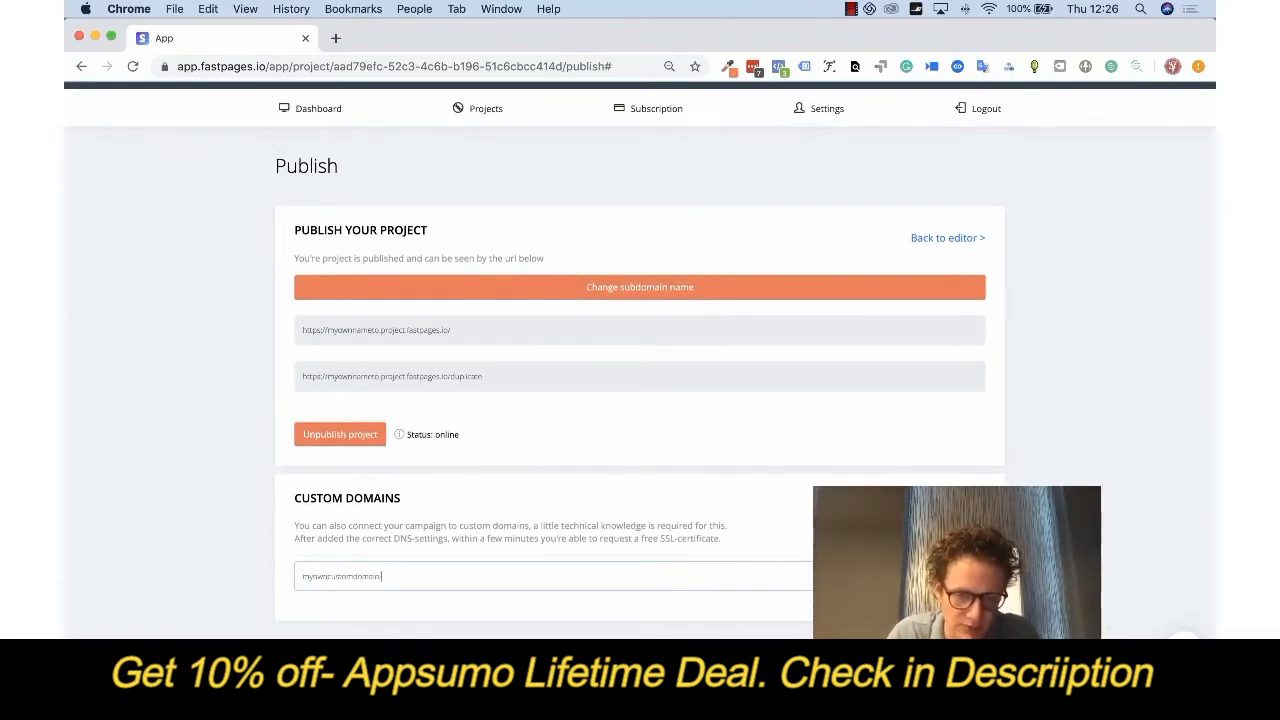
{"action": "key", "text": "Return"}
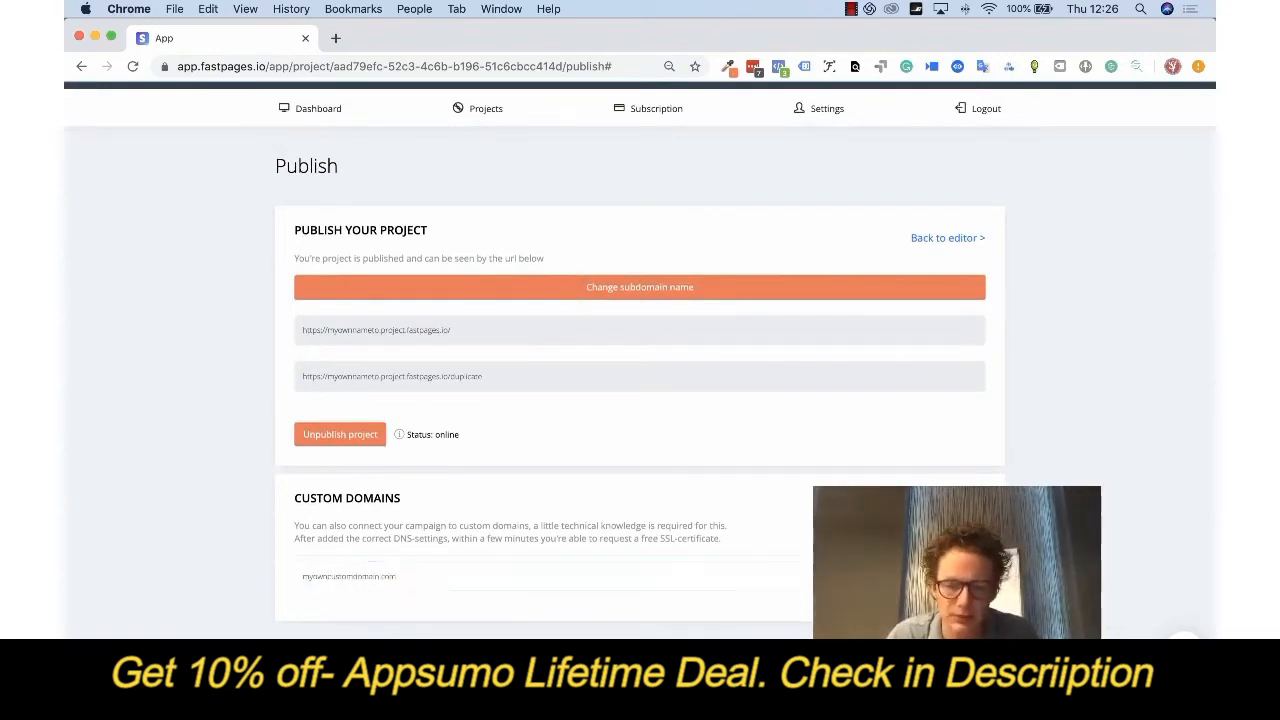
Examine the custom domain's DNS record type and select its required value
{"action": "scroll", "coordinate": [648, 517], "scroll_direction": "down", "scroll_amount": 2}
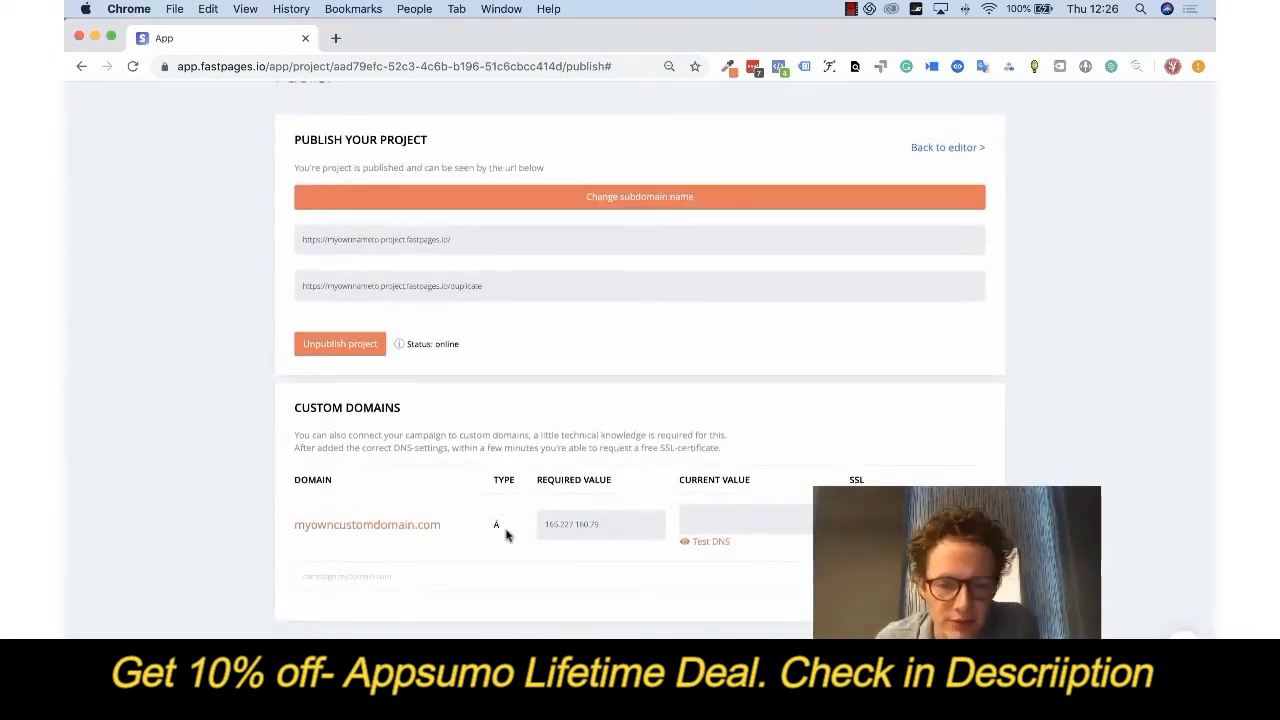
{"action": "left_click_drag", "start_coordinate": [541, 523], "coordinate": [606, 521]}
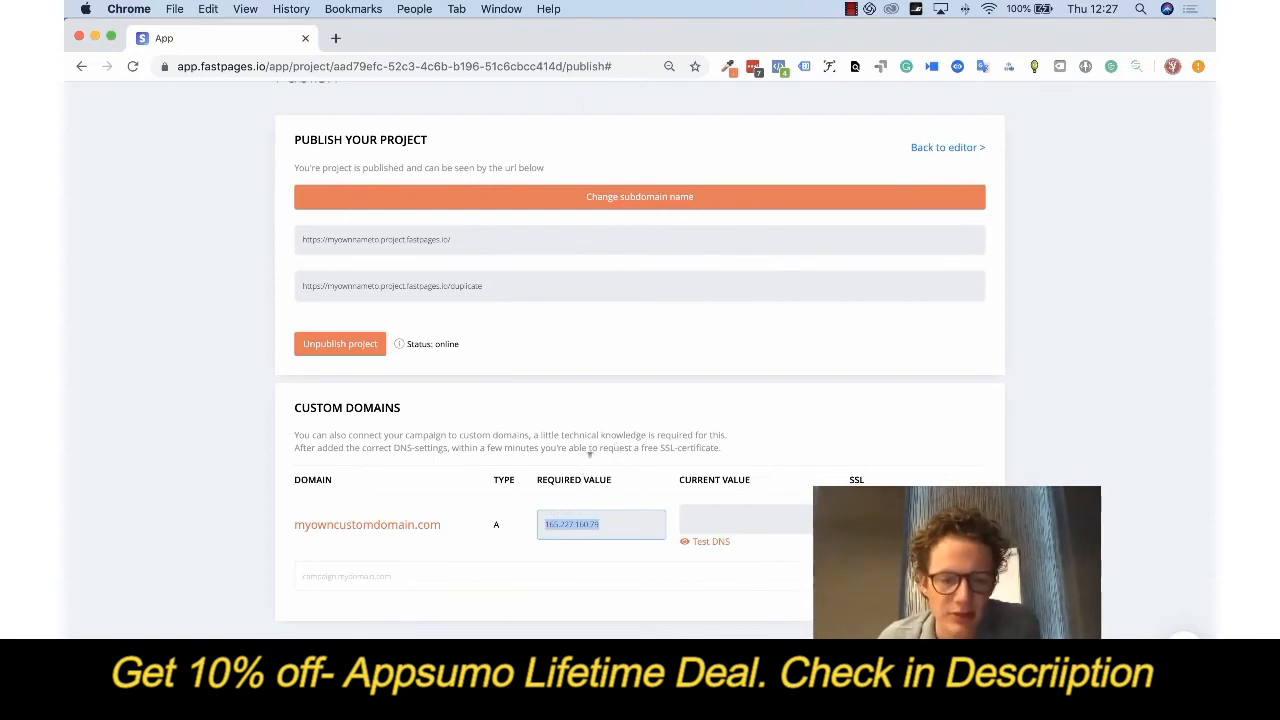
{"action": "scroll", "coordinate": [558, 521], "scroll_direction": "up", "scroll_amount": 3}
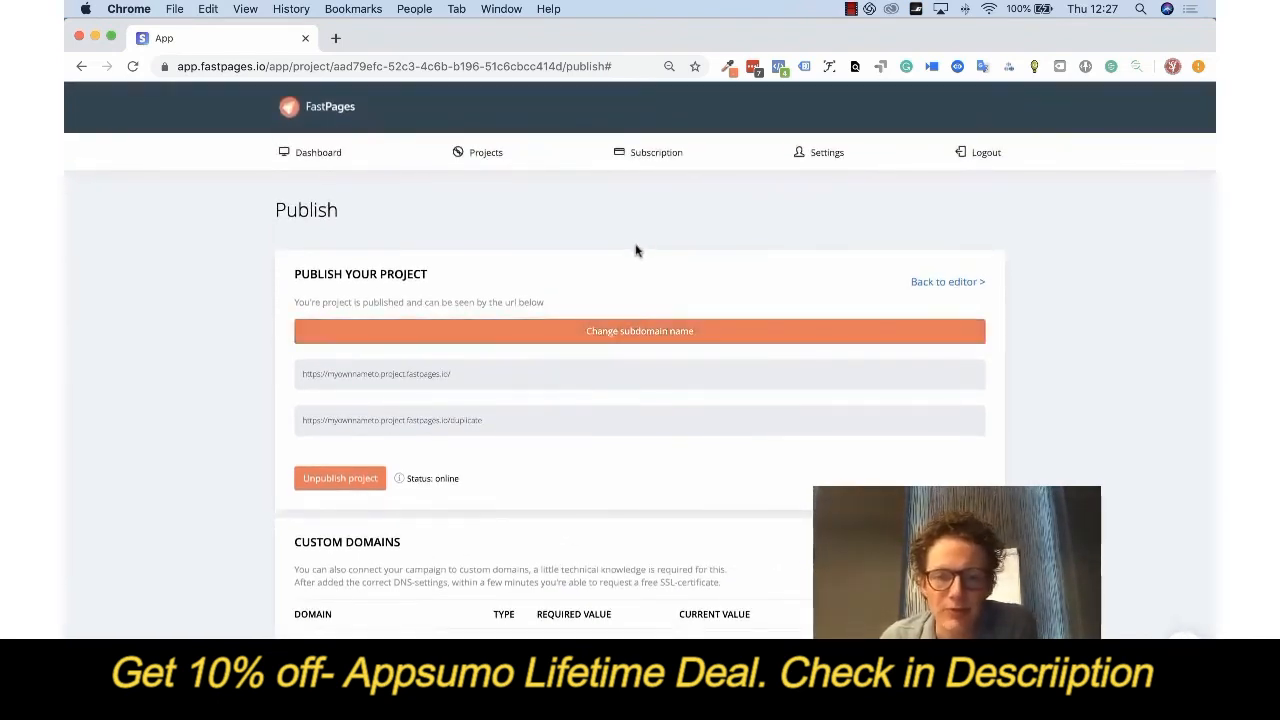
Review the account settings for Stripe and the WordPress plugin, and view the support chat before closing it
{"action": "left_click", "coordinate": [798, 155]}
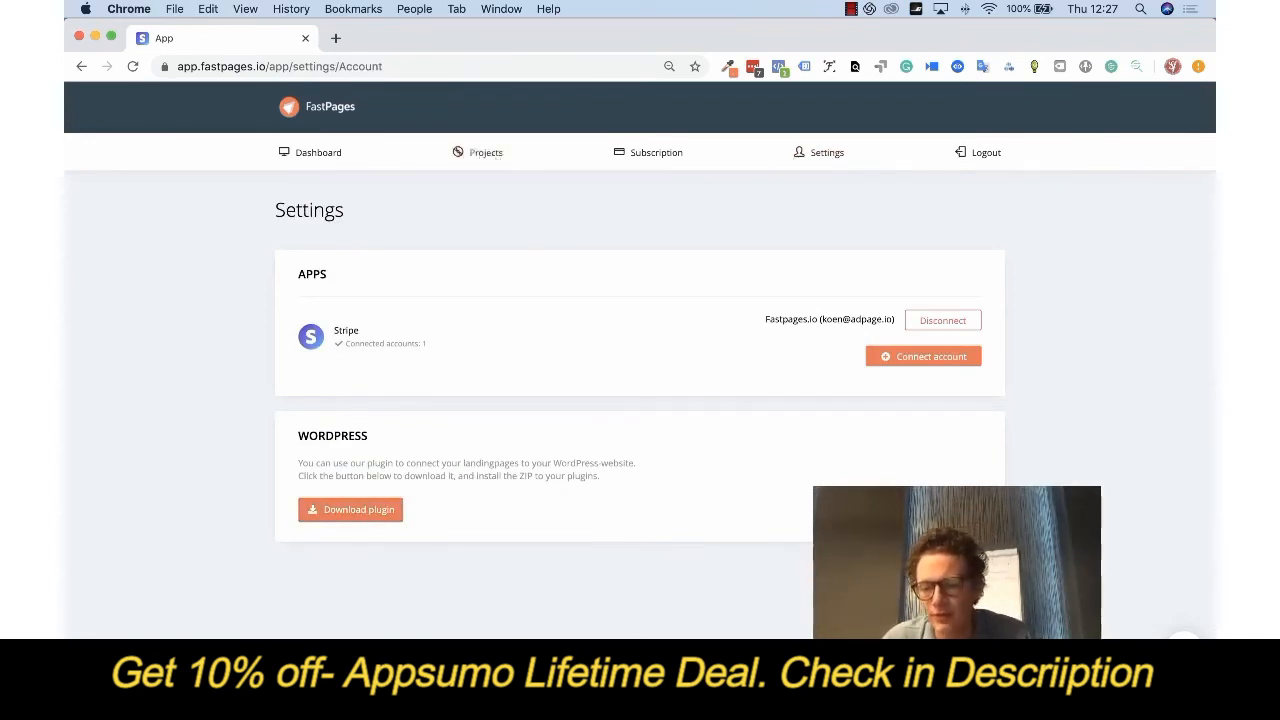
{"action": "left_click", "coordinate": [1184, 648]}
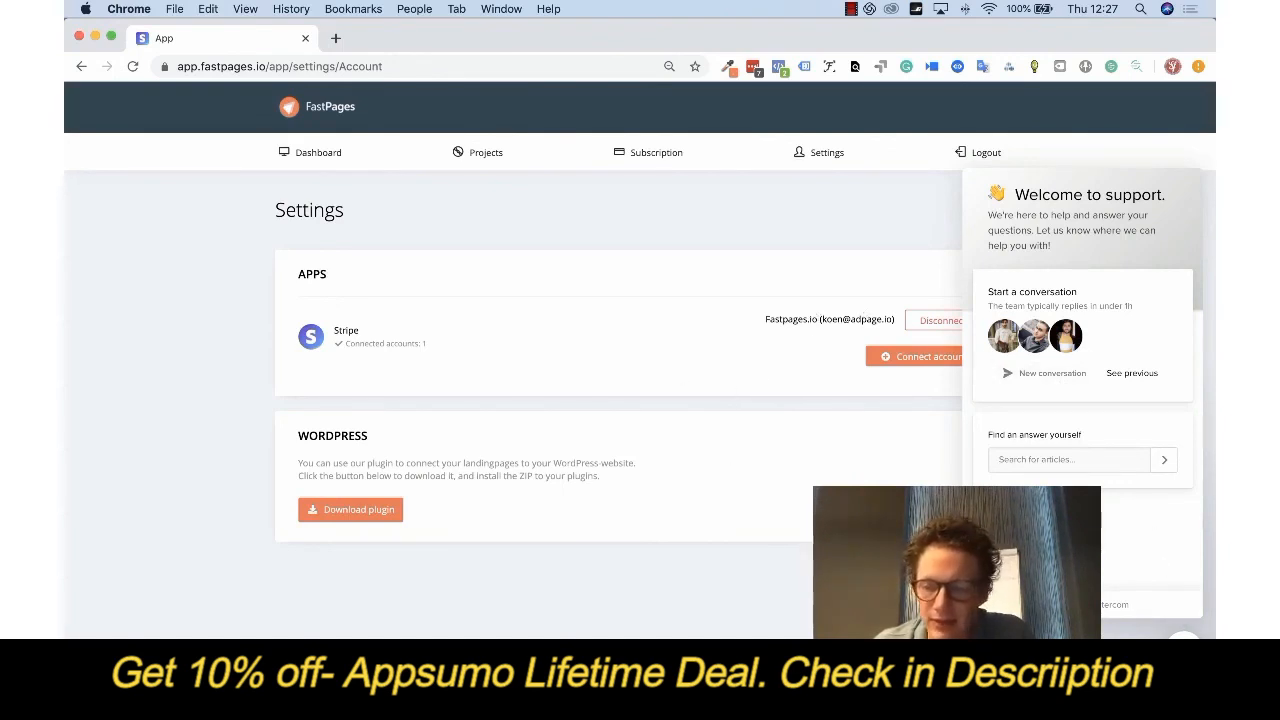
{"action": "left_click", "coordinate": [894, 329]}
{"action": "left_click", "coordinate": [851, 9]}
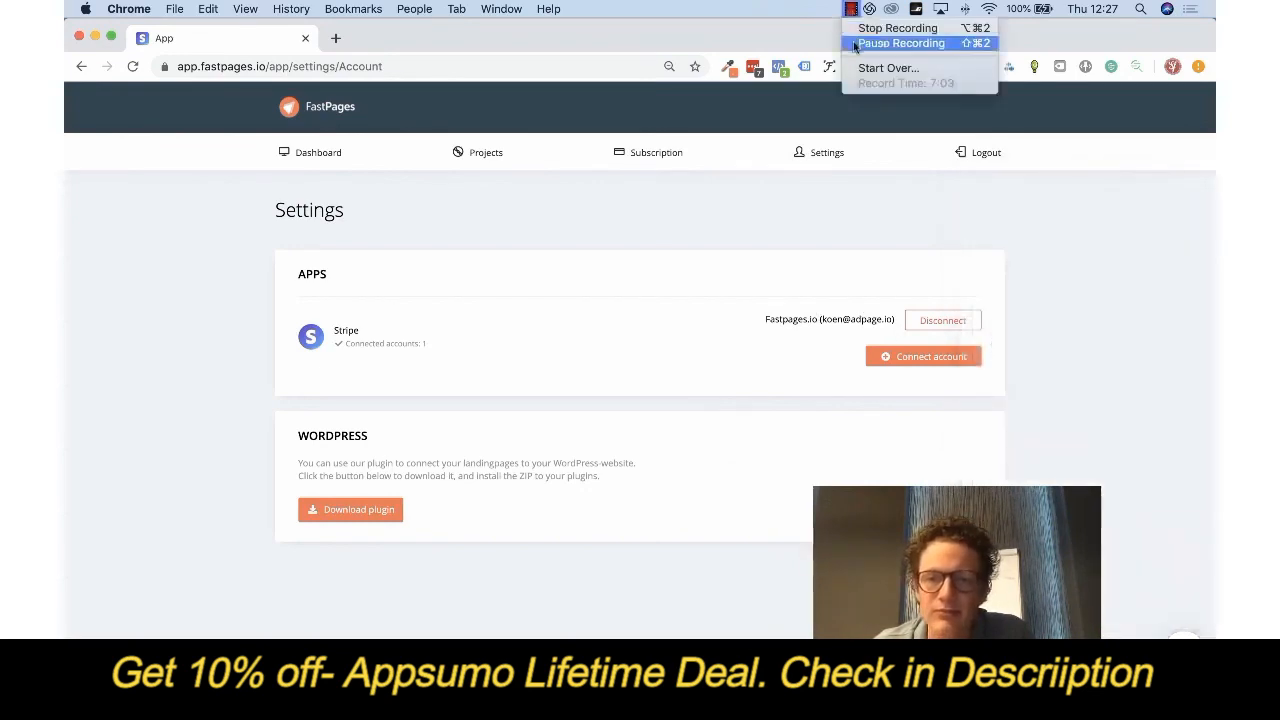